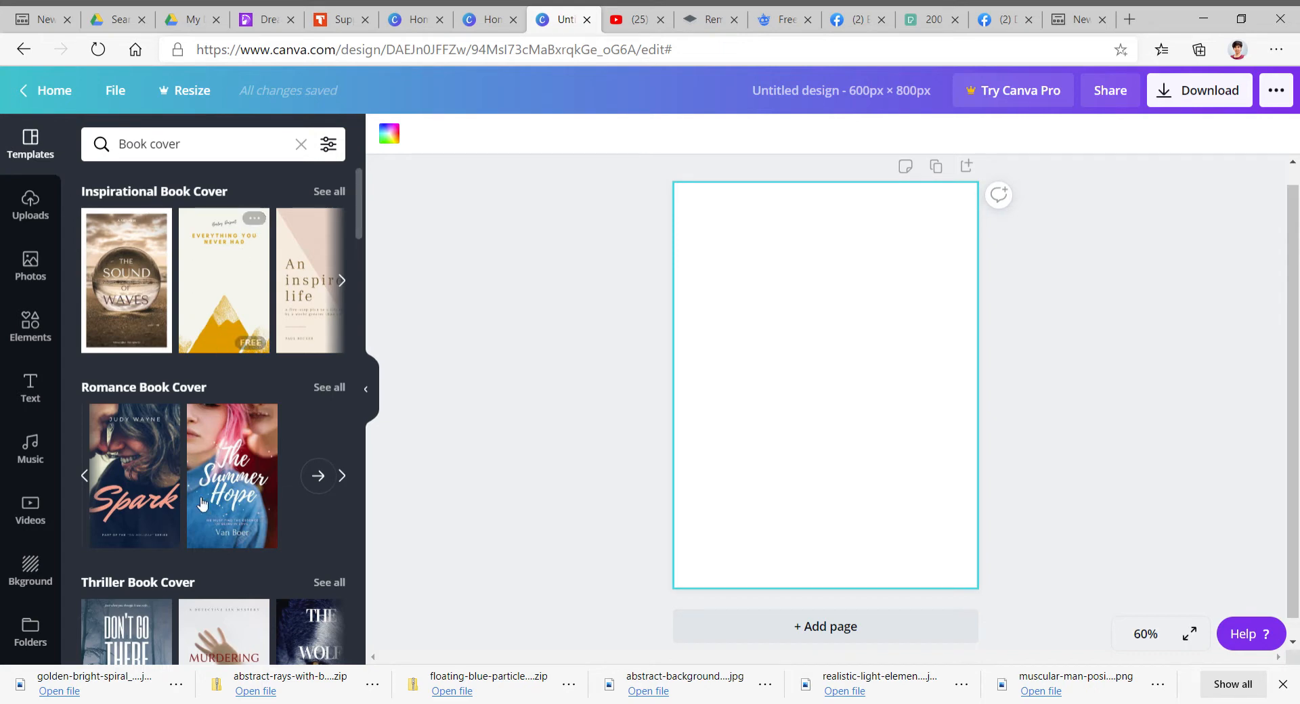
- Browse the book cover template carousels in the Inspirational and Romance categories
click(86, 476)
click(87, 478)
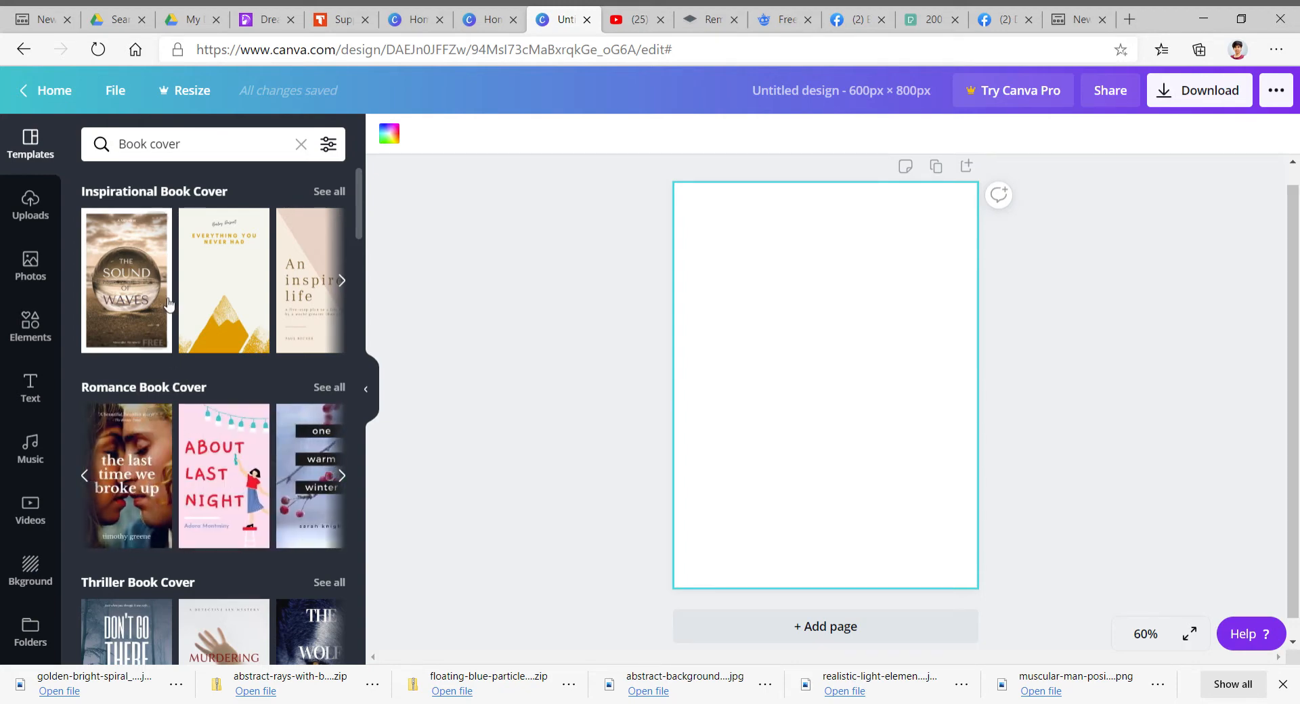
click(343, 281)
click(86, 281)
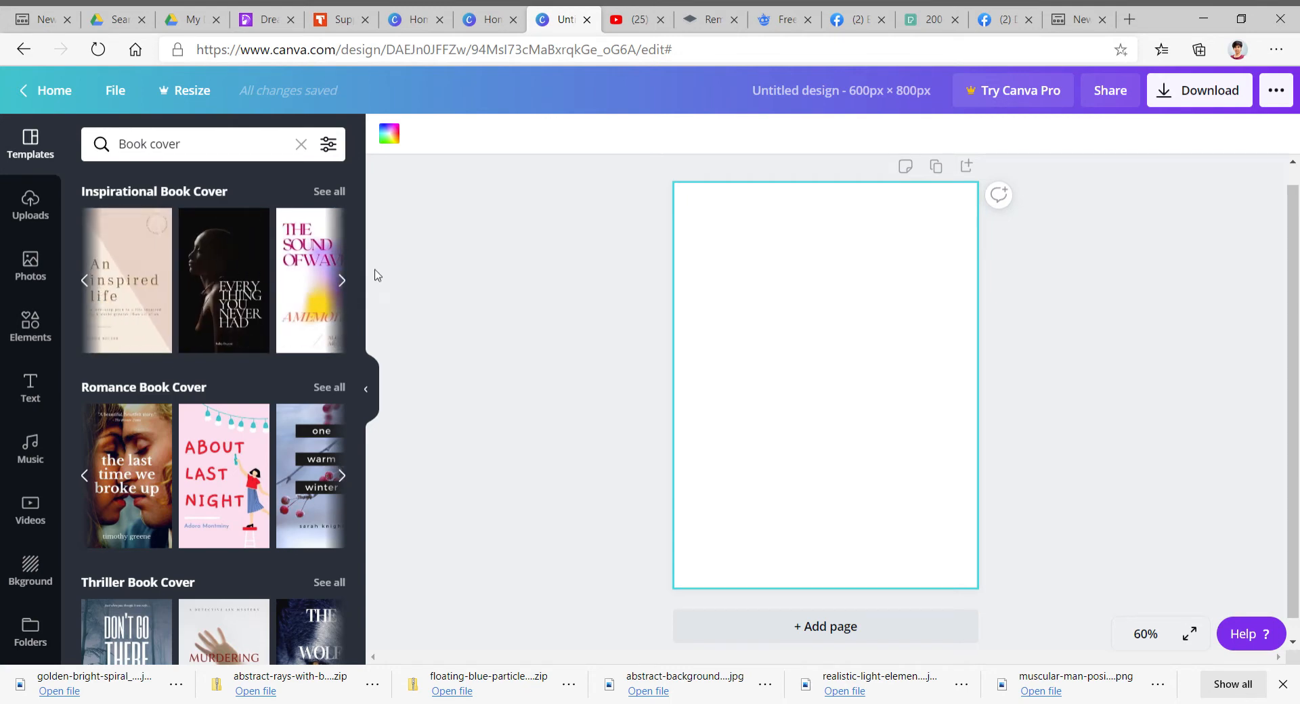
click(346, 283)
click(348, 283)
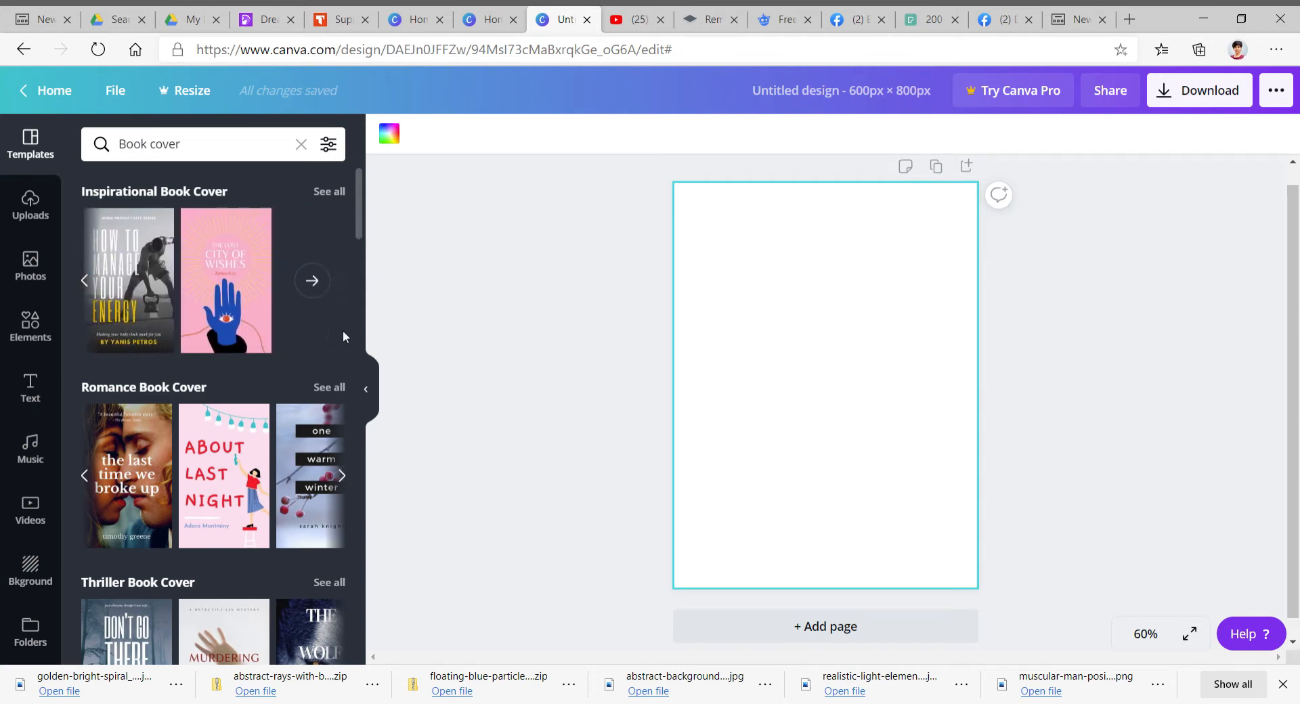
click(344, 479)
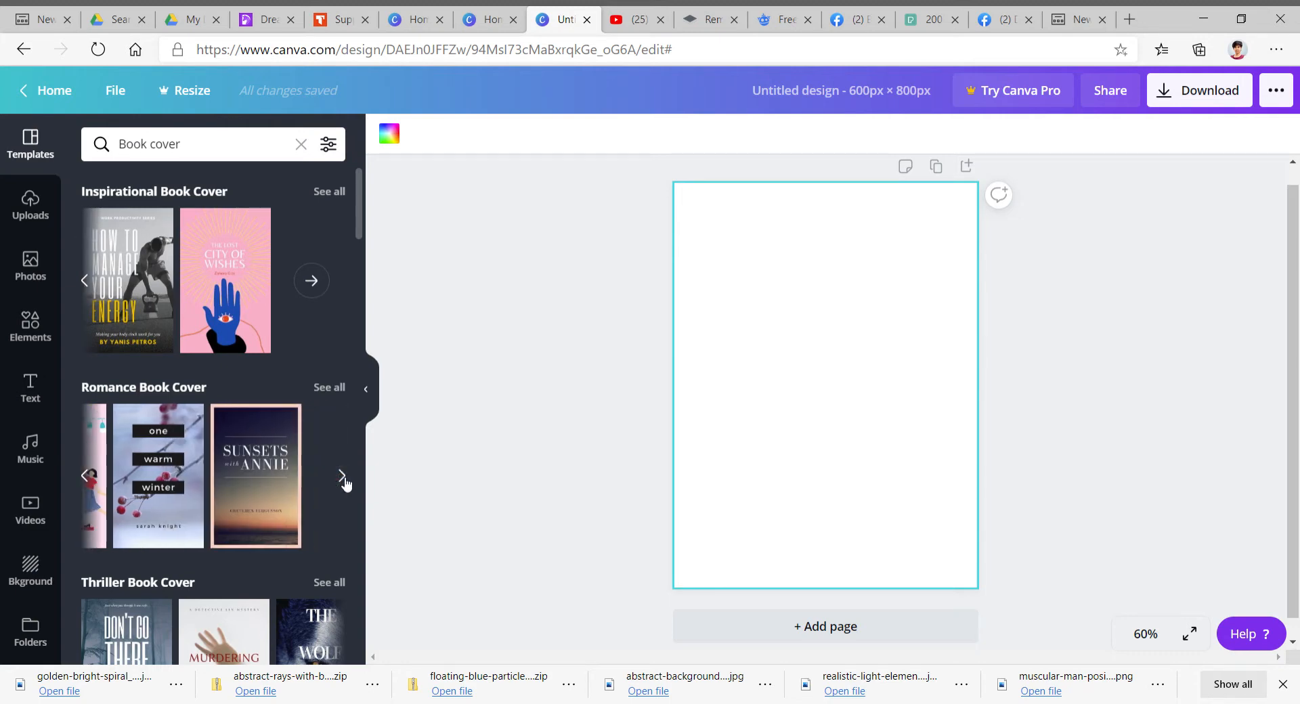
click(85, 477)
- Scroll through the book cover template categories to compare available designs
scroll(169, 445, down, 2)
scroll(170, 445, down, 1)
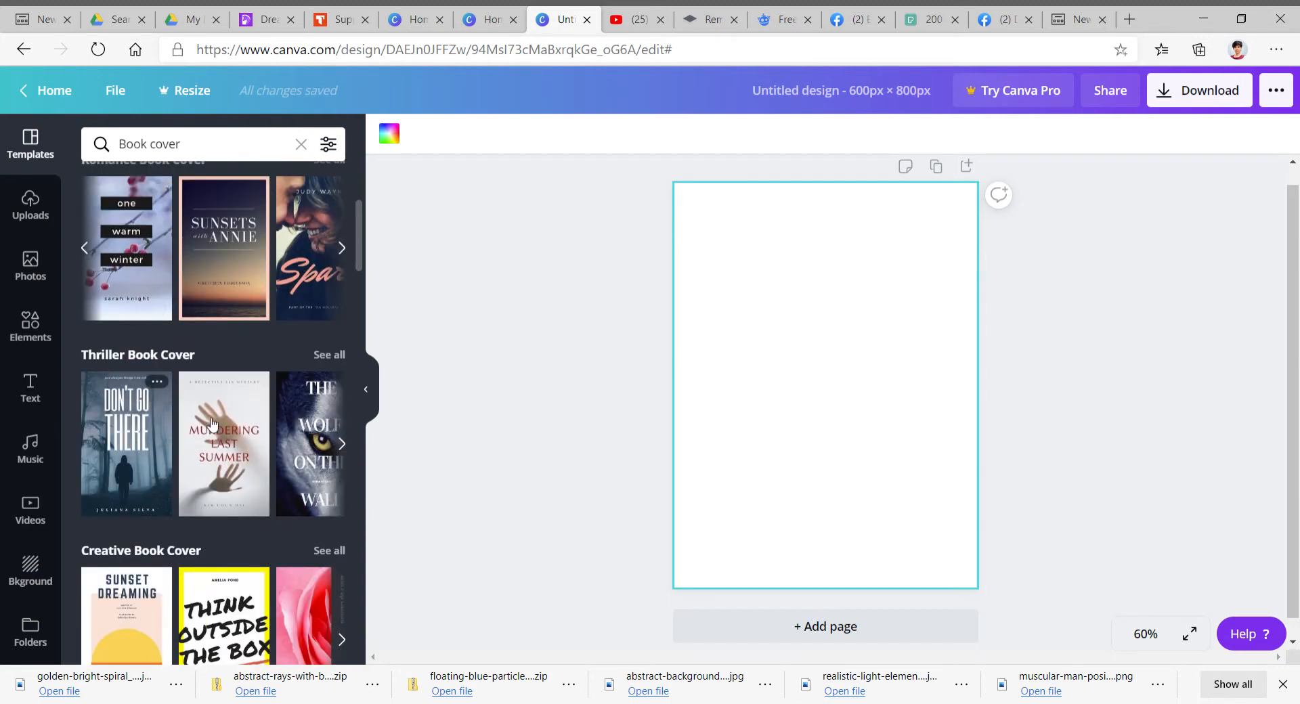
scroll(197, 481, down, 3)
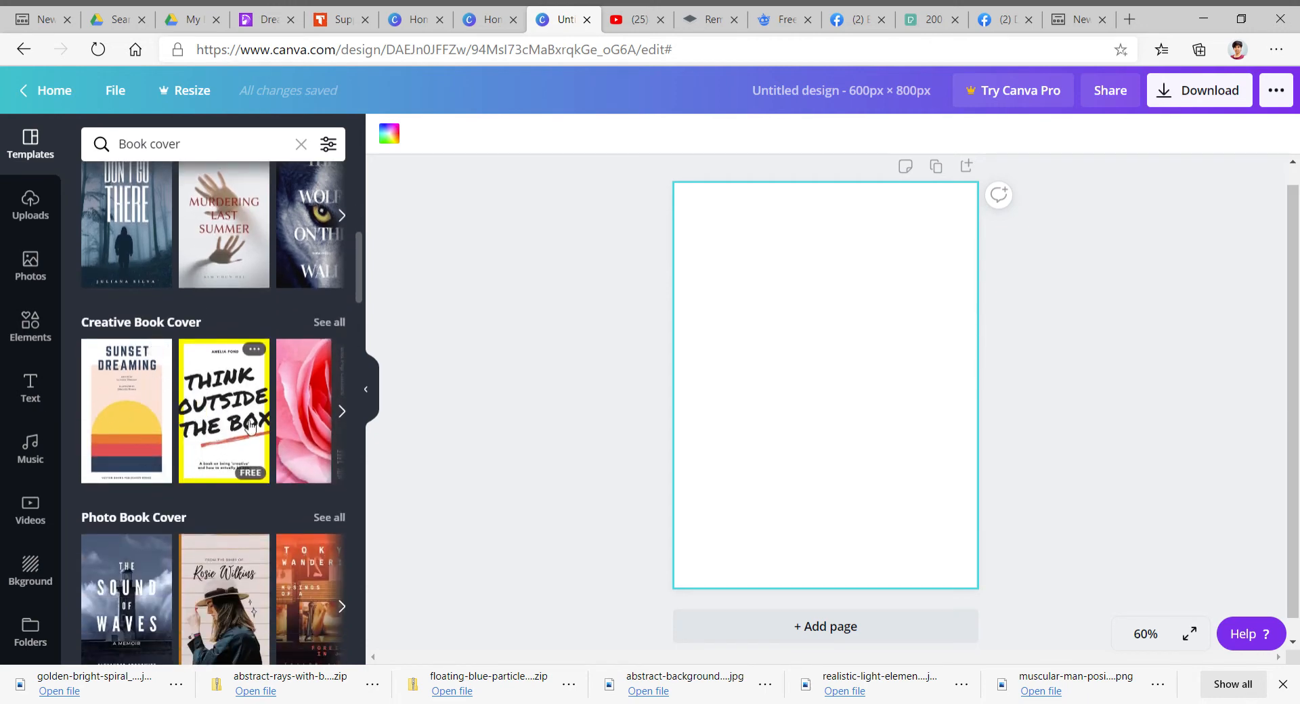
scroll(247, 432, down, 3)
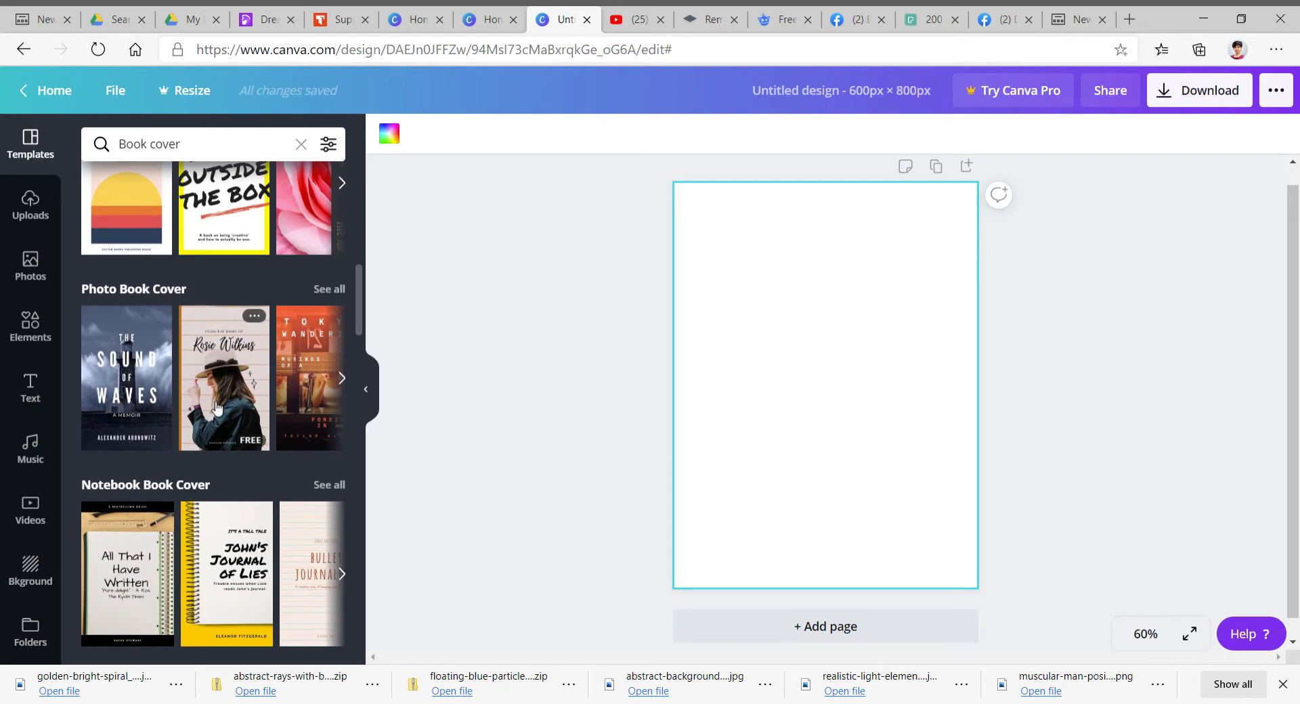
scroll(216, 407, down, 3)
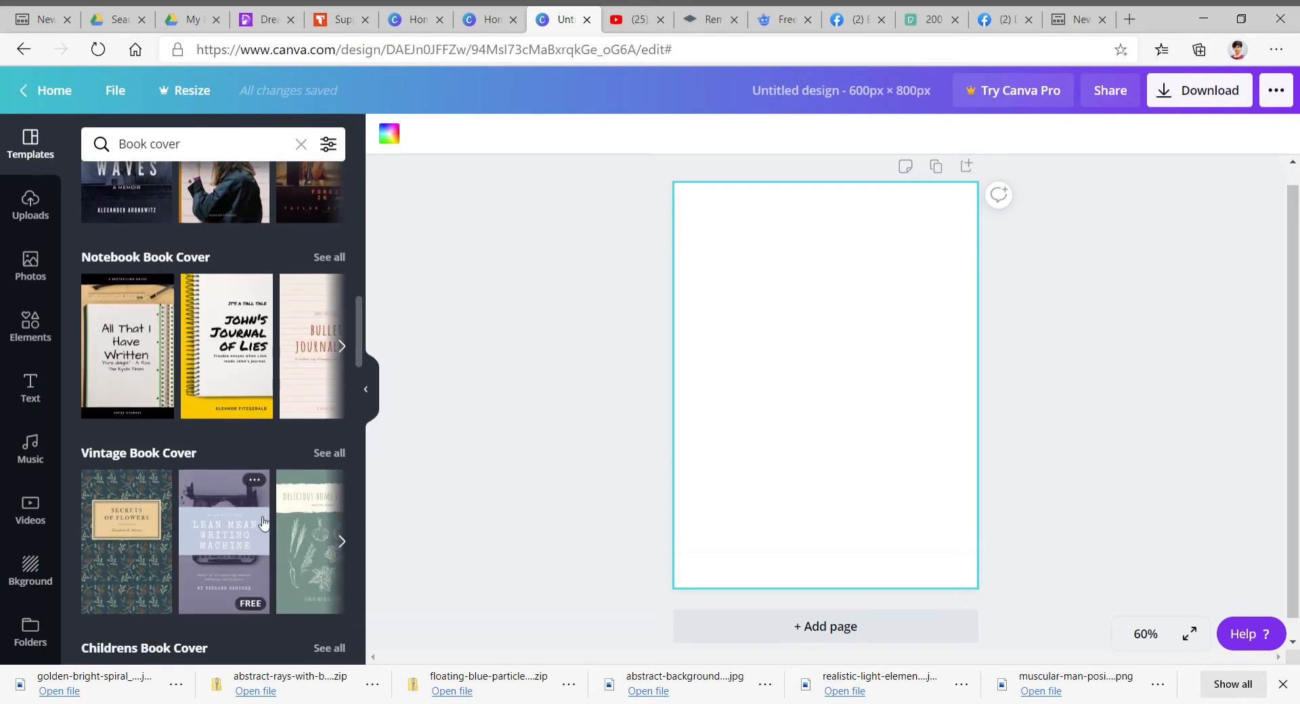
scroll(217, 520, down, 3)
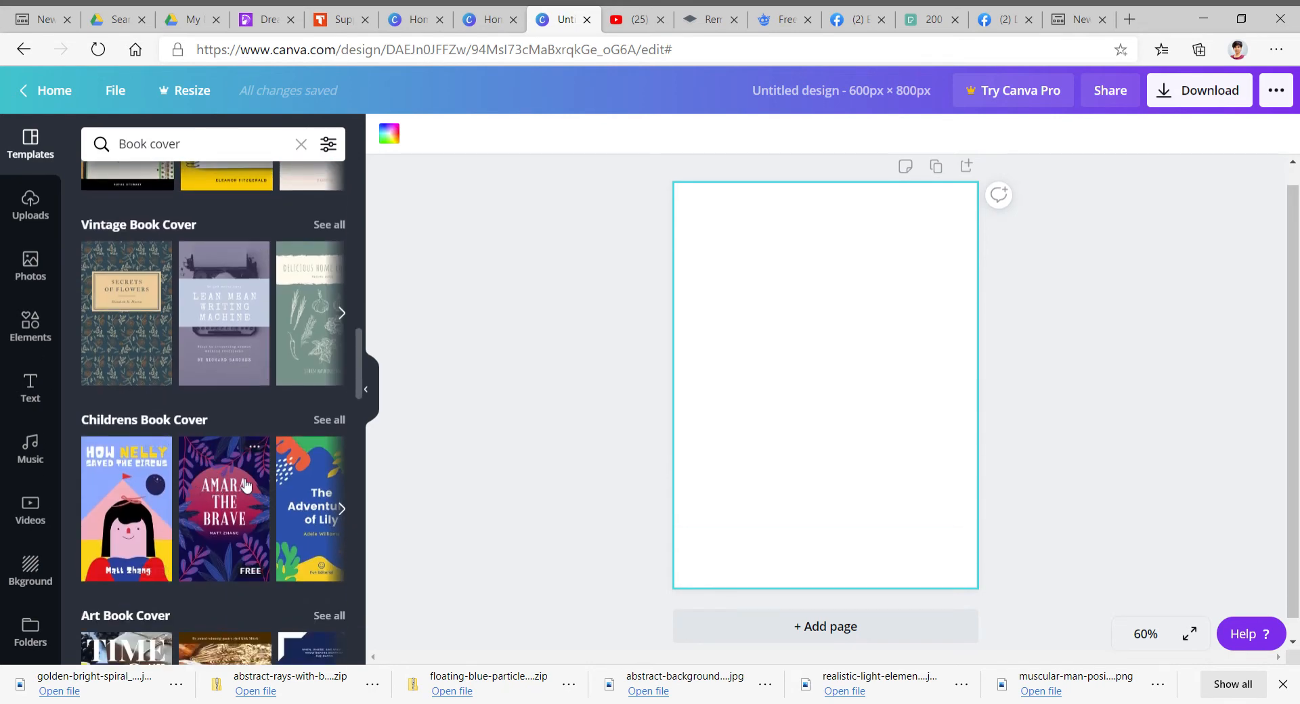
scroll(245, 439, down, 3)
scroll(203, 467, down, 2)
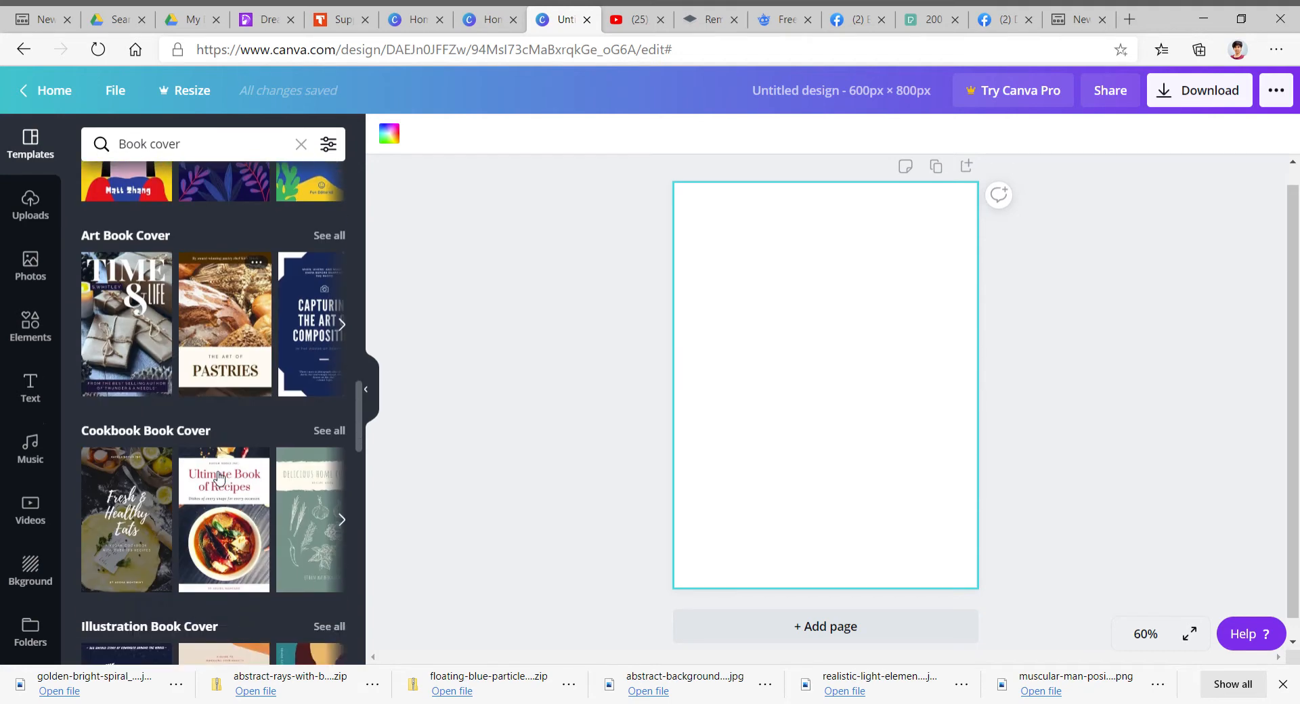
scroll(163, 488, down, 3)
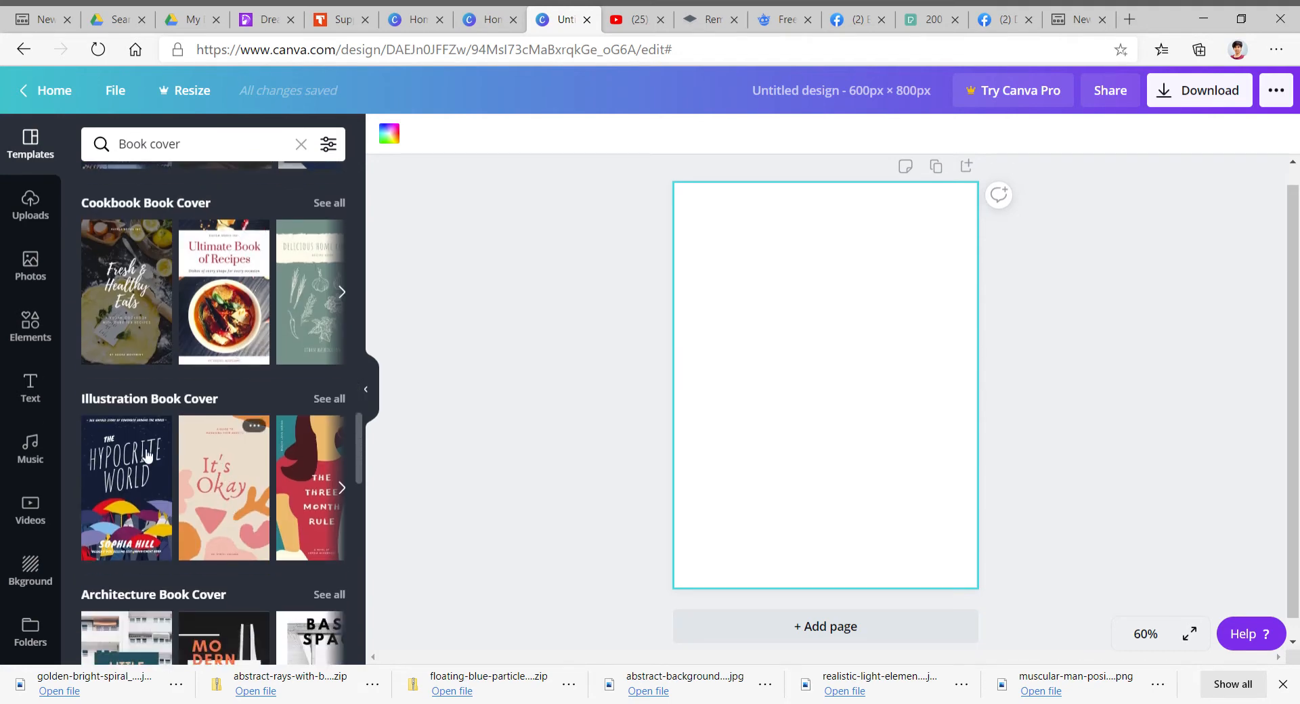
scroll(168, 493, down, 2)
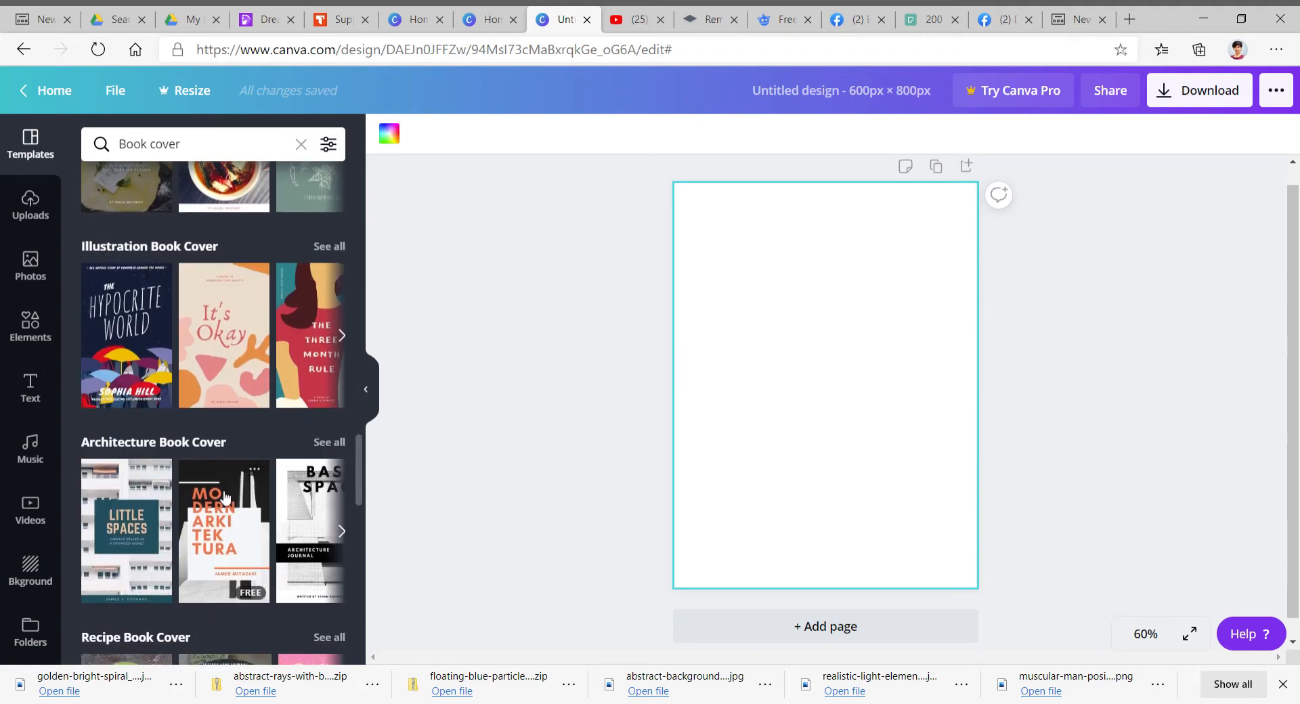
scroll(235, 445, down, 3)
scroll(162, 467, down, 2)
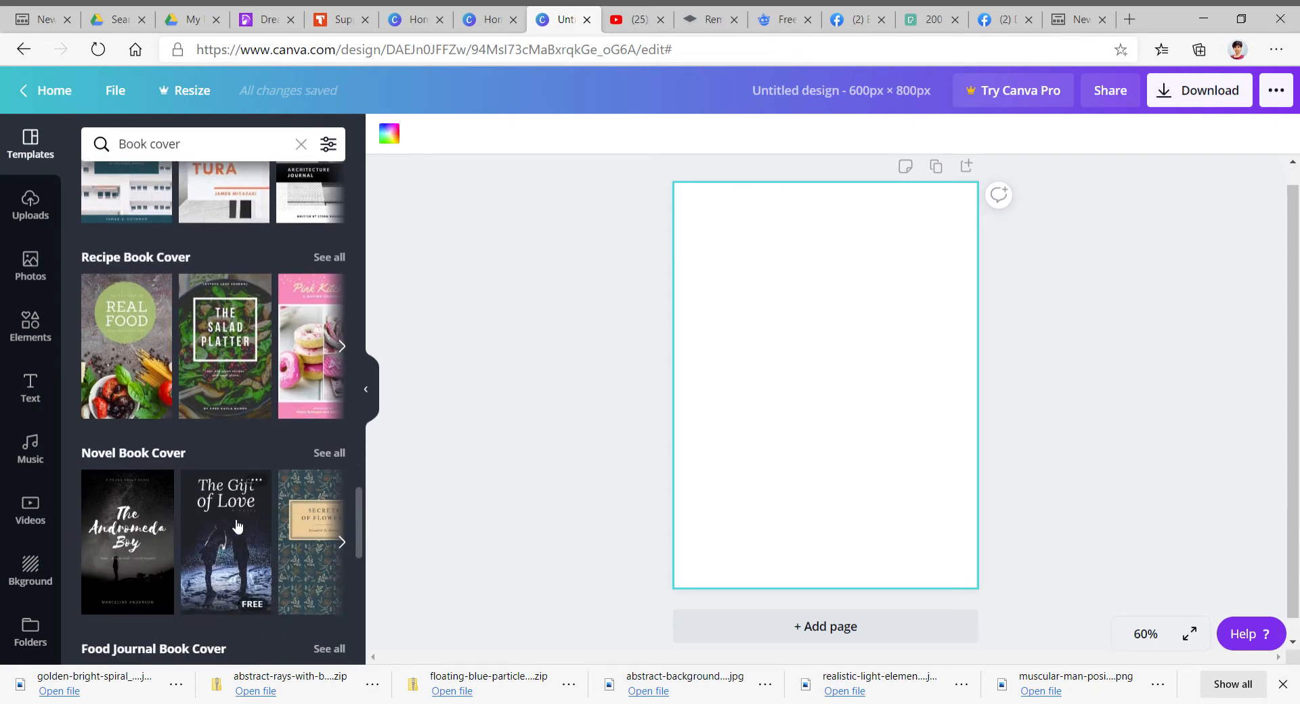
scroll(164, 514, down, 3)
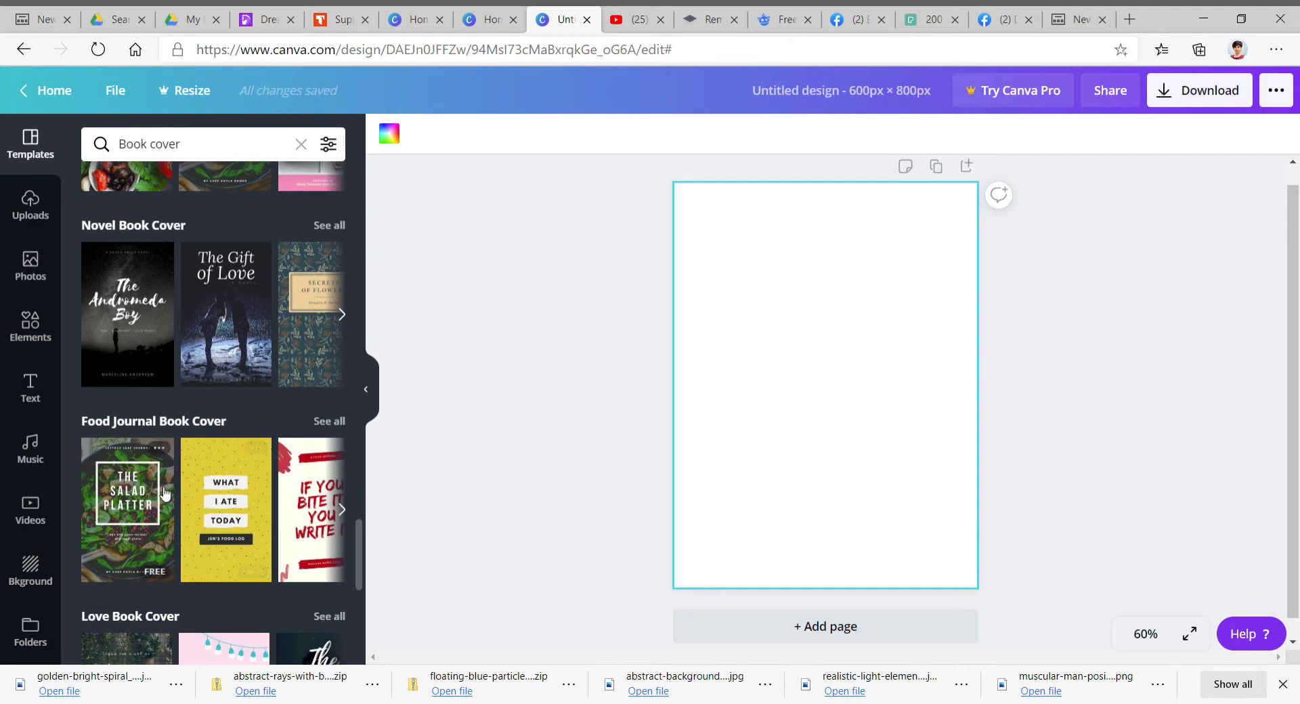
scroll(174, 492, down, 3)
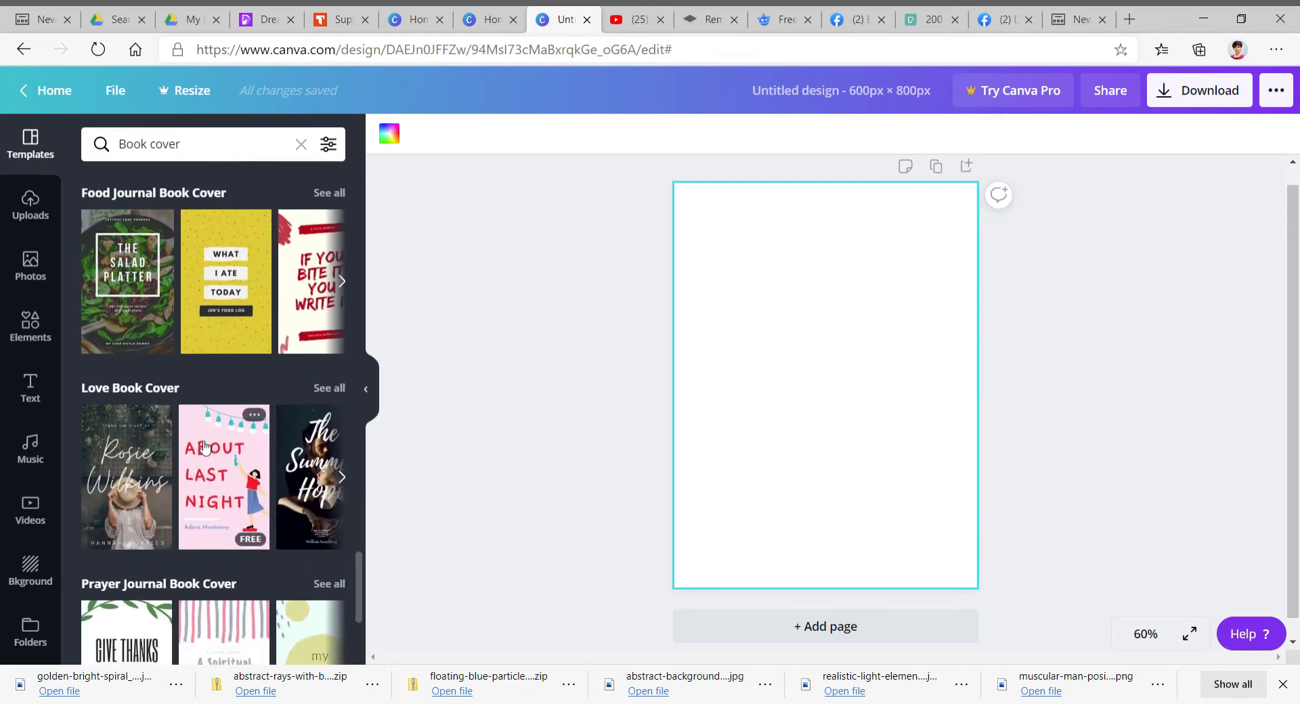
scroll(270, 477, down, 5)
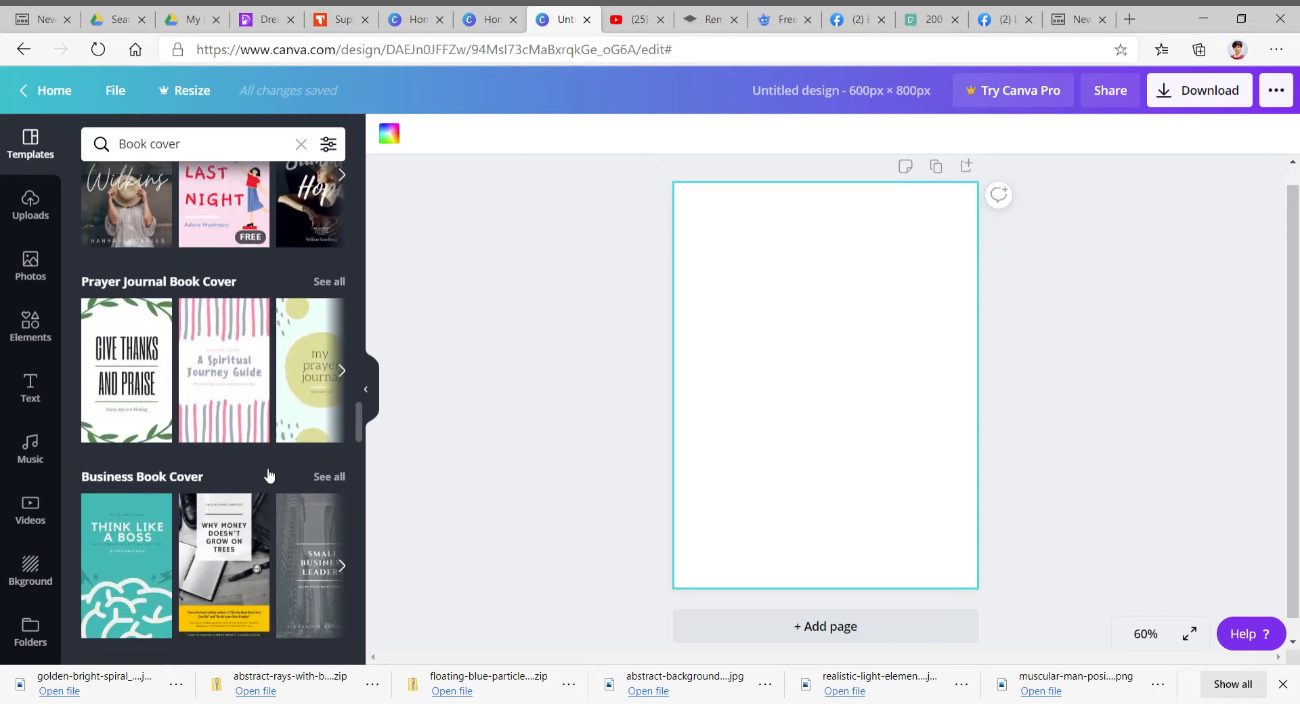
scroll(270, 478, up, 4)
scroll(270, 476, down, 8)
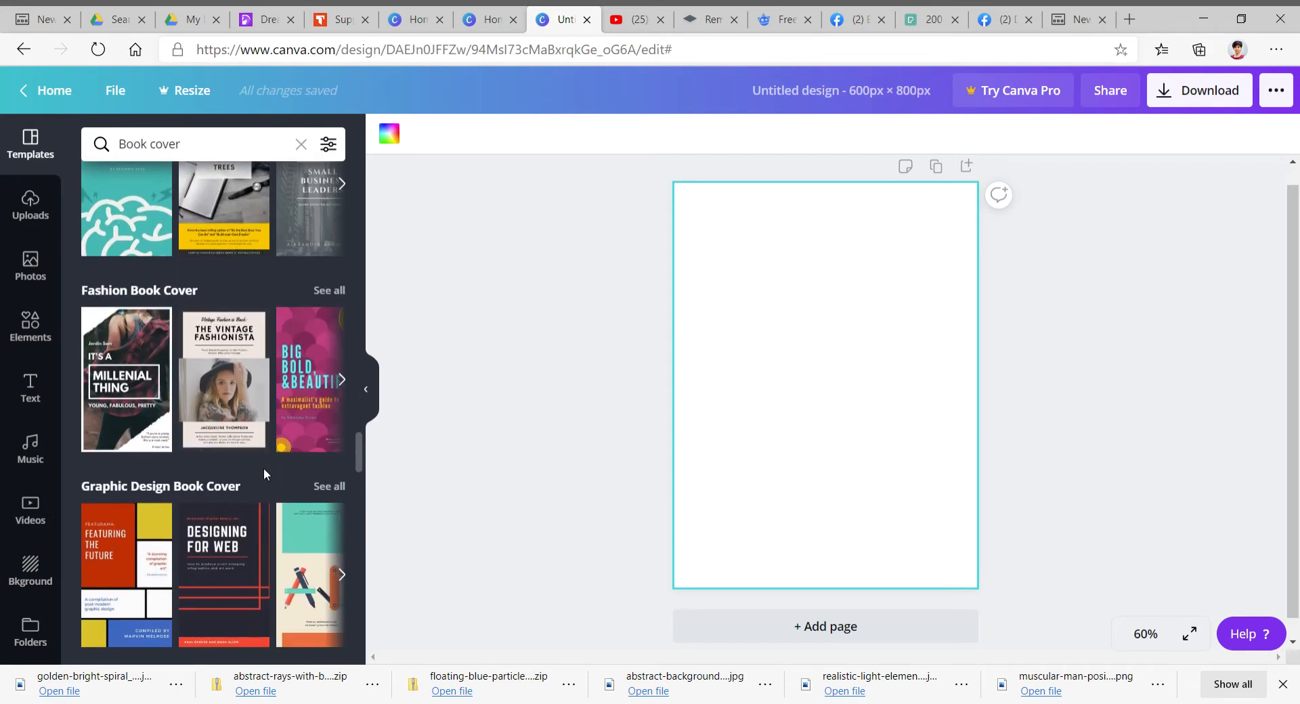
scroll(264, 472, up, 9)
scroll(264, 472, up, 5)
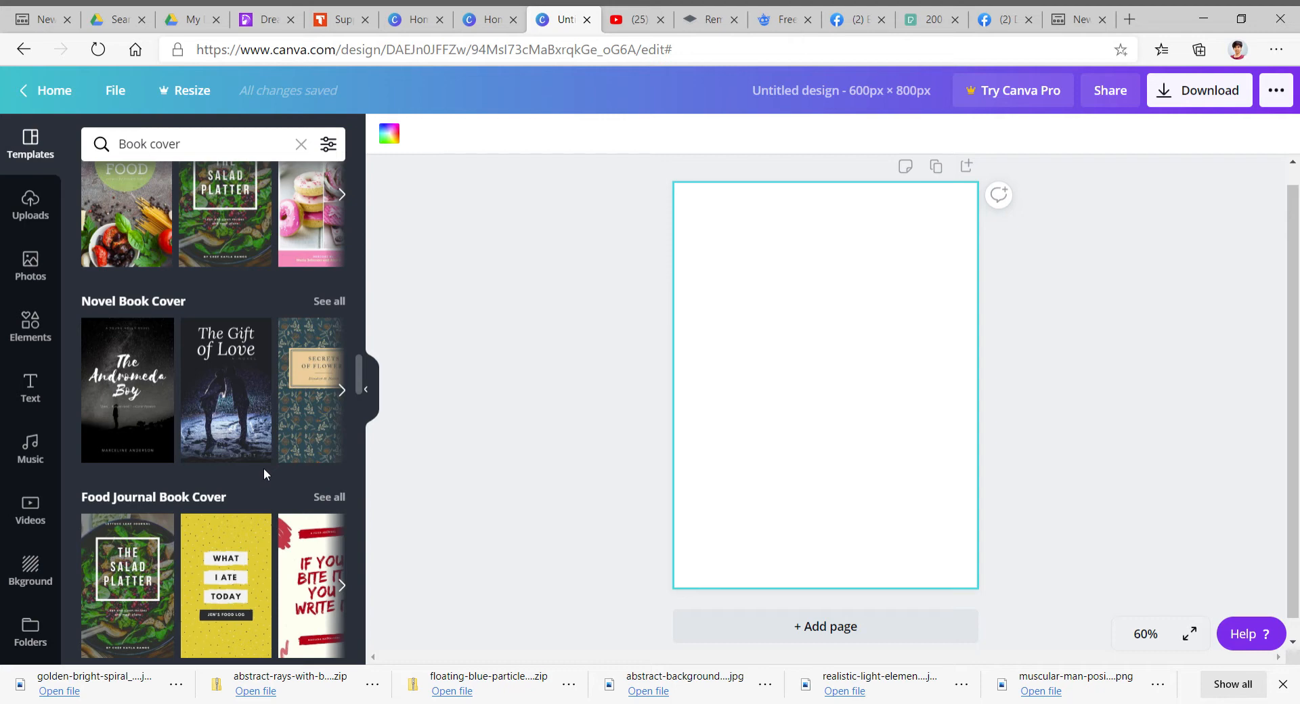
scroll(275, 428, up, 3)
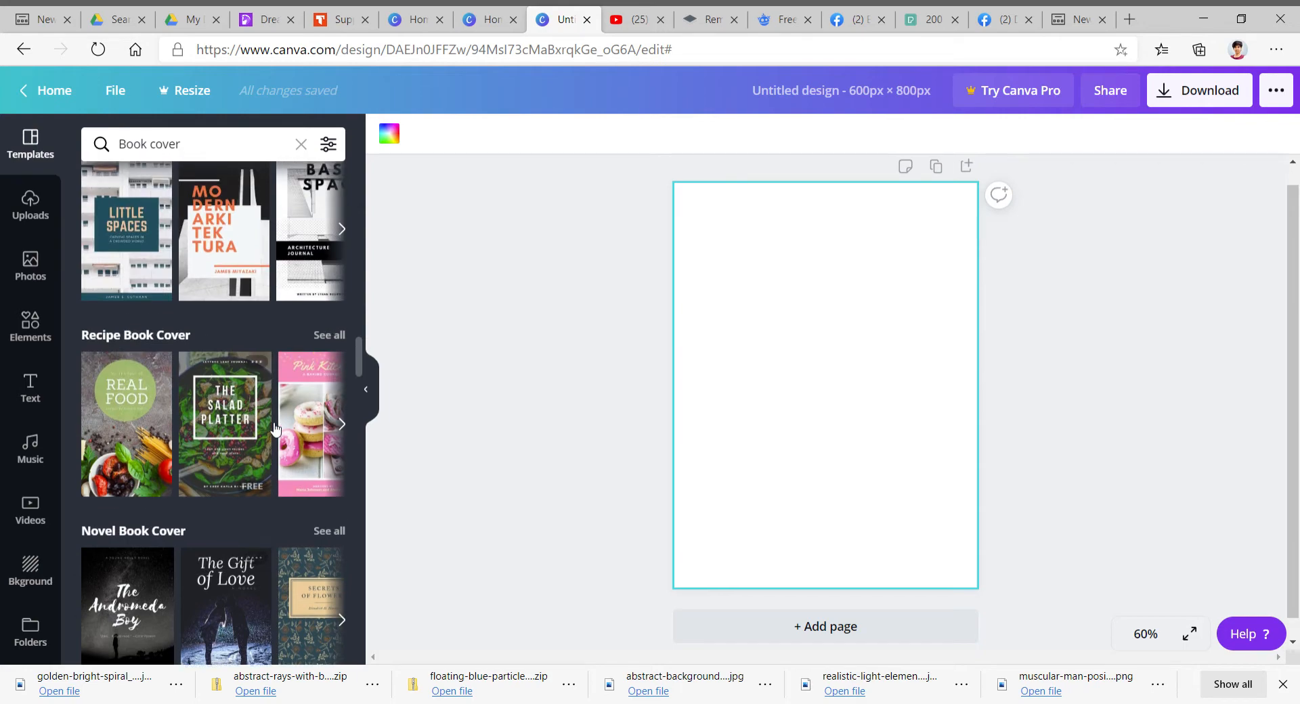
scroll(276, 429, up, 10)
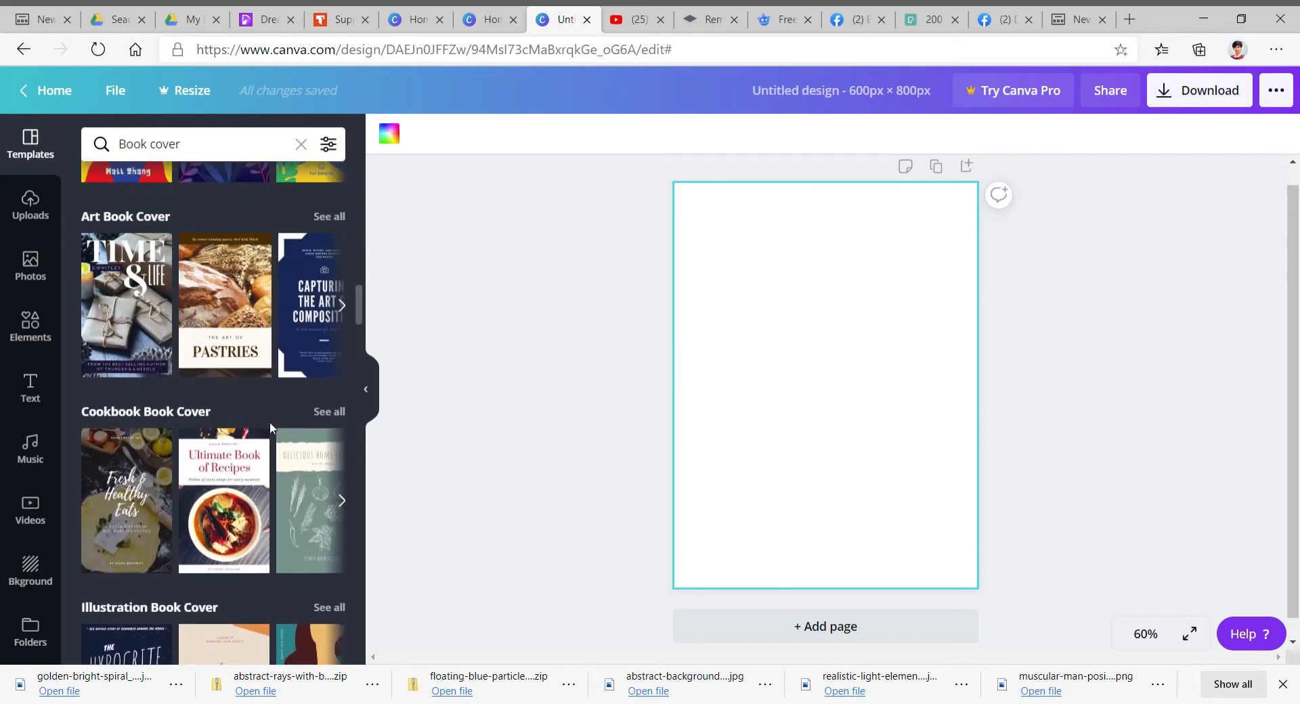
scroll(271, 424, up, 12)
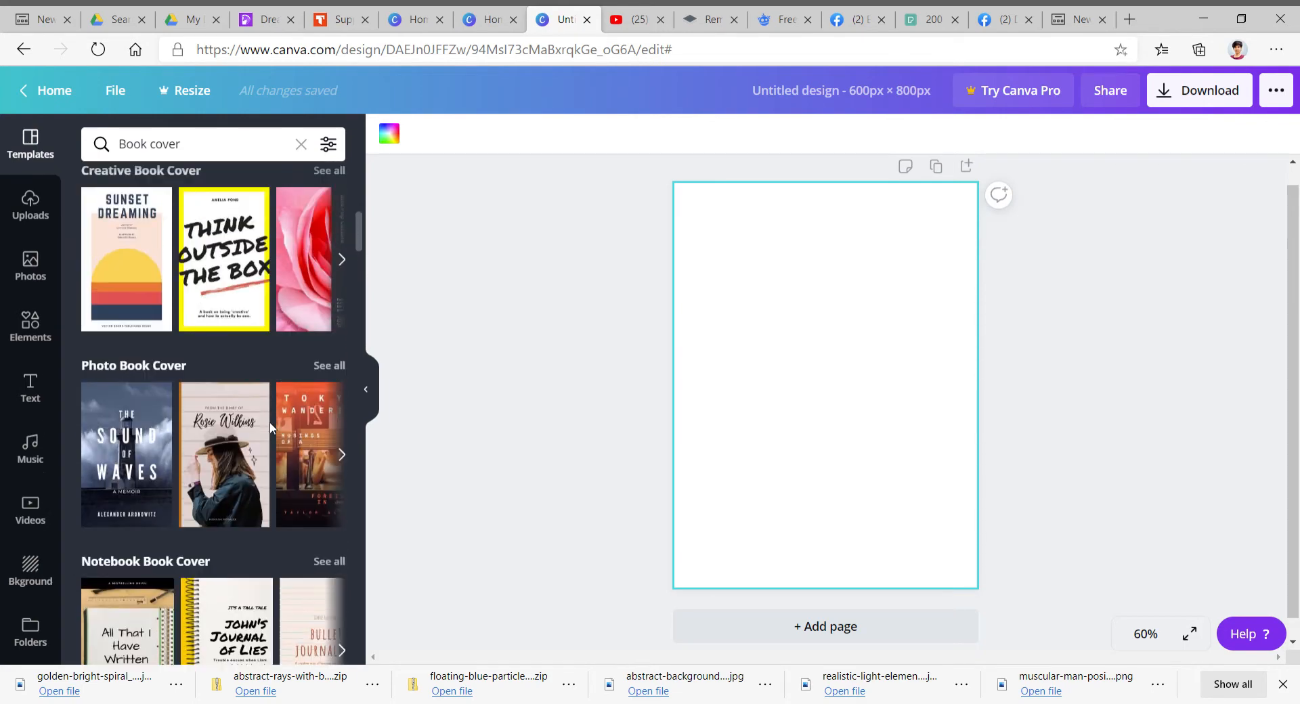
scroll(269, 426, up, 5)
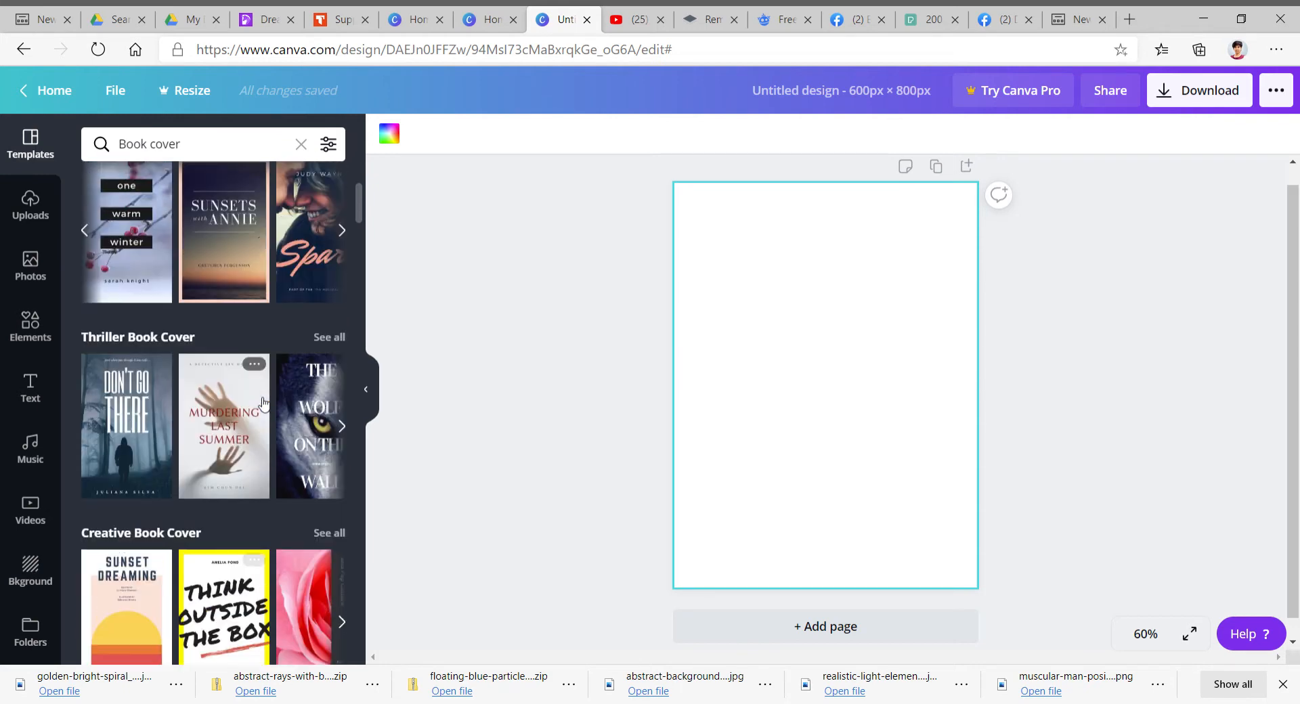
scroll(264, 403, up, 6)
scroll(334, 411, down, 2)
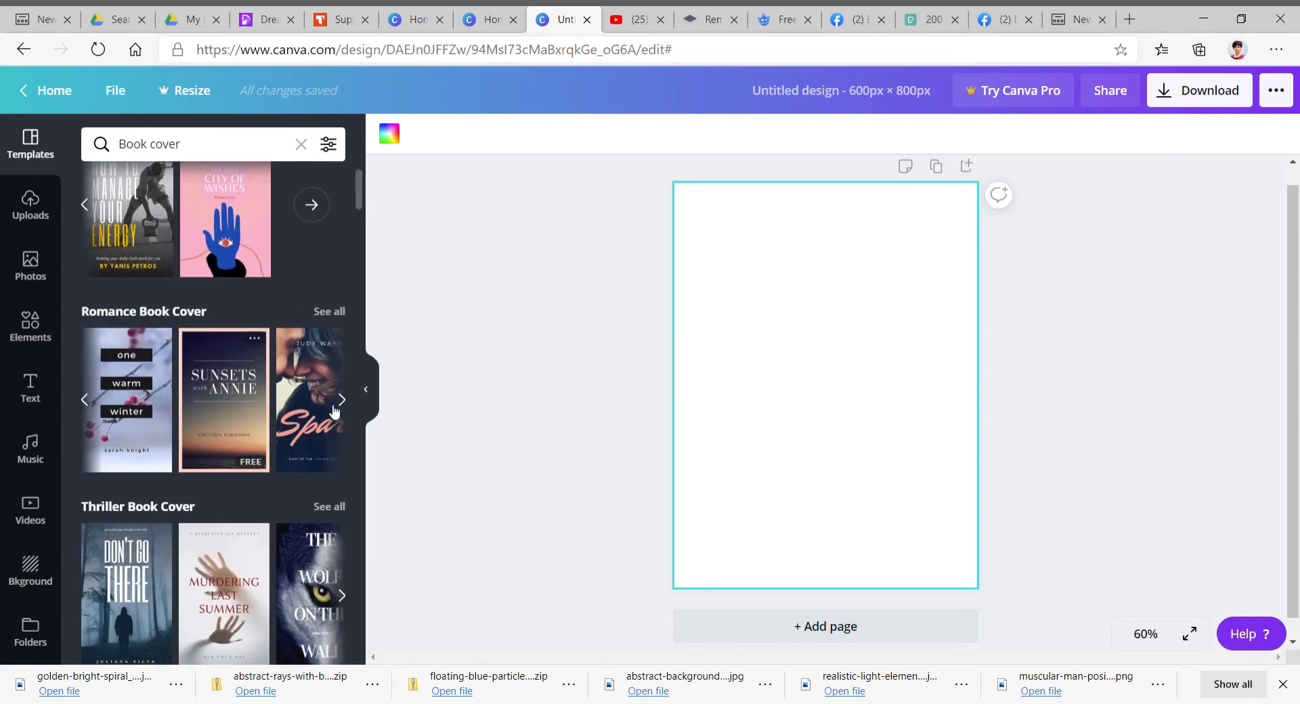
- Apply the romance book cover template 'The Summer Hope' to the blank page
click(342, 403)
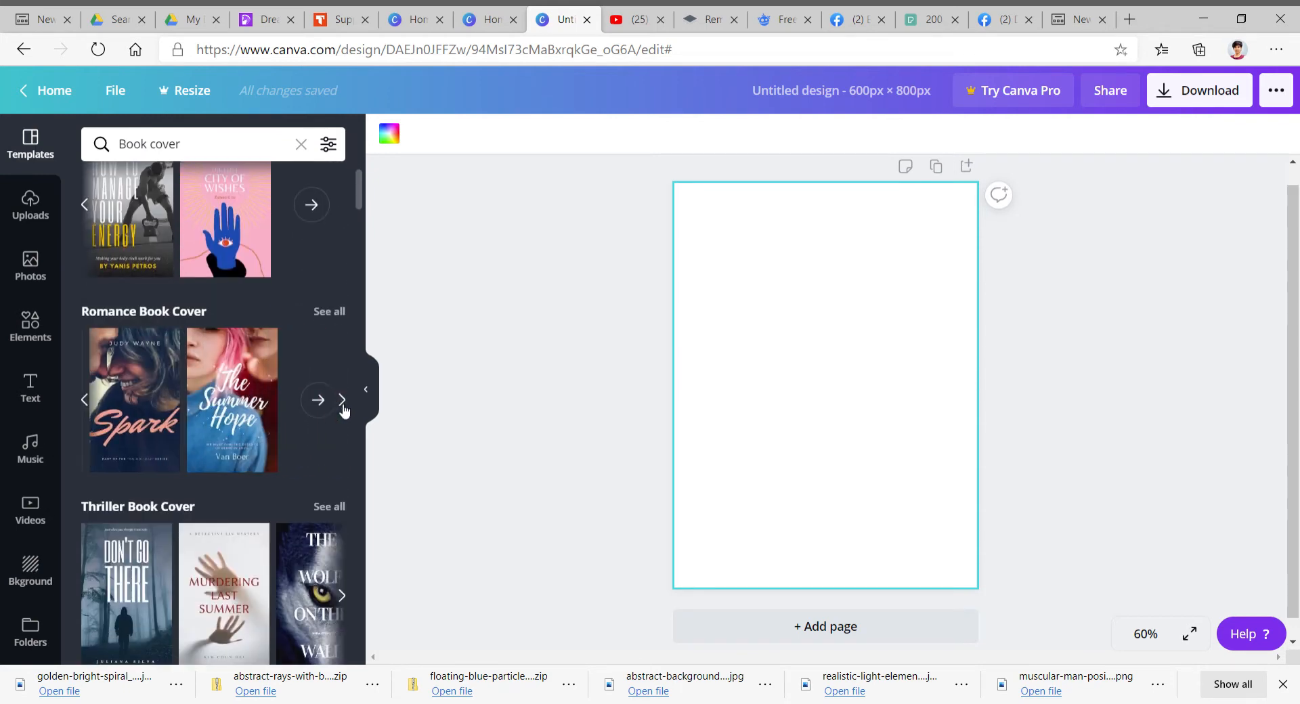
click(254, 436)
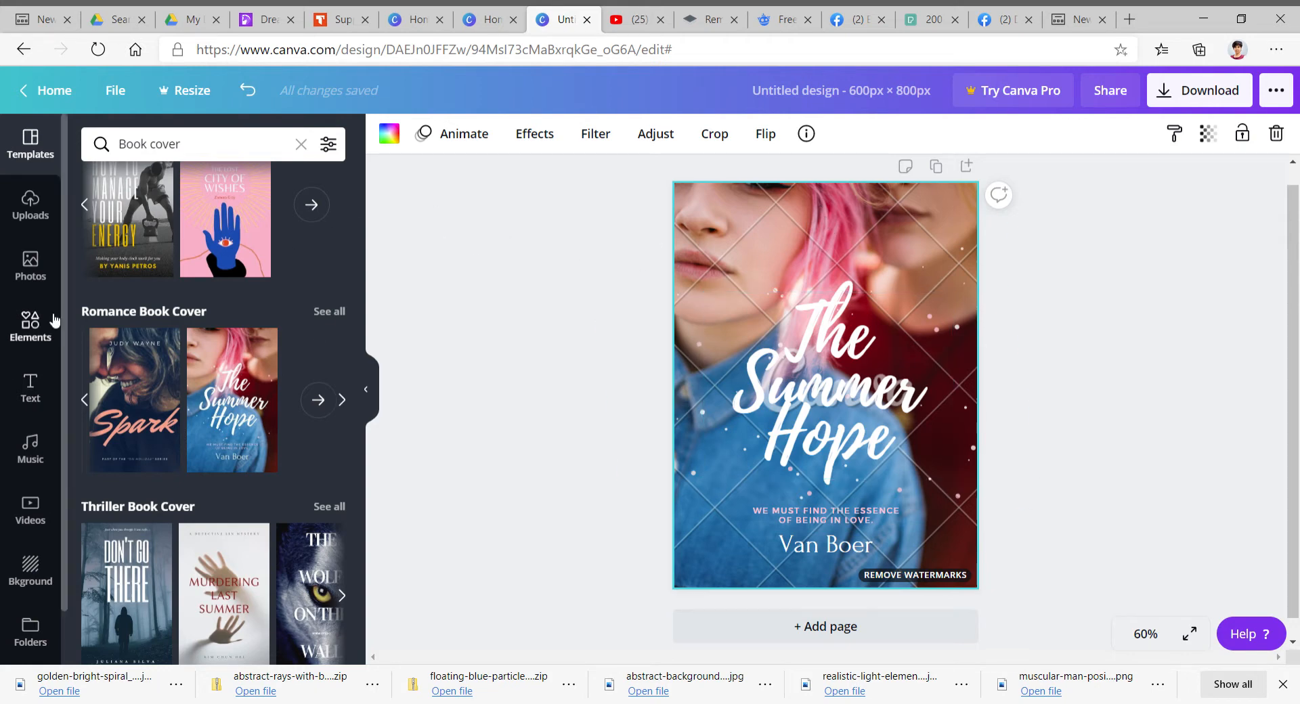
- Search the photo library for Fantasy and browse through the resulting images
click(30, 266)
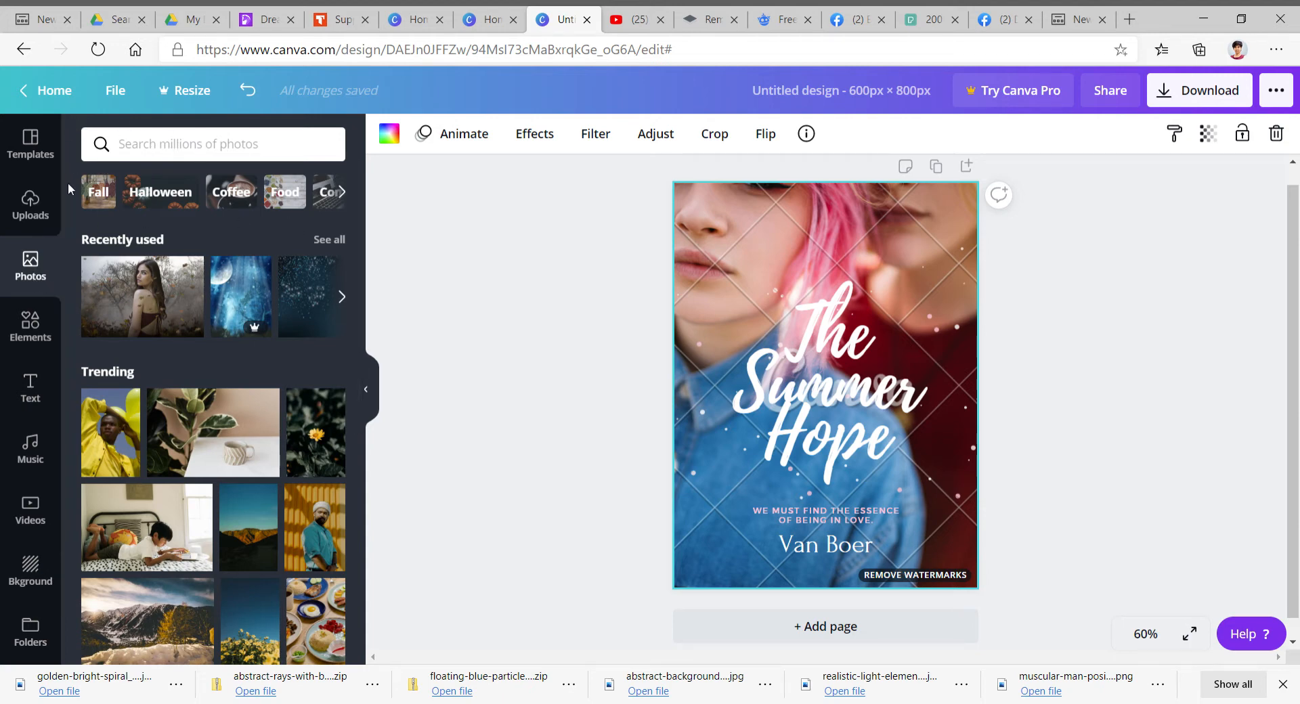
click(197, 145)
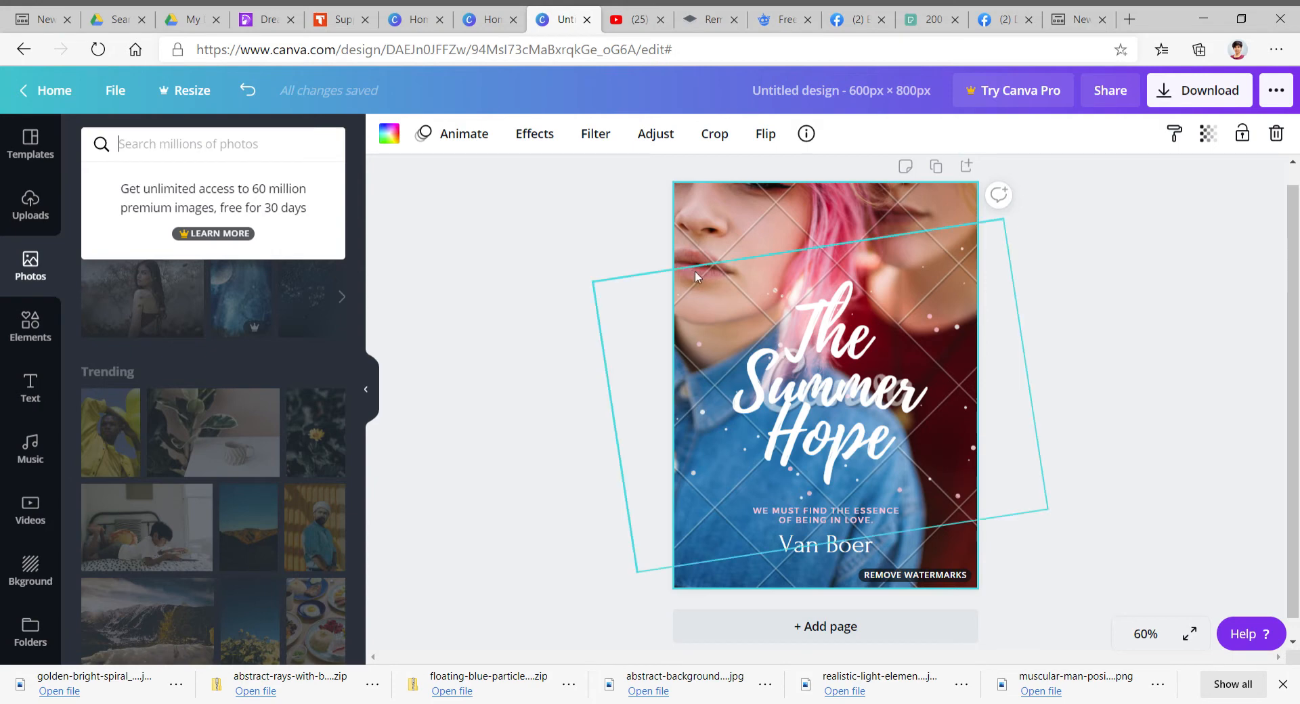
click(143, 149)
text(F)
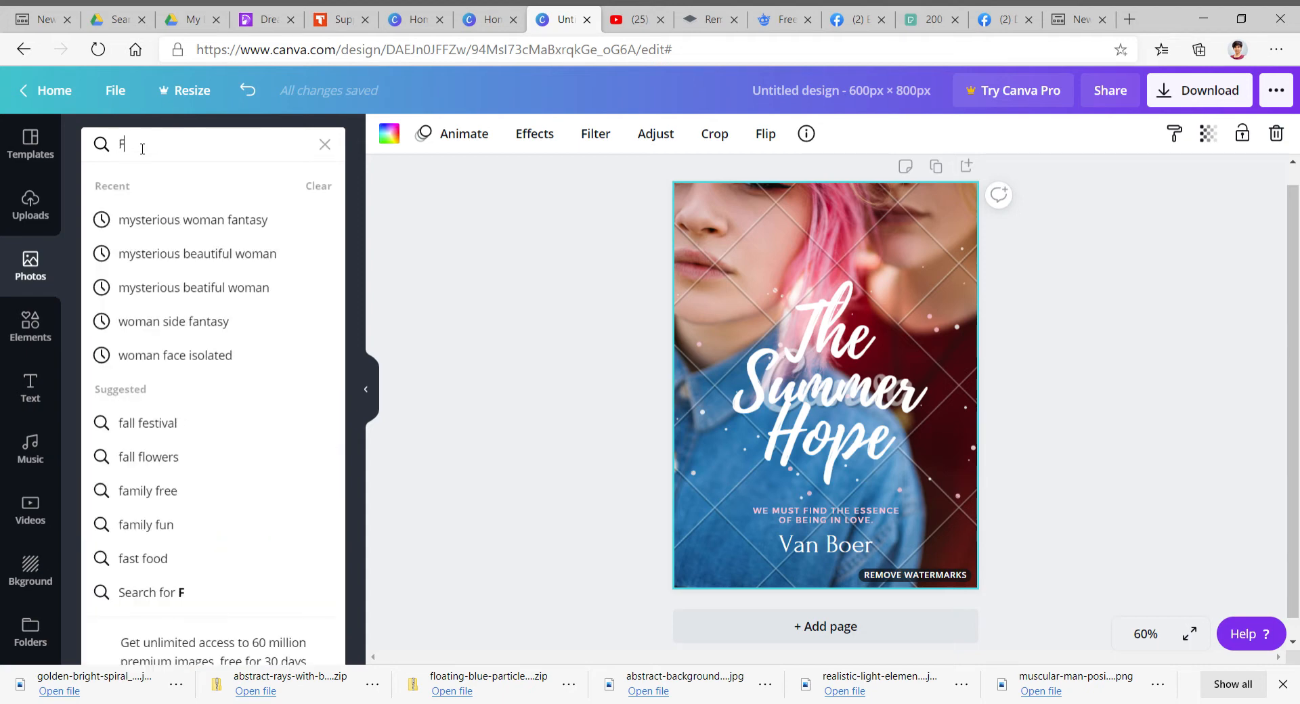
text(antasy)
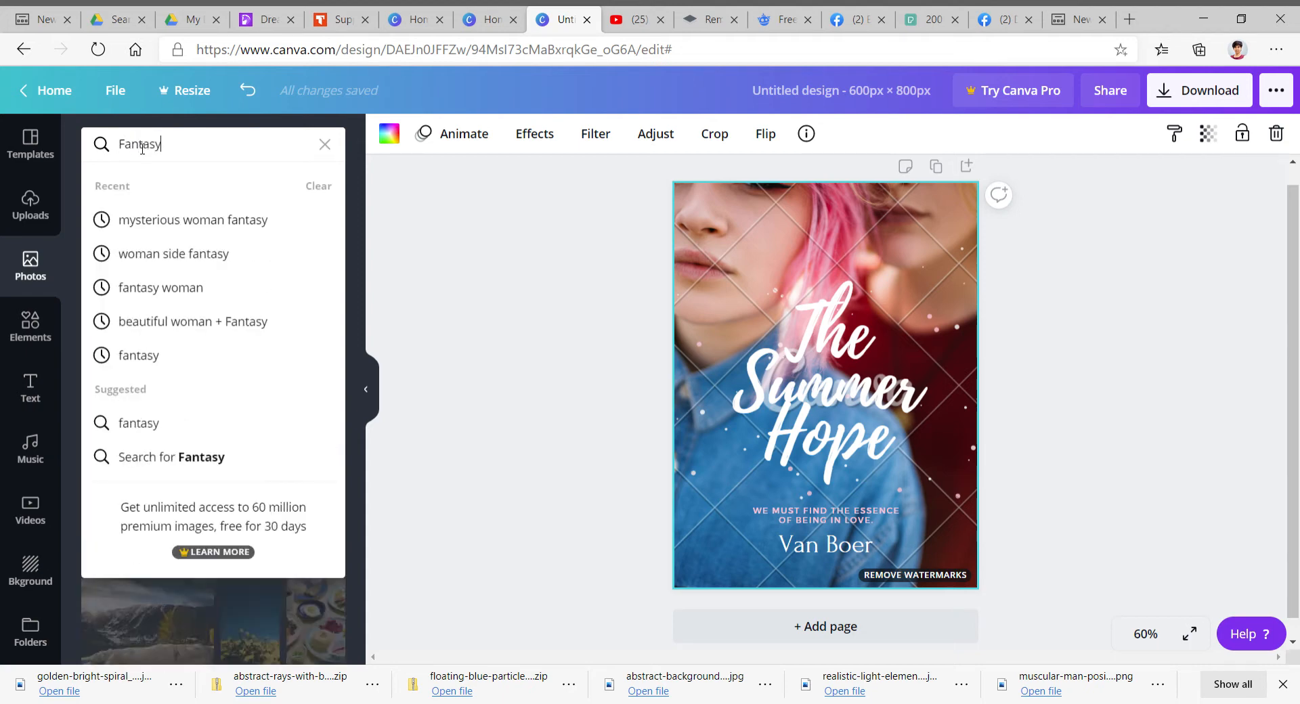
key(Return)
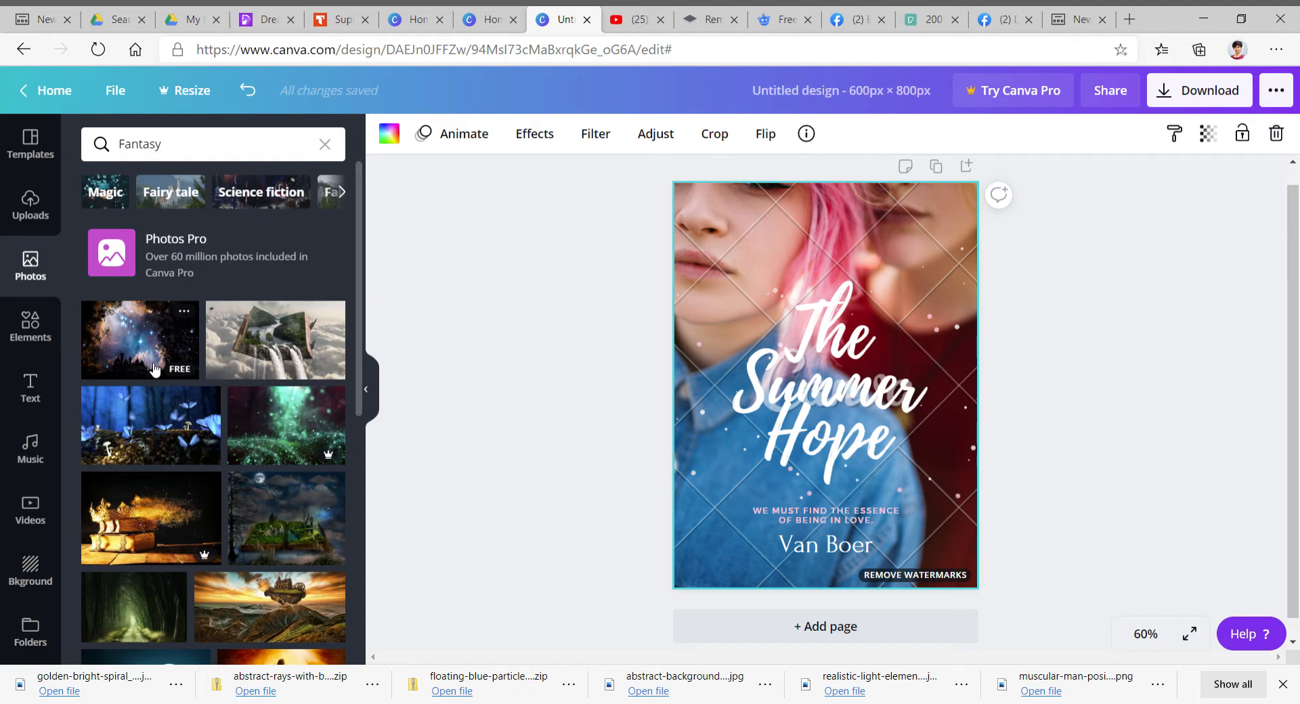
scroll(208, 401, down, 3)
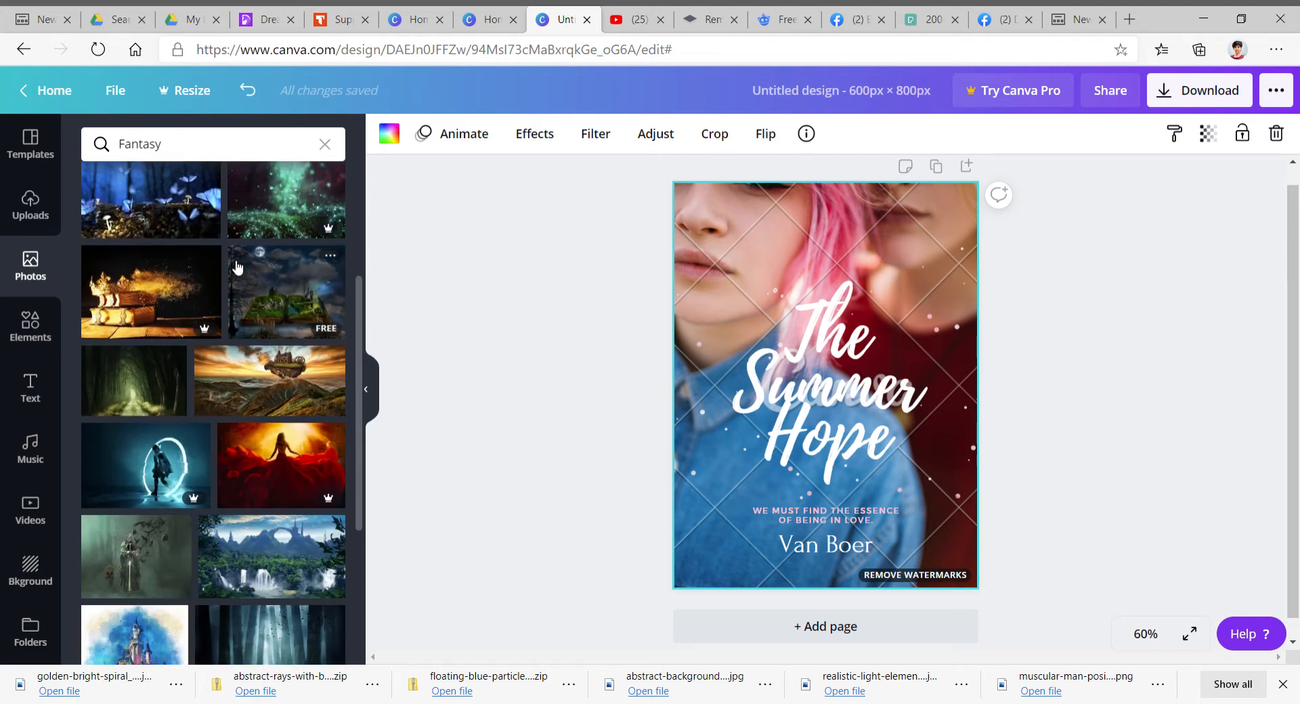
scroll(239, 267, down, 3)
scroll(239, 353, down, 3)
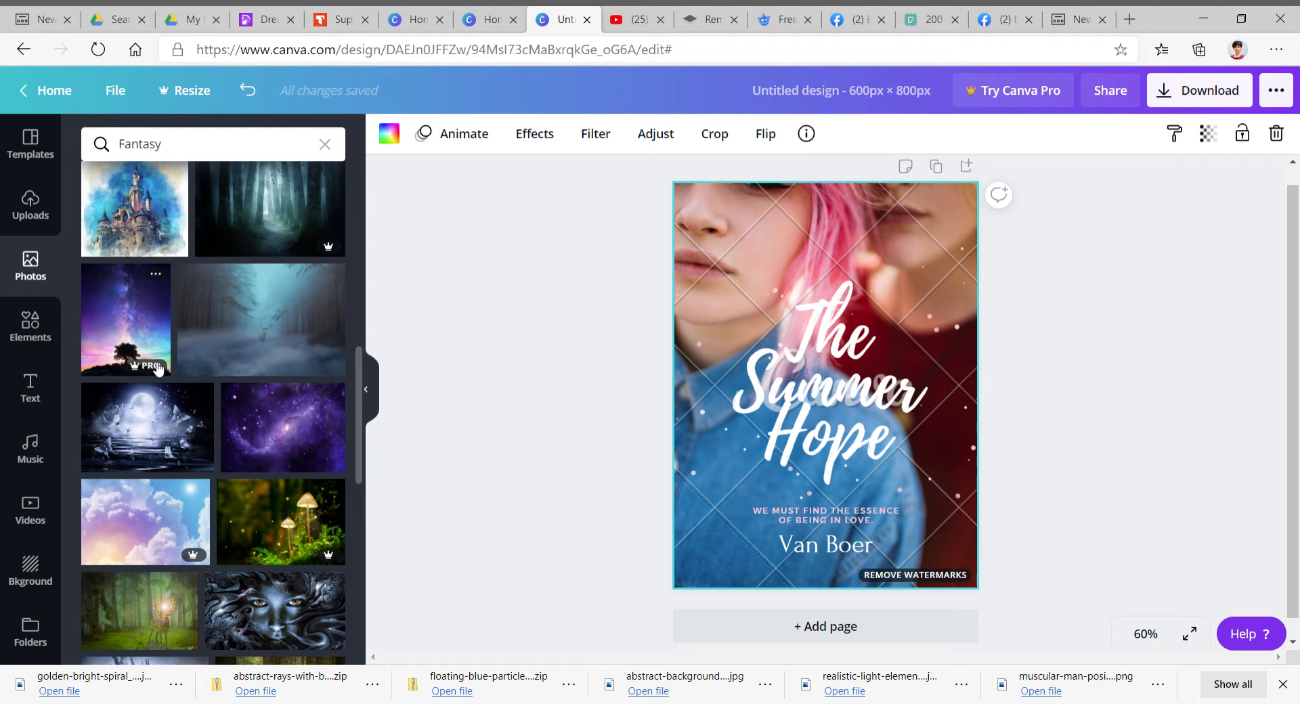
scroll(195, 410, down, 5)
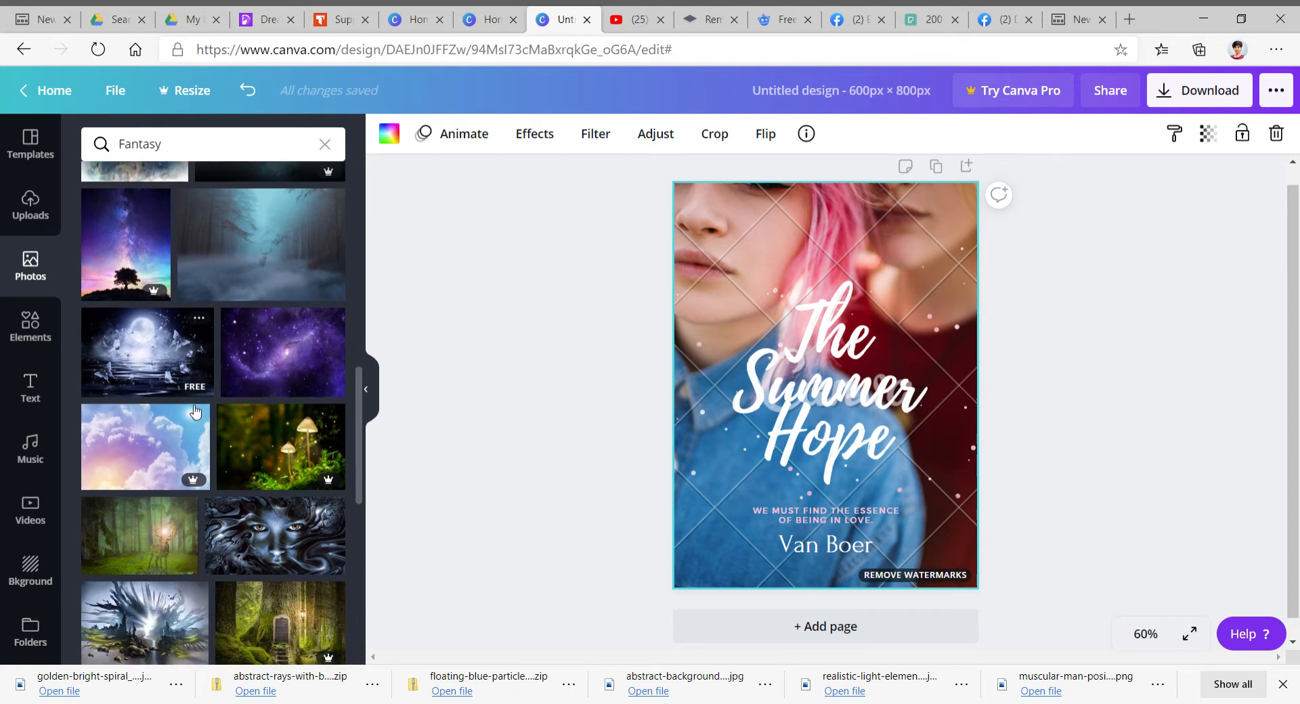
scroll(195, 410, up, 5)
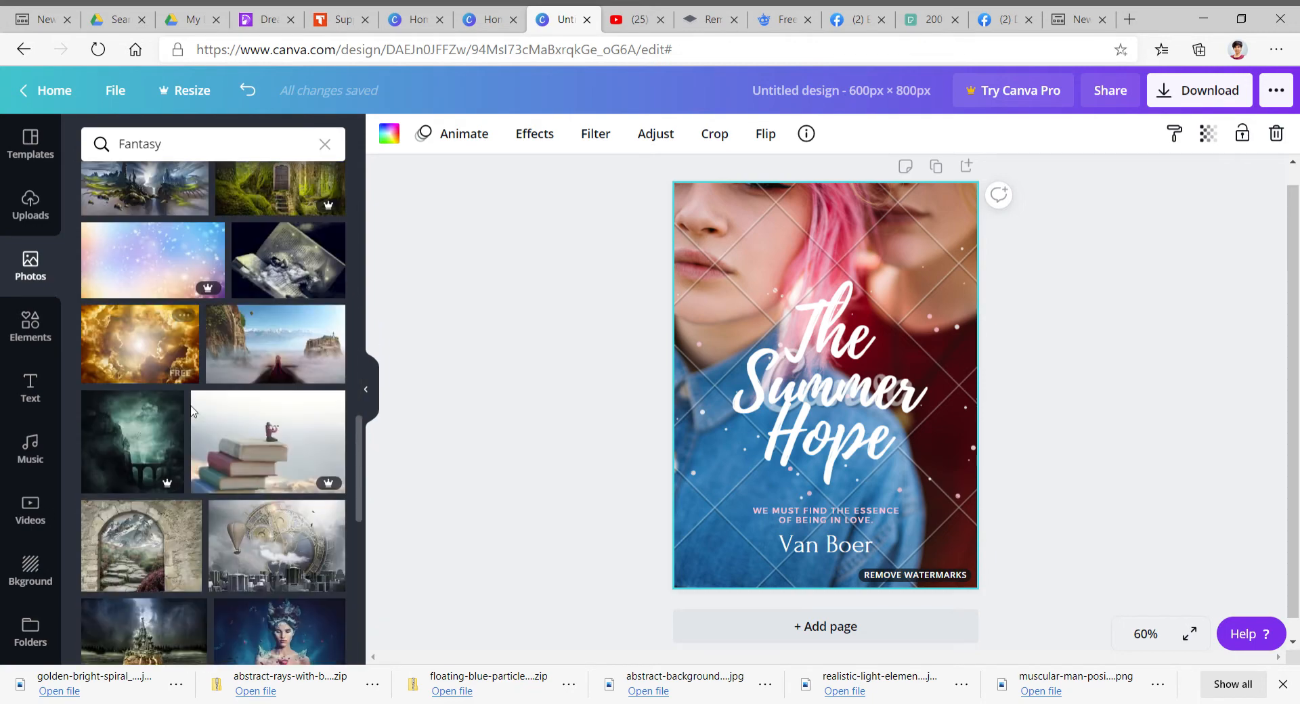
scroll(190, 405, up, 5)
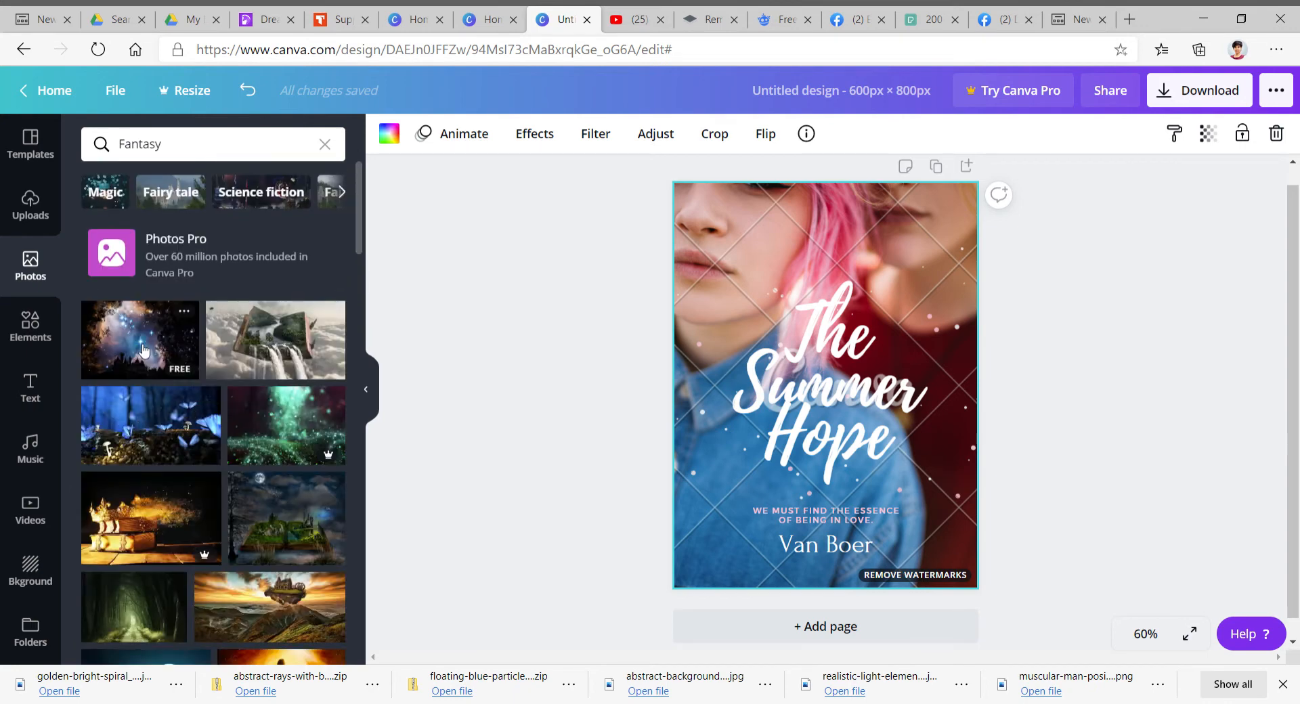
- Add the starry castle fantasy photo to the page and replace the cover's background with it
click(144, 349)
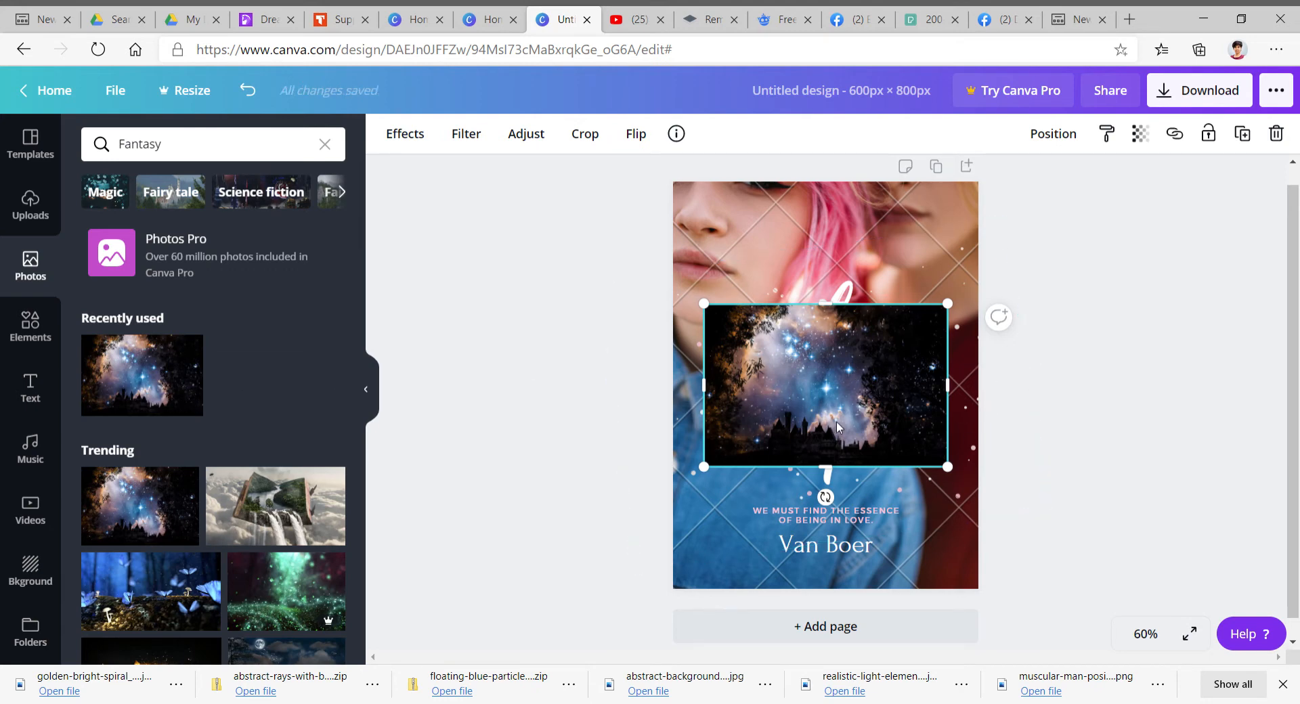
right_click(859, 369)
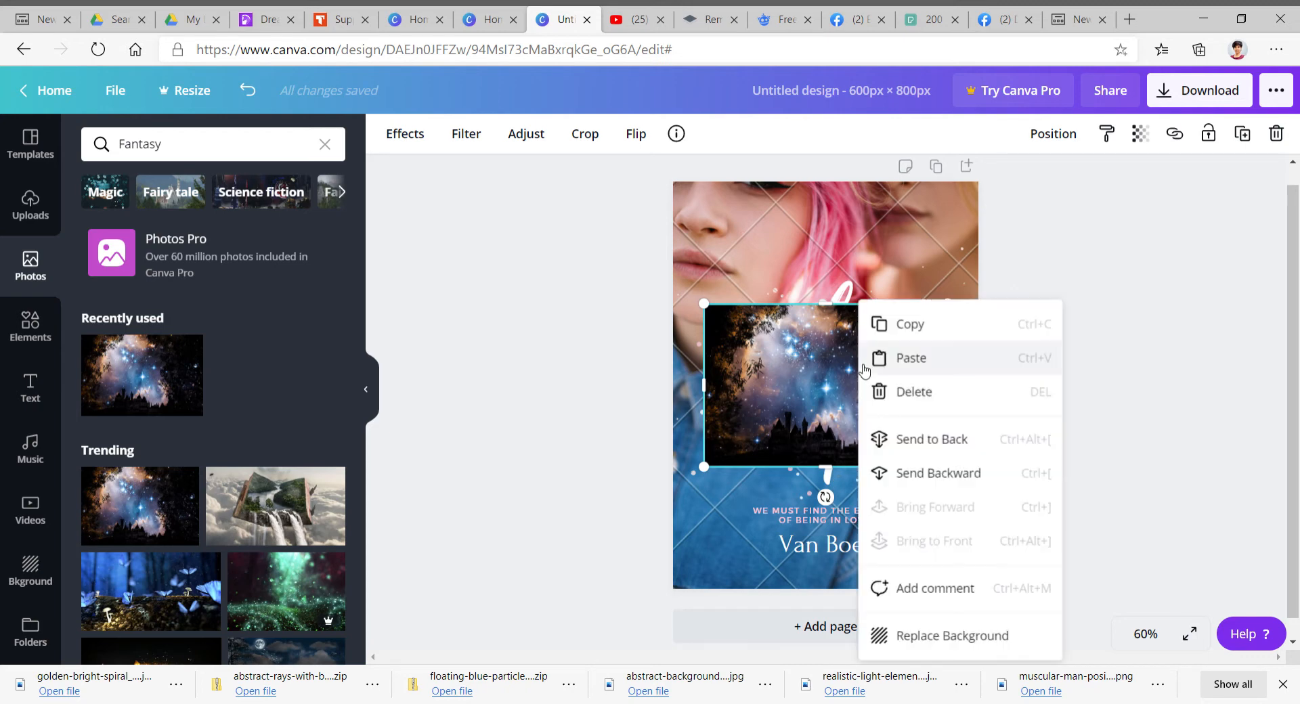
click(940, 636)
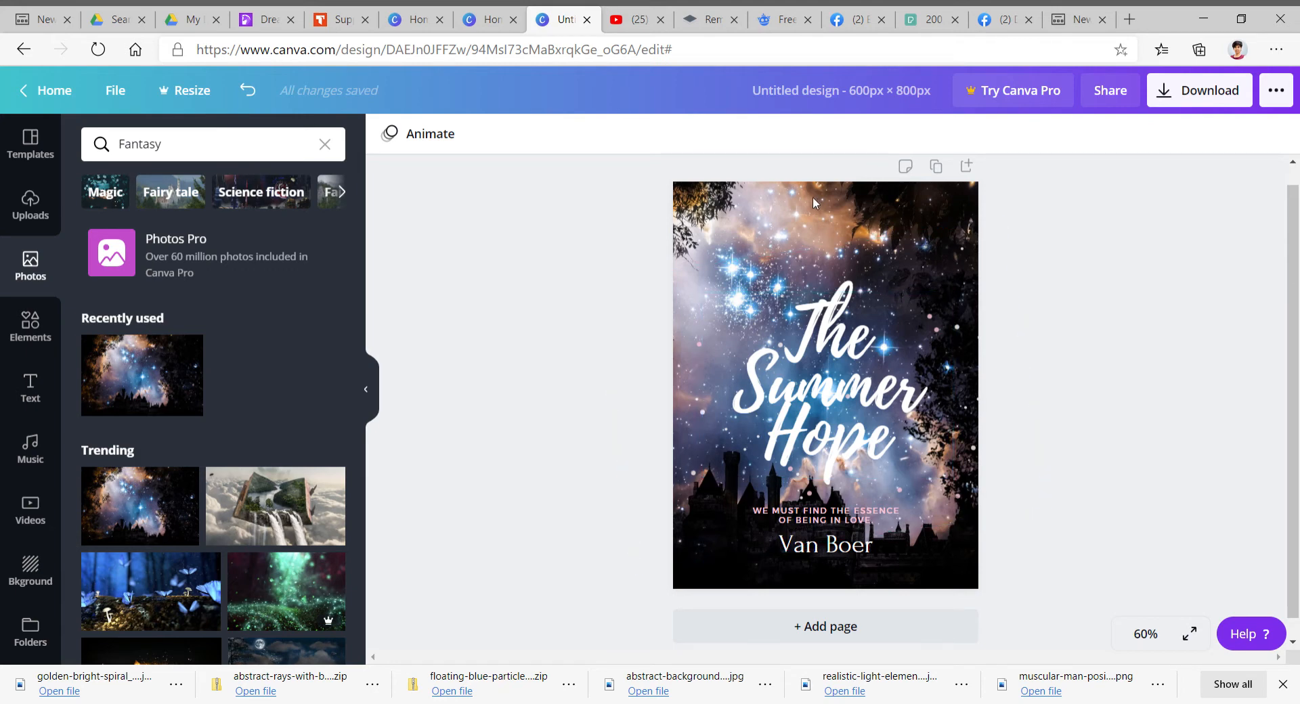
- Try repositioning the starry castle background photo inside the page frame
double_click(843, 226)
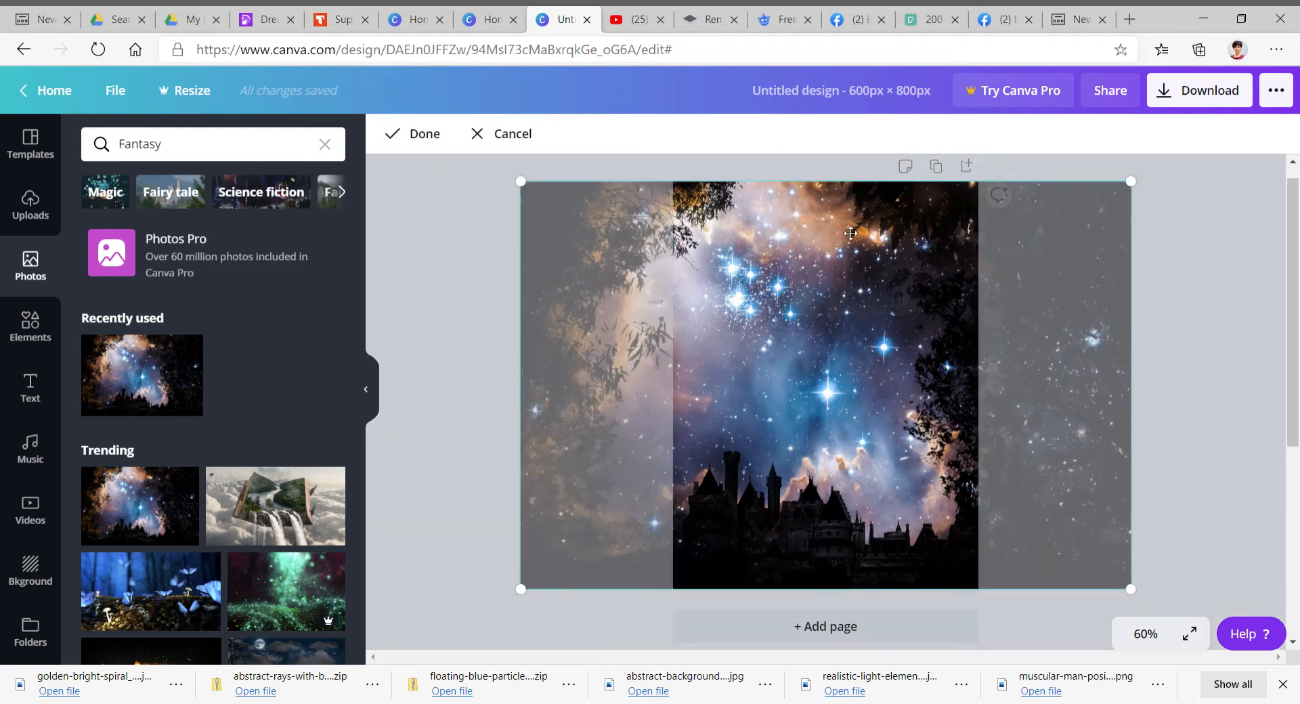
drag(851, 233, 1013, 237)
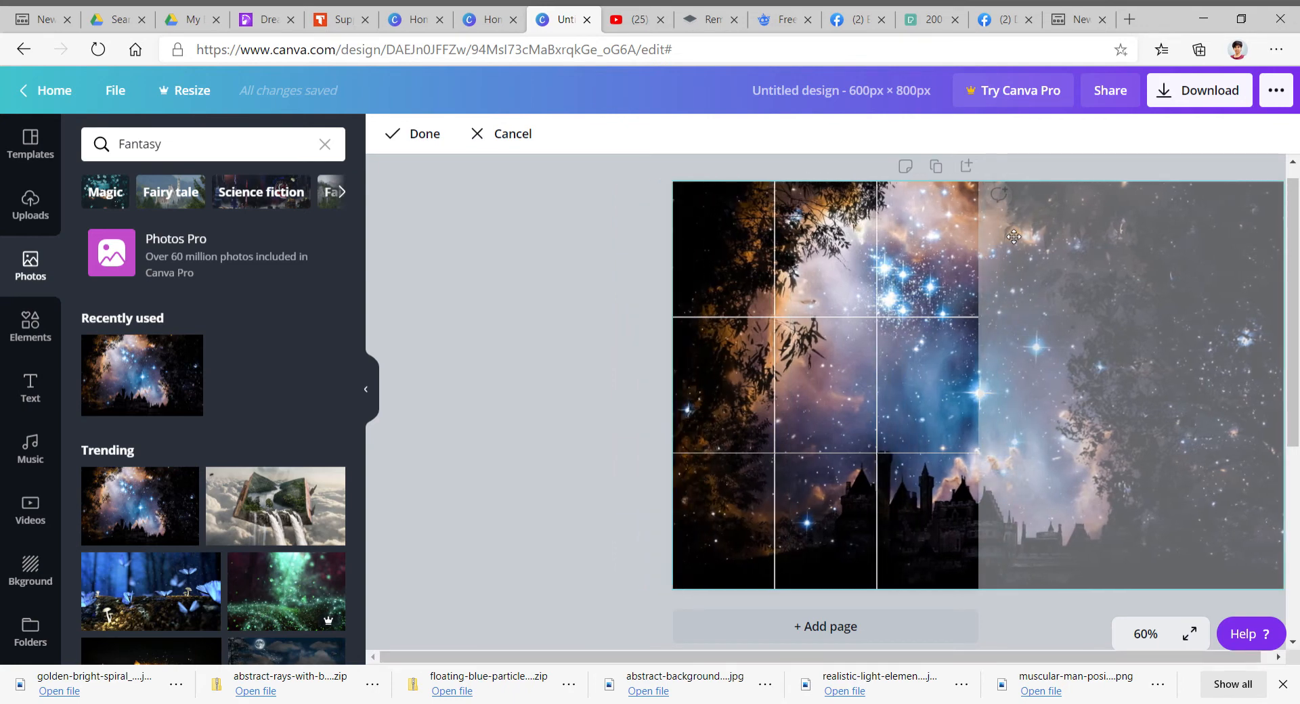
drag(1014, 237, 824, 245)
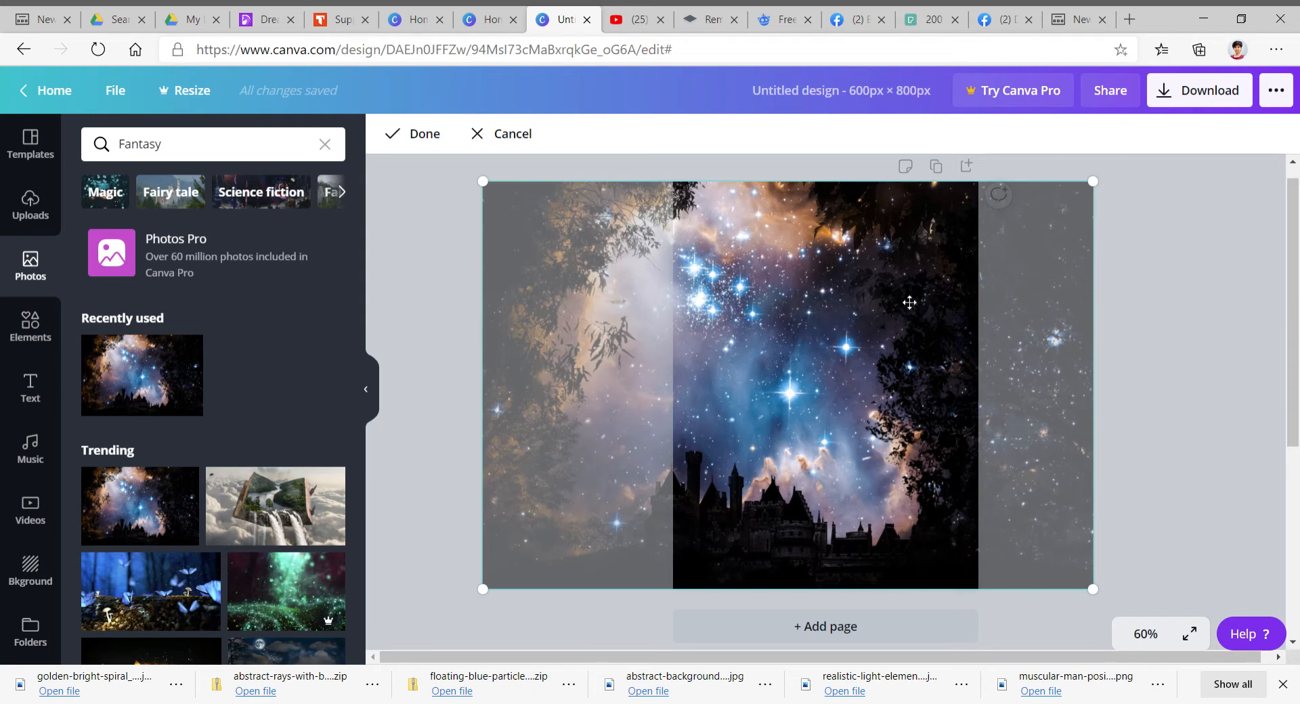
drag(751, 247, 803, 248)
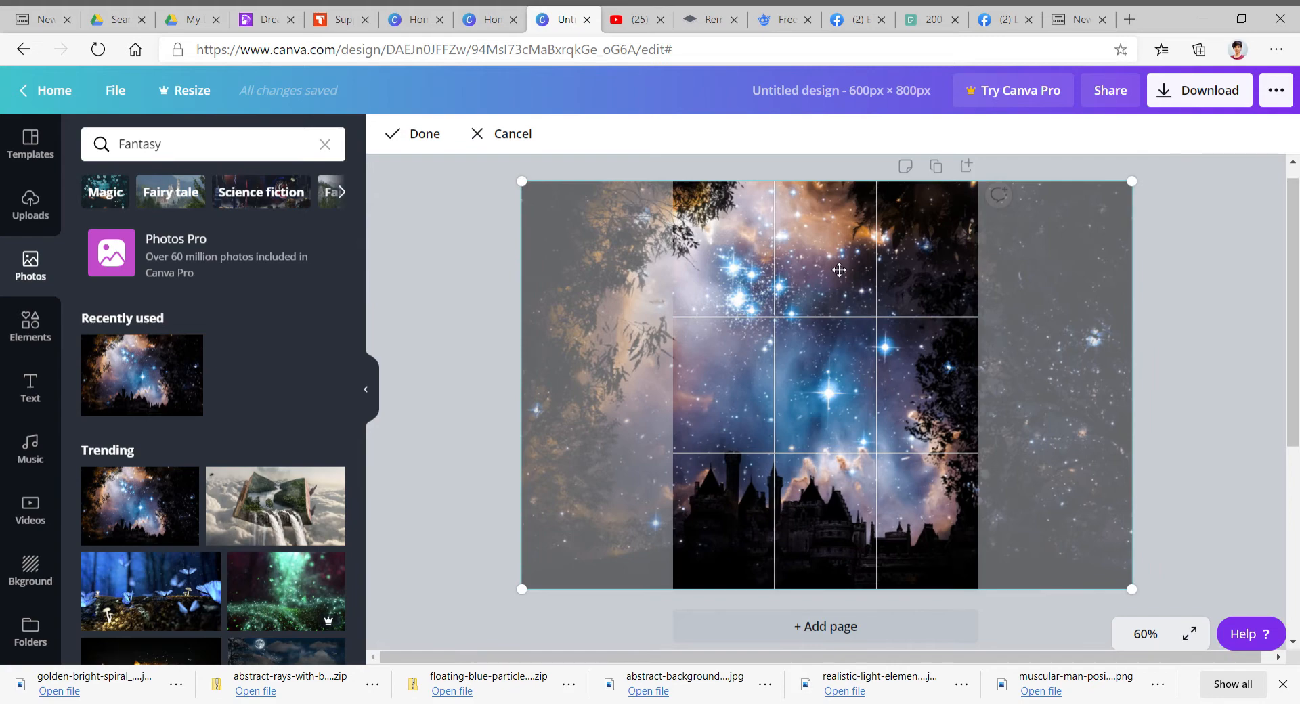
click(1196, 374)
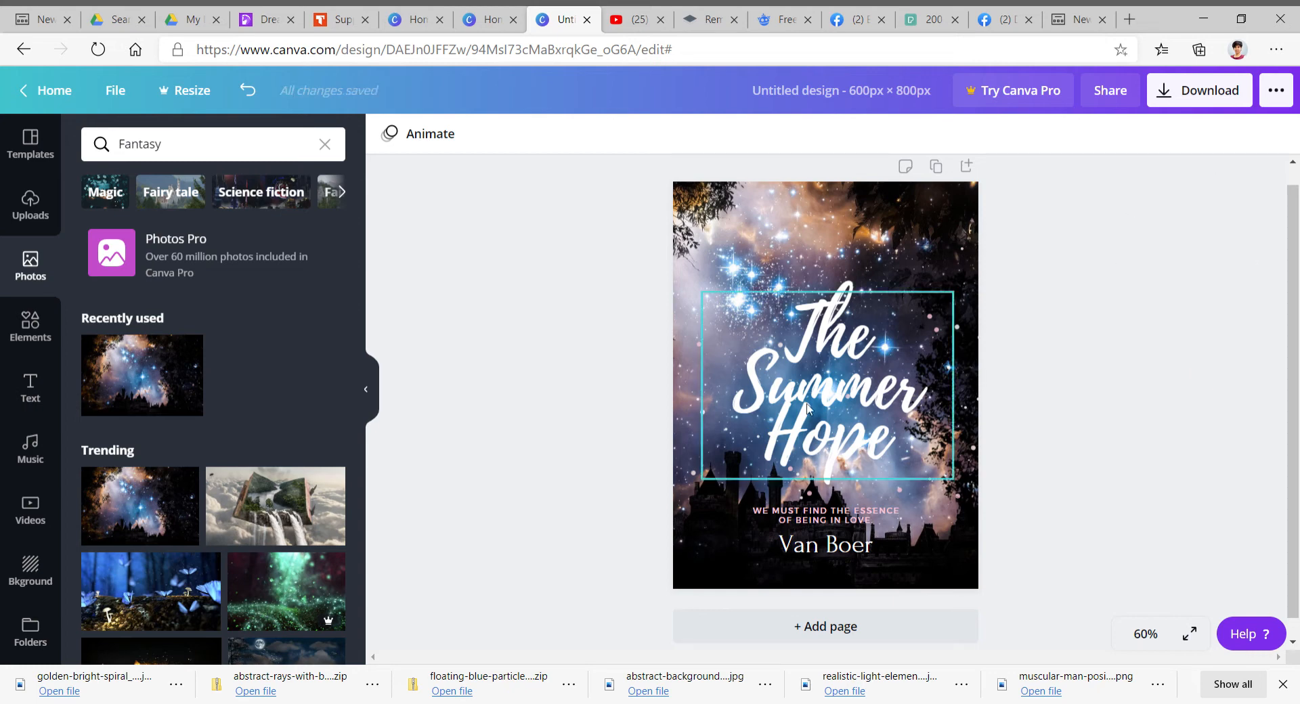
- Move the 'The Summer Hope' title block slightly higher on the cover
click(822, 388)
drag(824, 384, 826, 318)
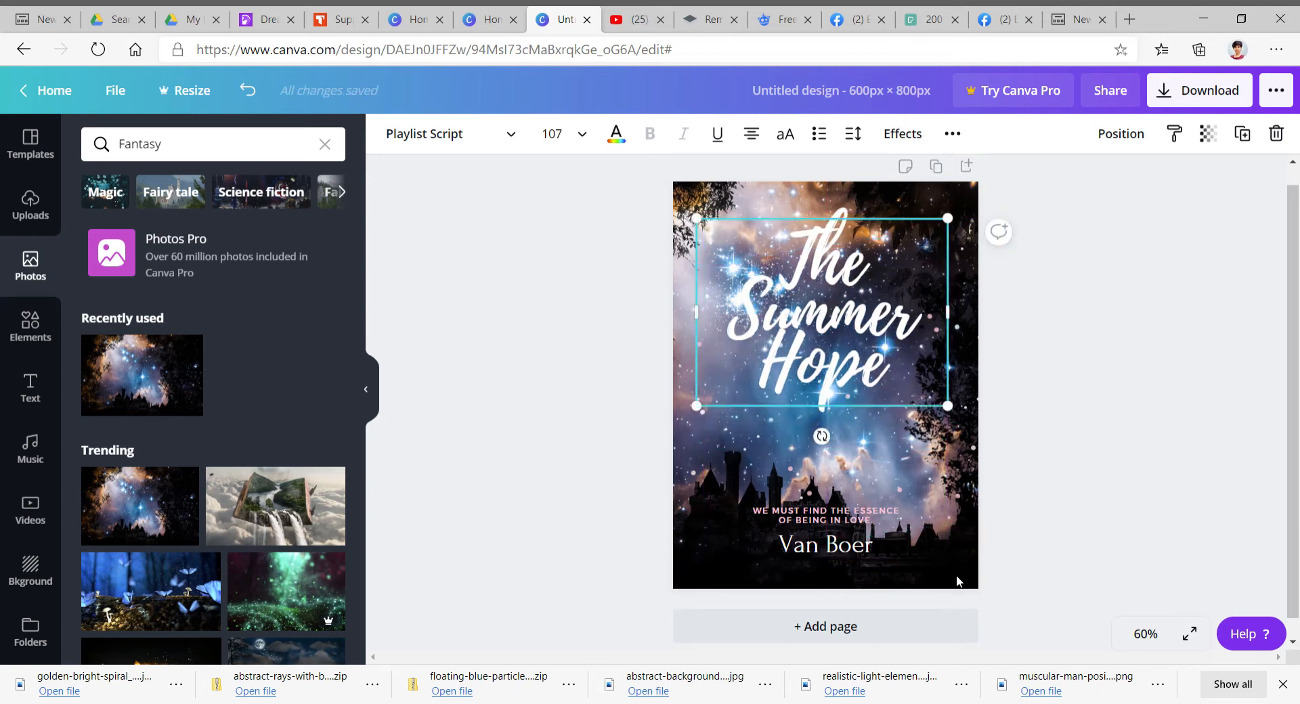
drag(857, 324, 851, 364)
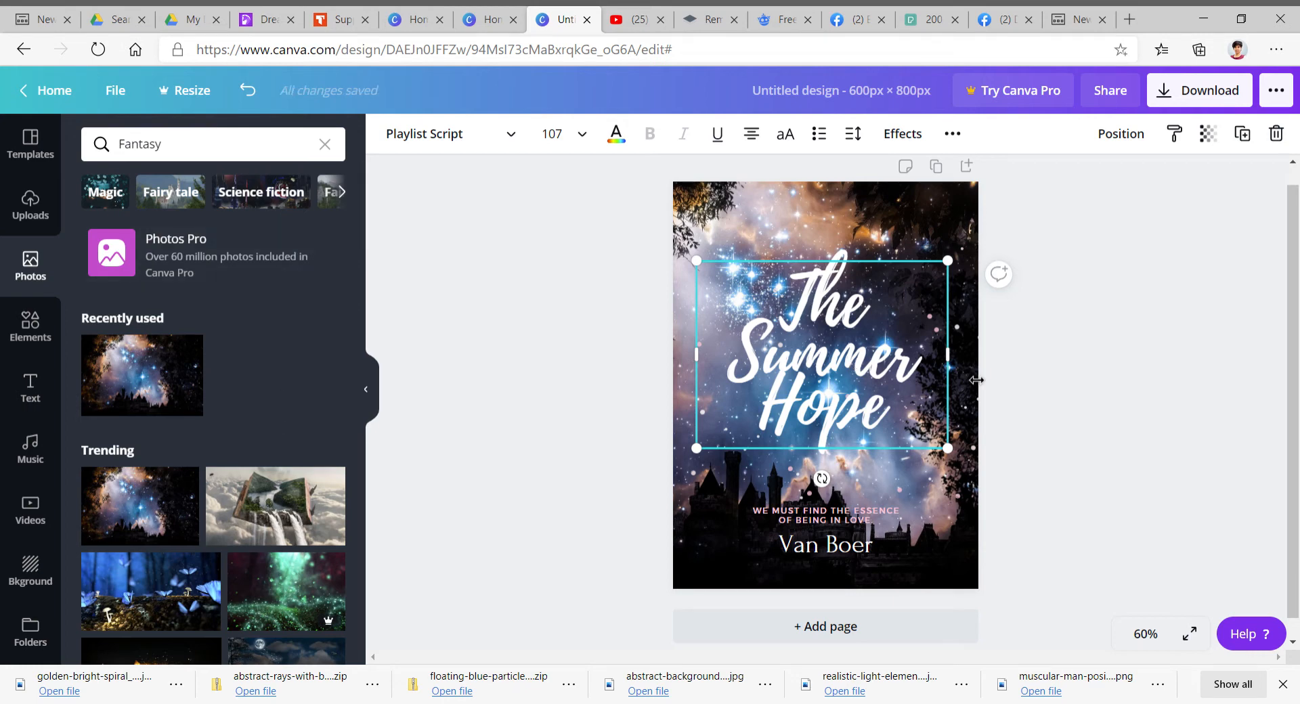
drag(850, 369, 858, 379)
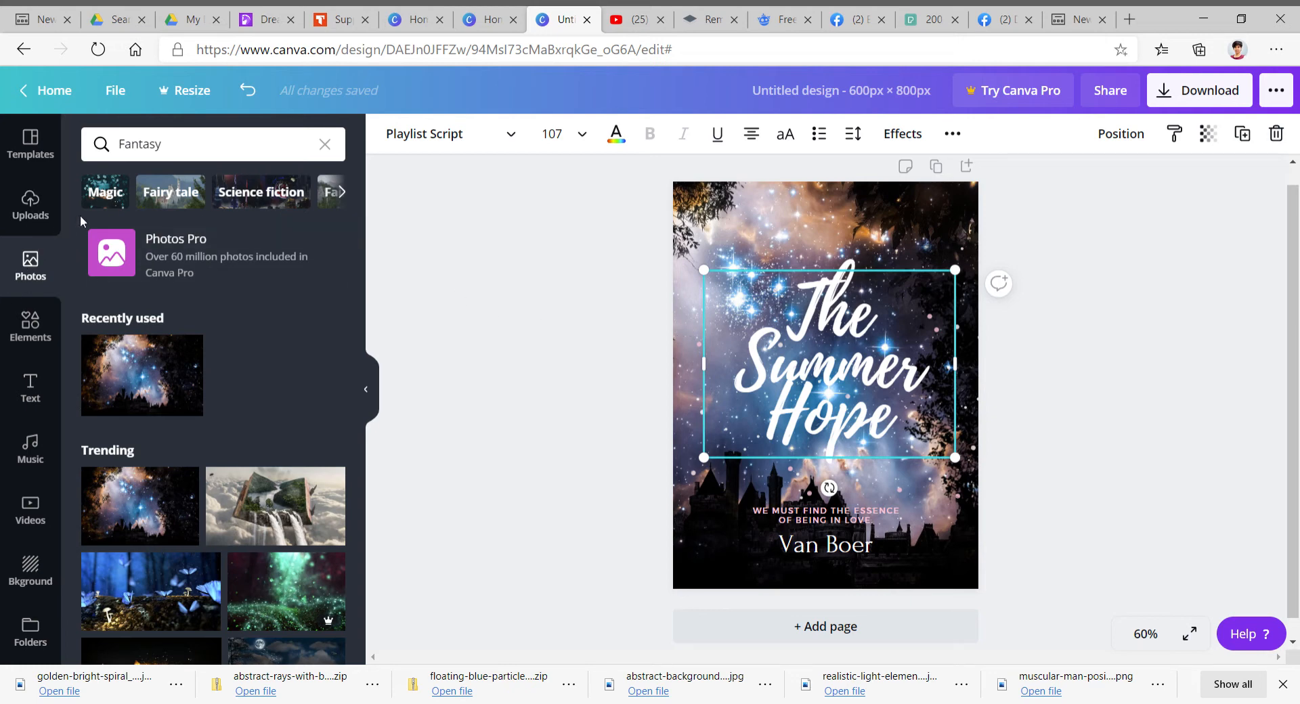
- Search the photo library for mysterious woman
click(324, 145)
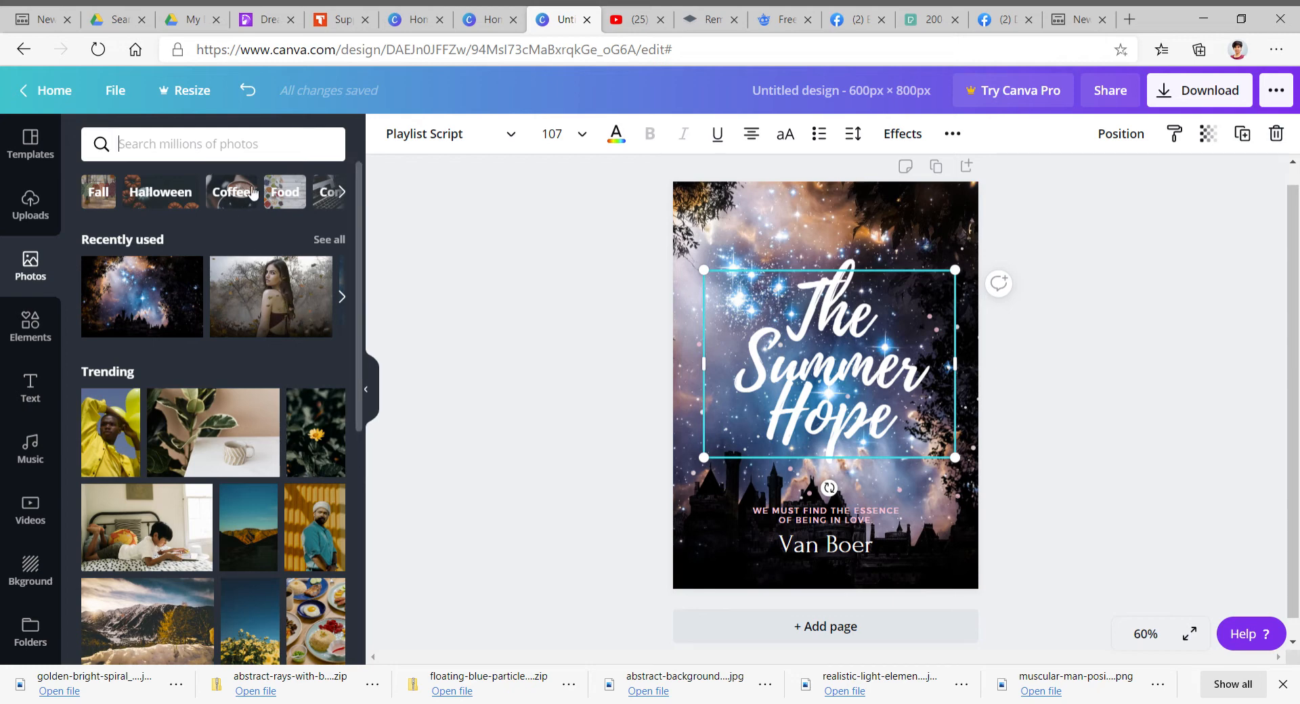
text(m)
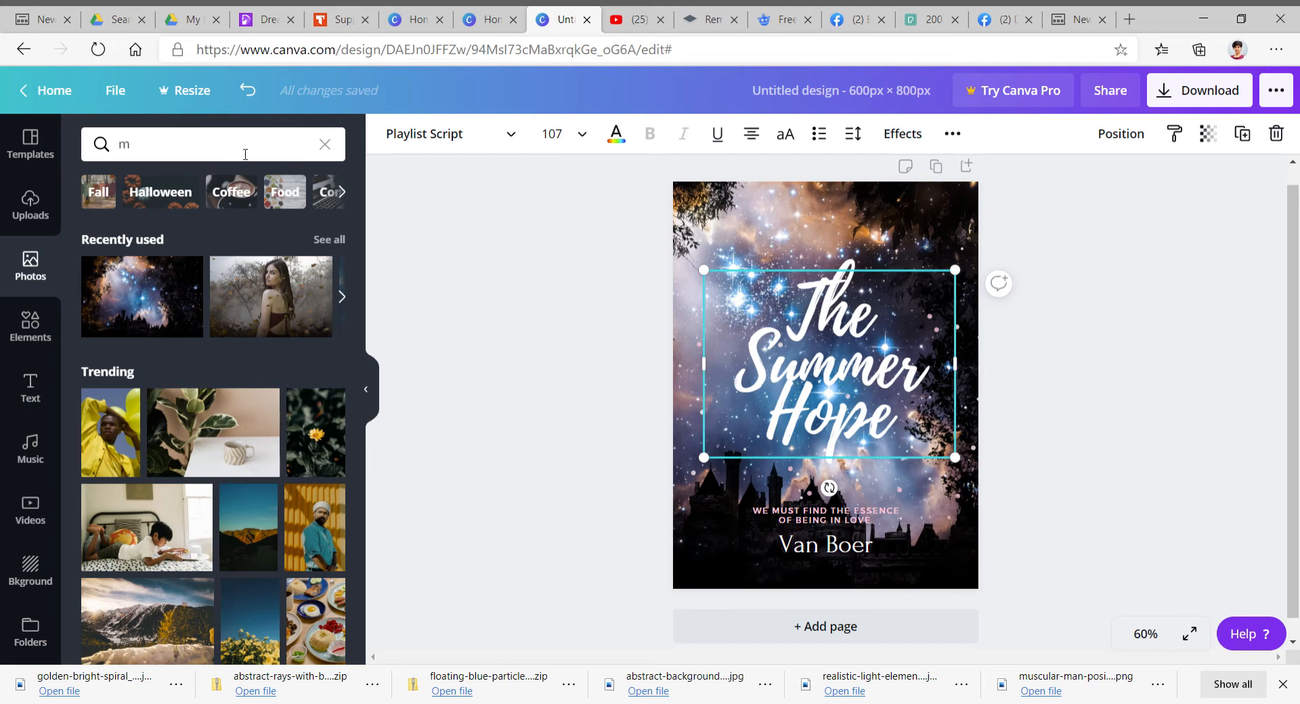
text(ysterious woman)
key(Return)
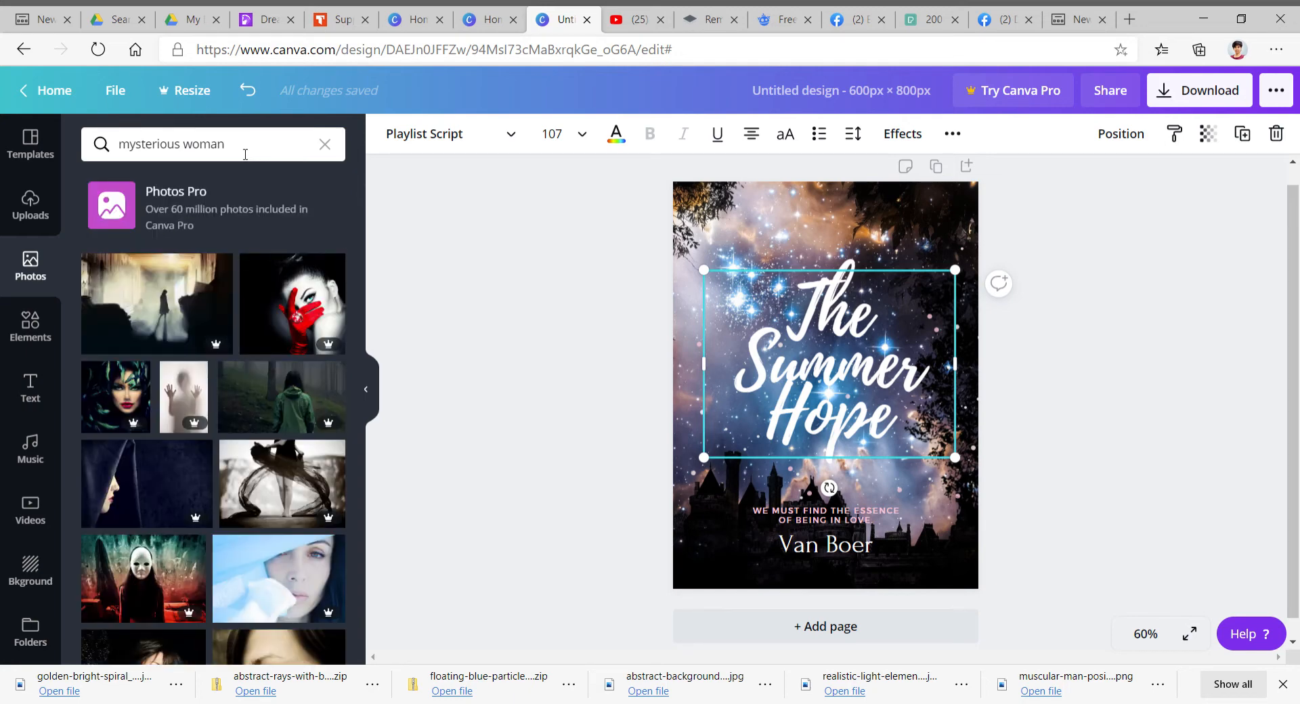
- Scroll through the mysterious woman photo results
scroll(236, 339, down, 6)
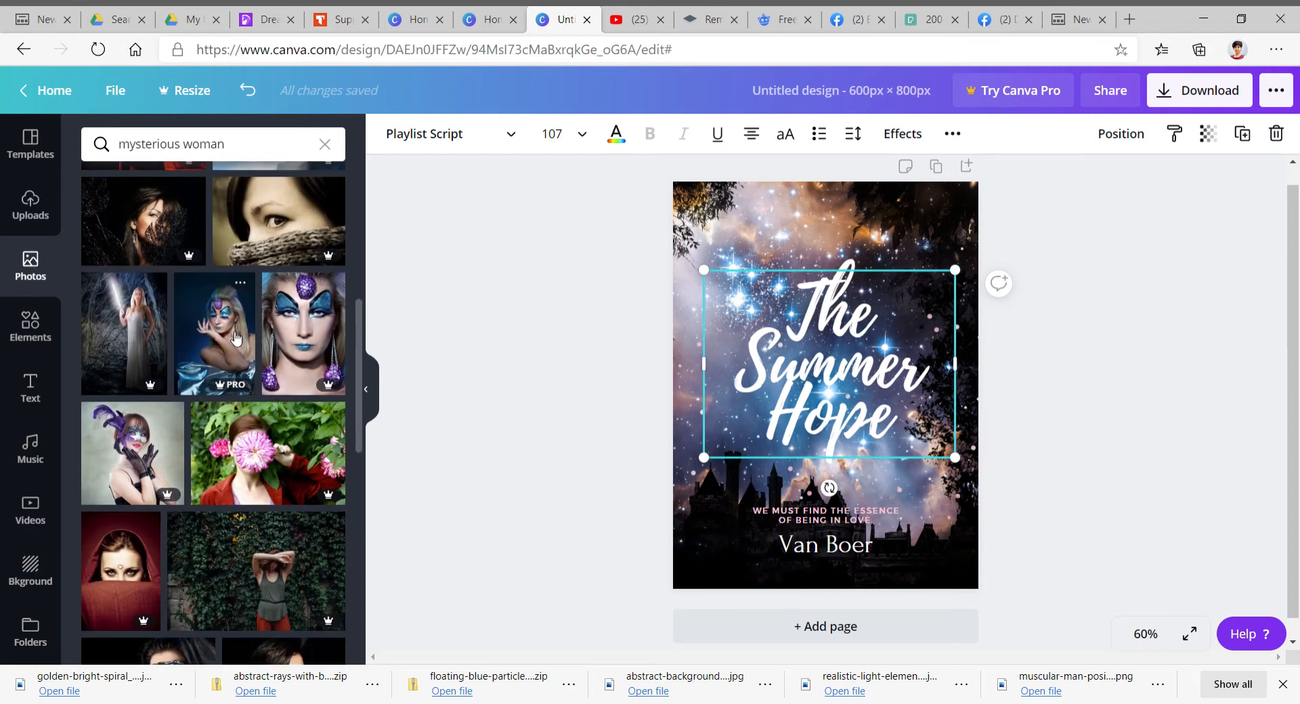
scroll(236, 338, down, 10)
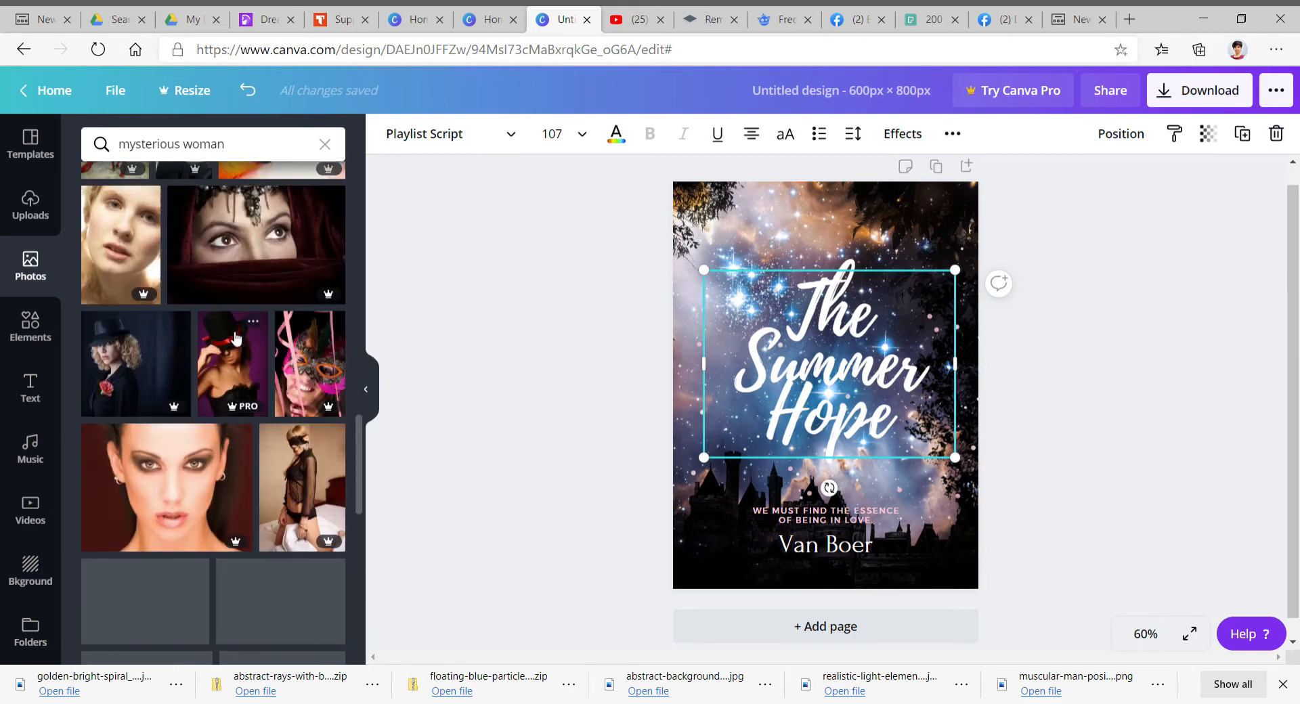
scroll(236, 339, down, 10)
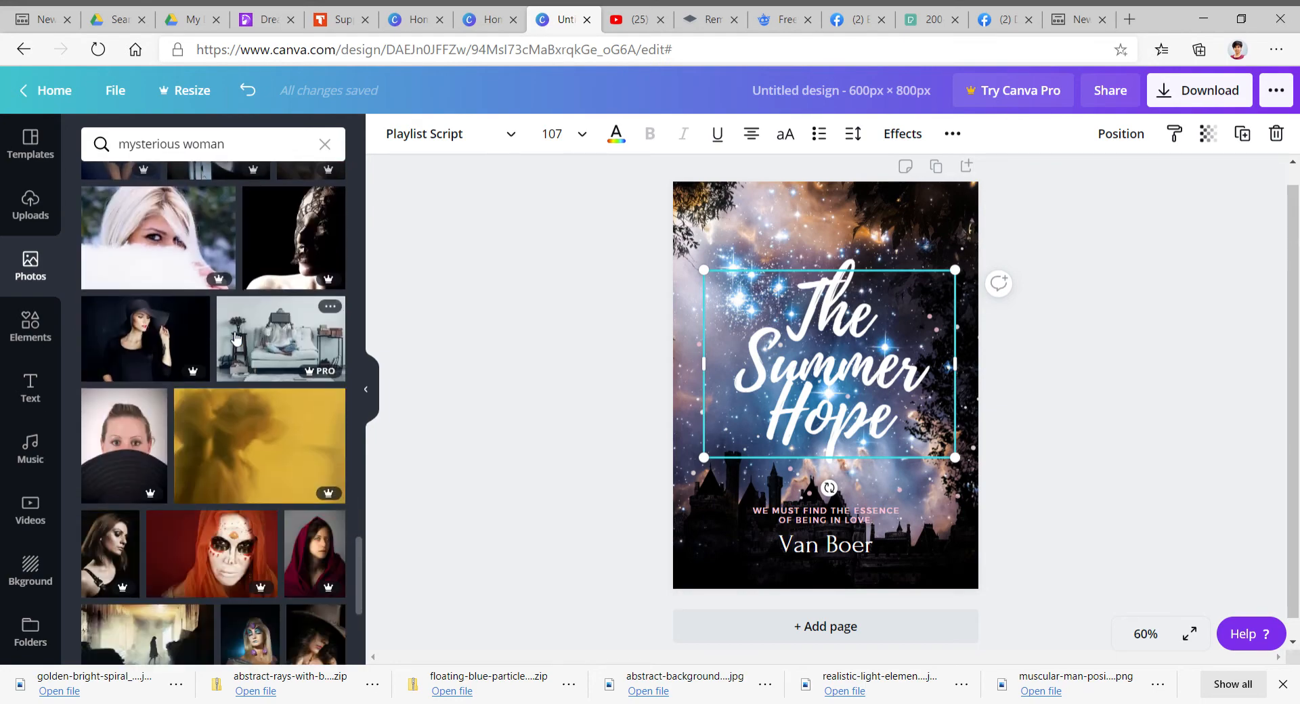
scroll(236, 338, down, 8)
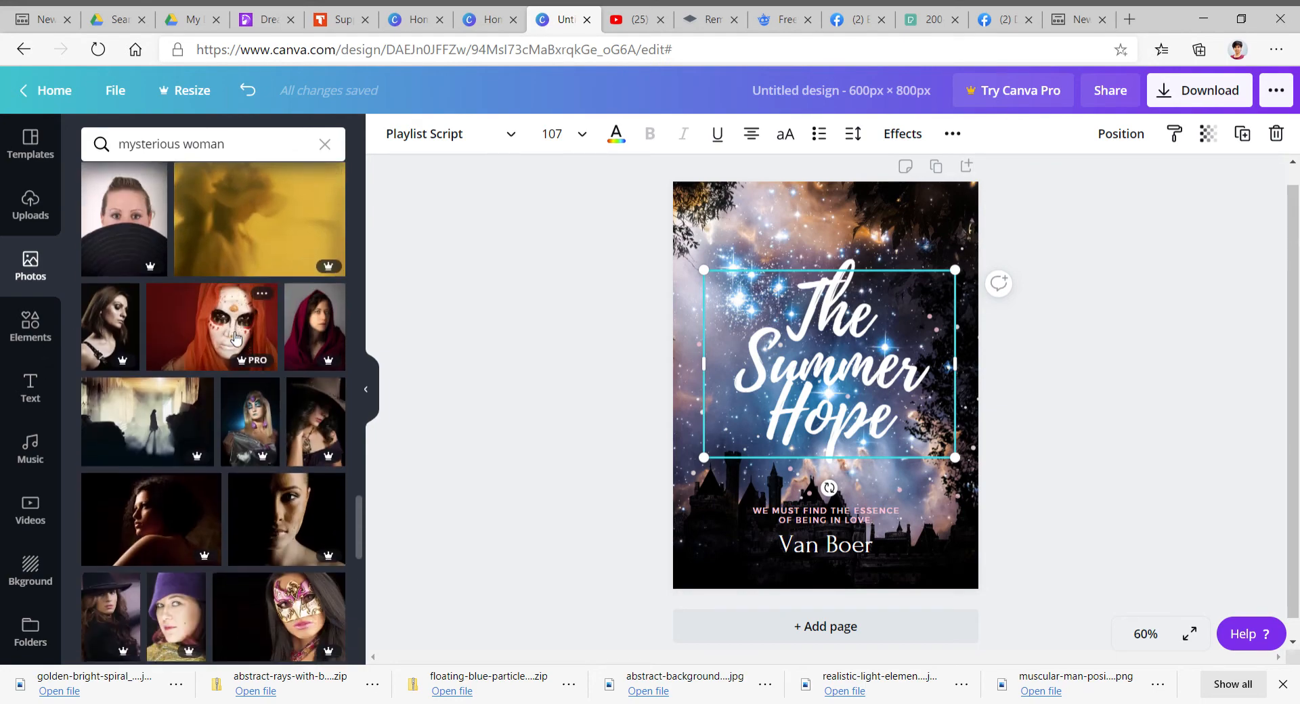
scroll(235, 339, down, 6)
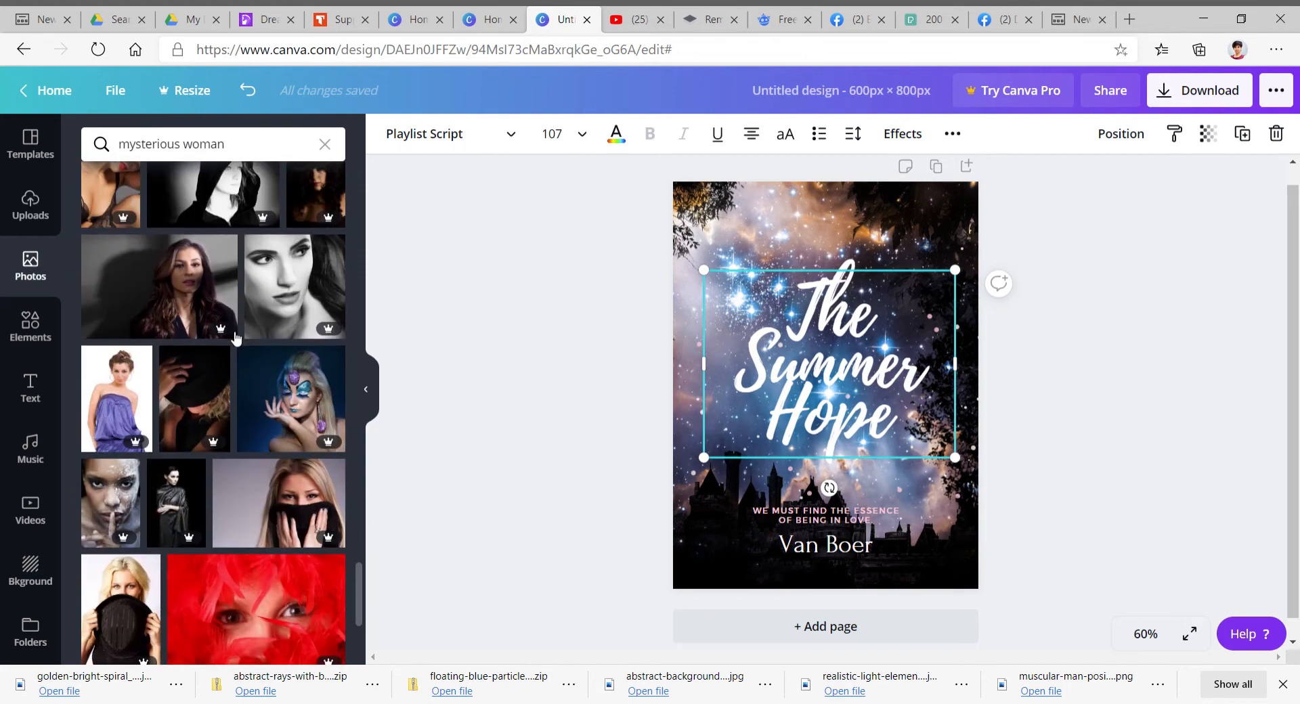
scroll(236, 338, down, 1)
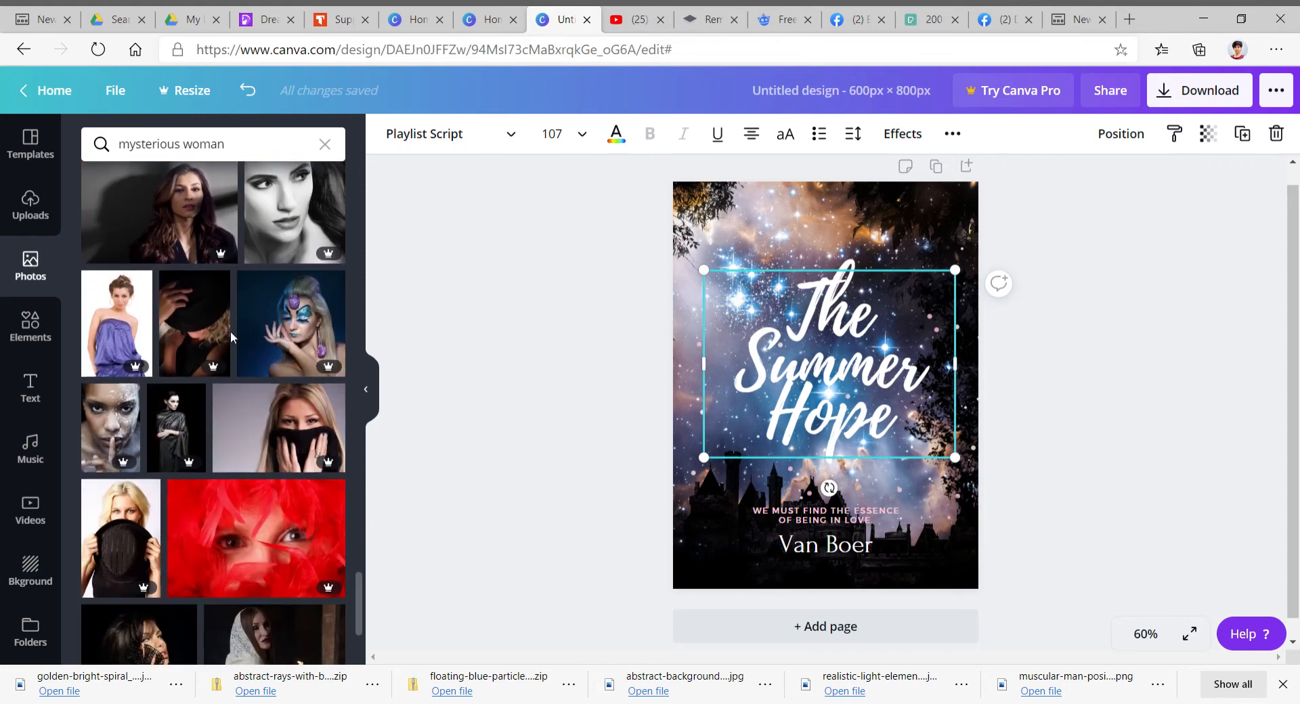
scroll(230, 331, down, 10)
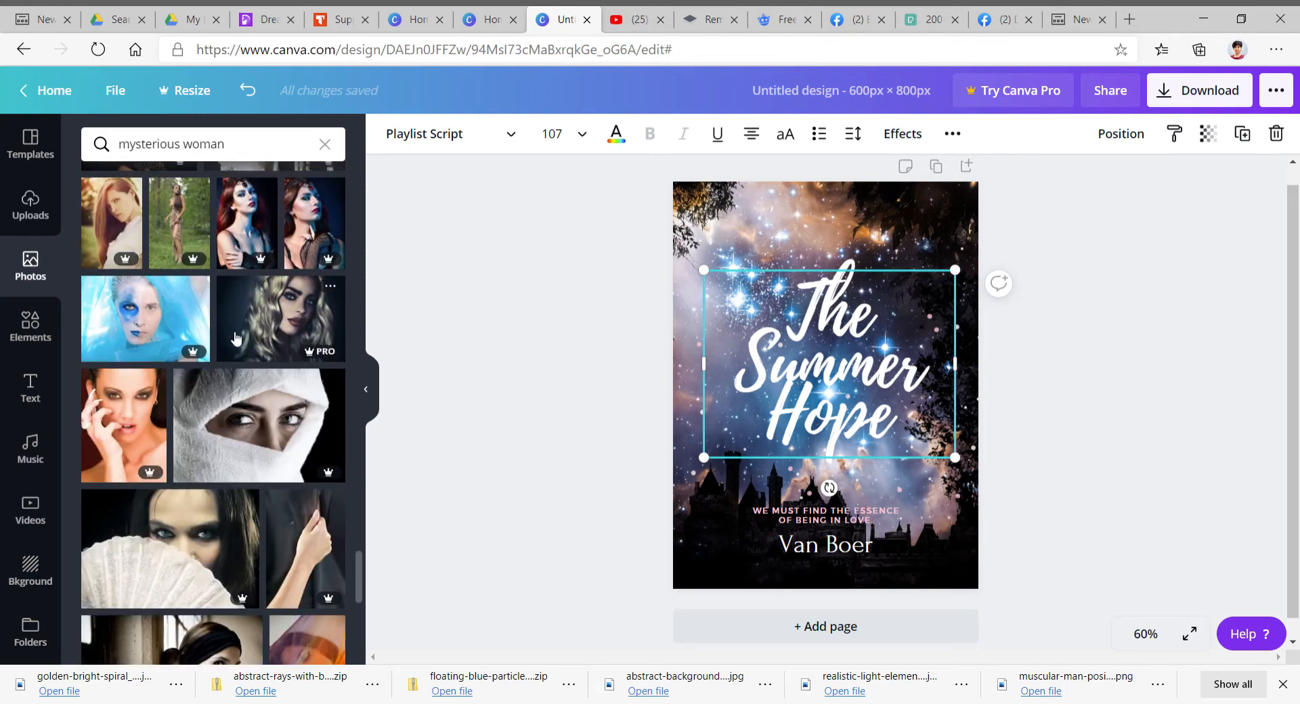
scroll(236, 338, down, 5)
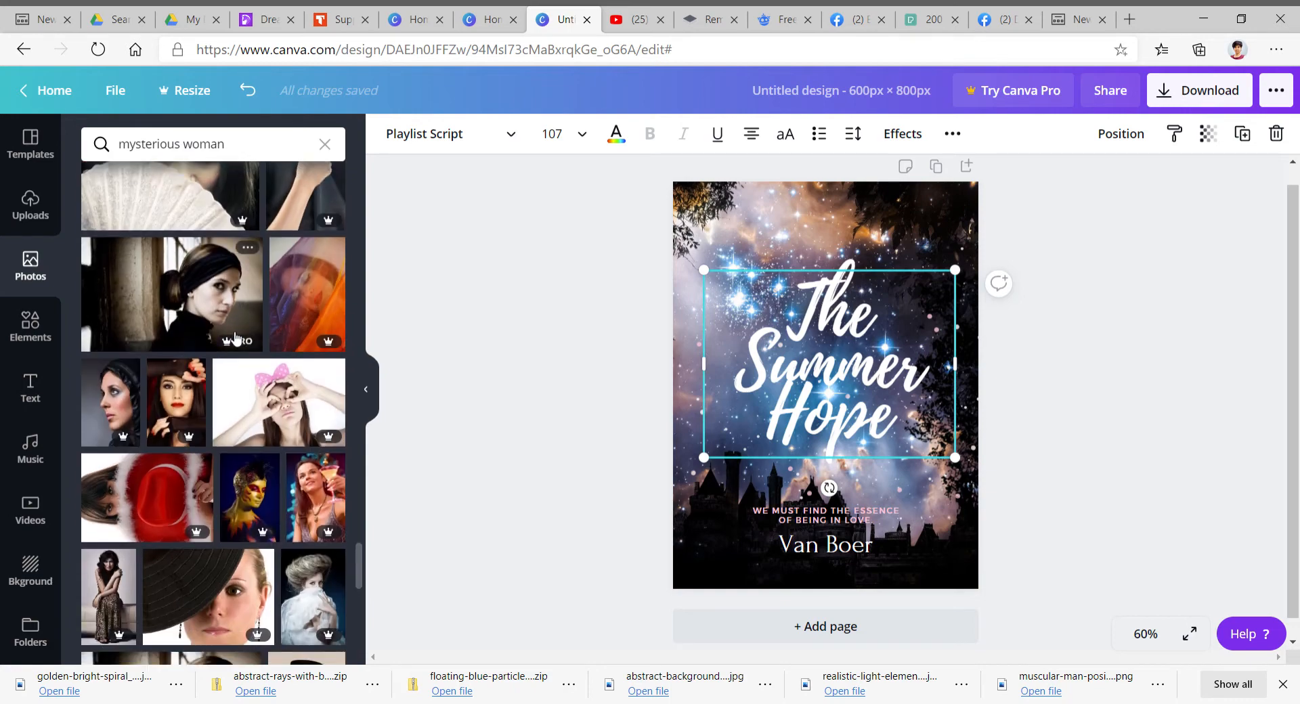
scroll(235, 338, down, 4)
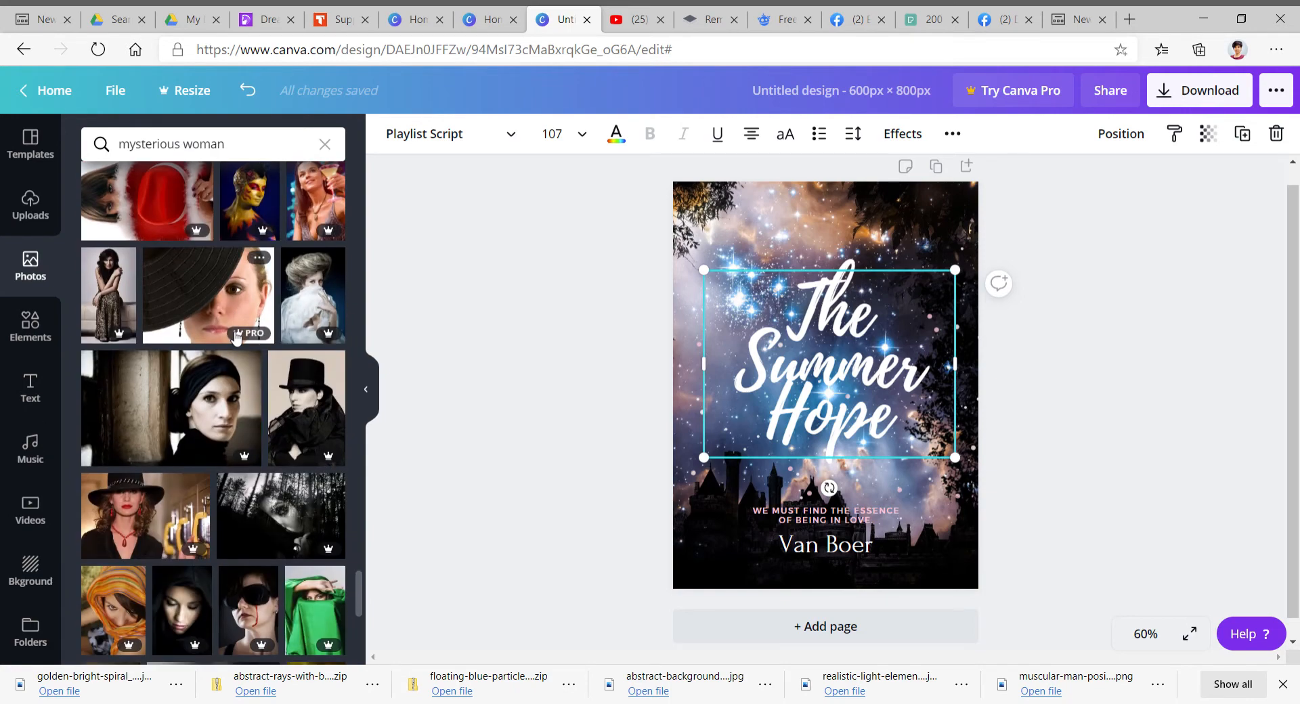
- Search the photo library for couple
click(325, 144)
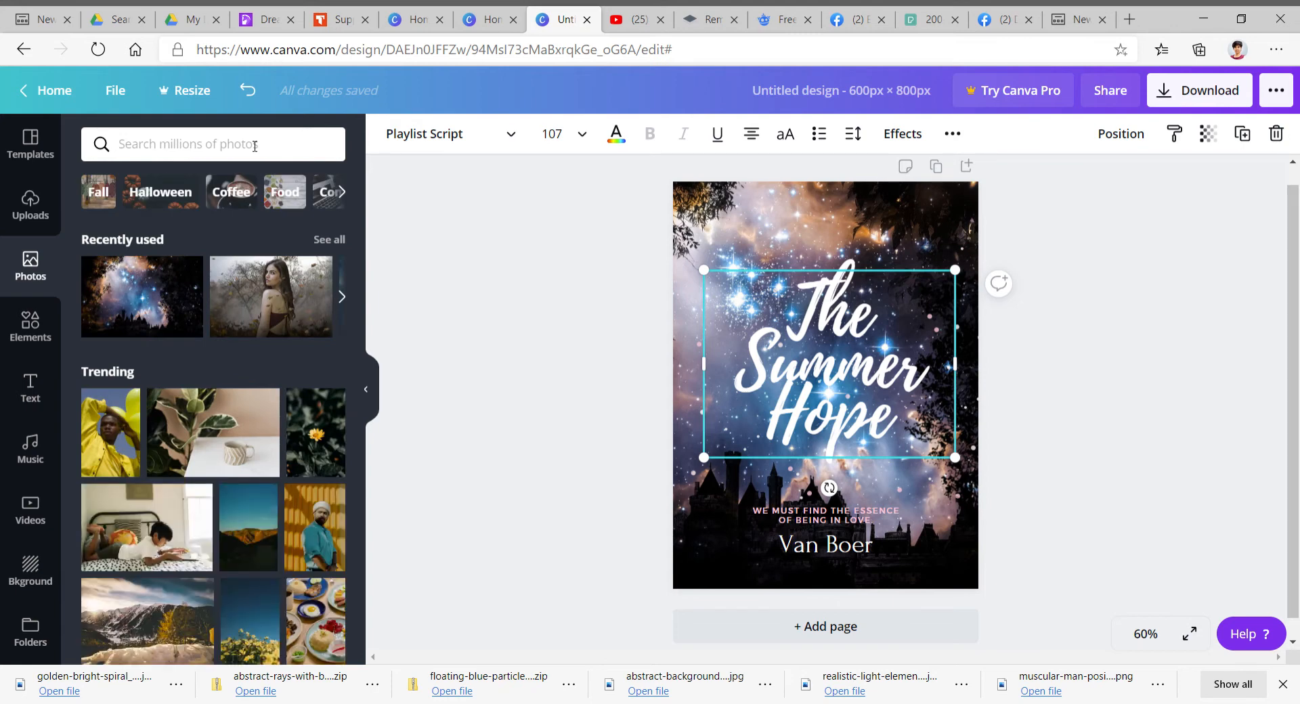
text(co)
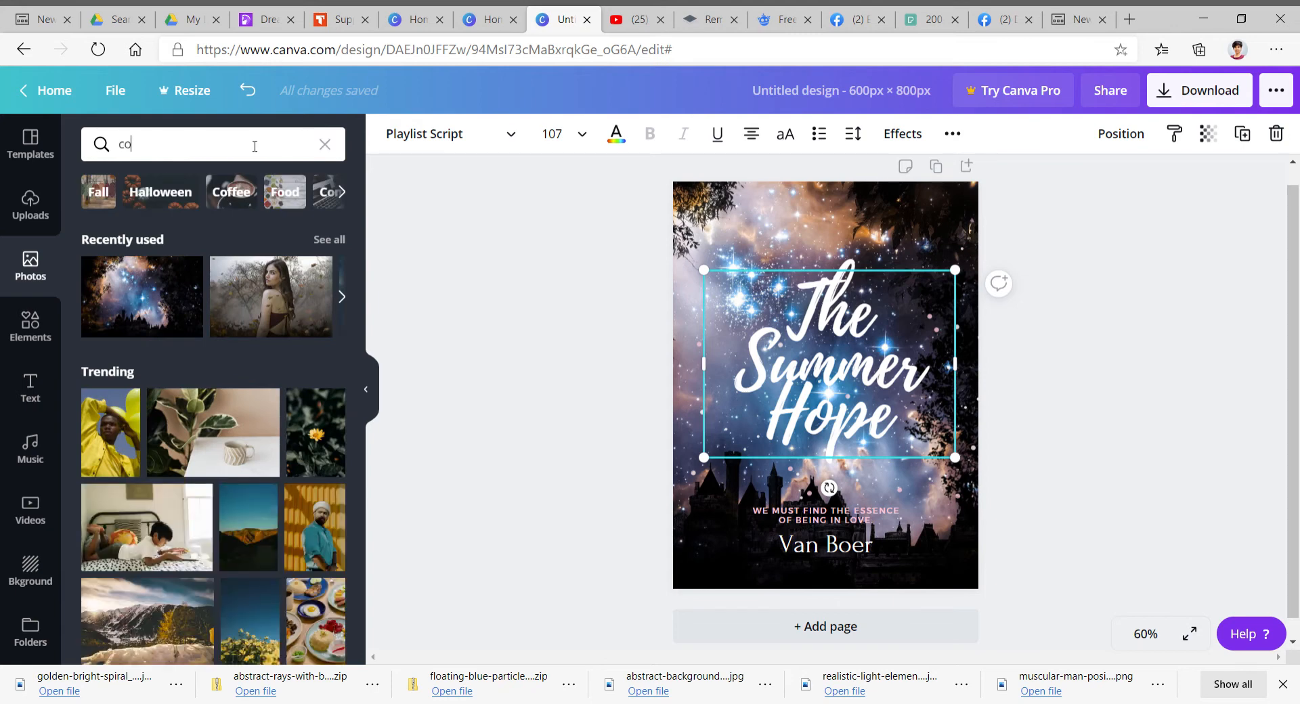
text(uple)
key(Return)
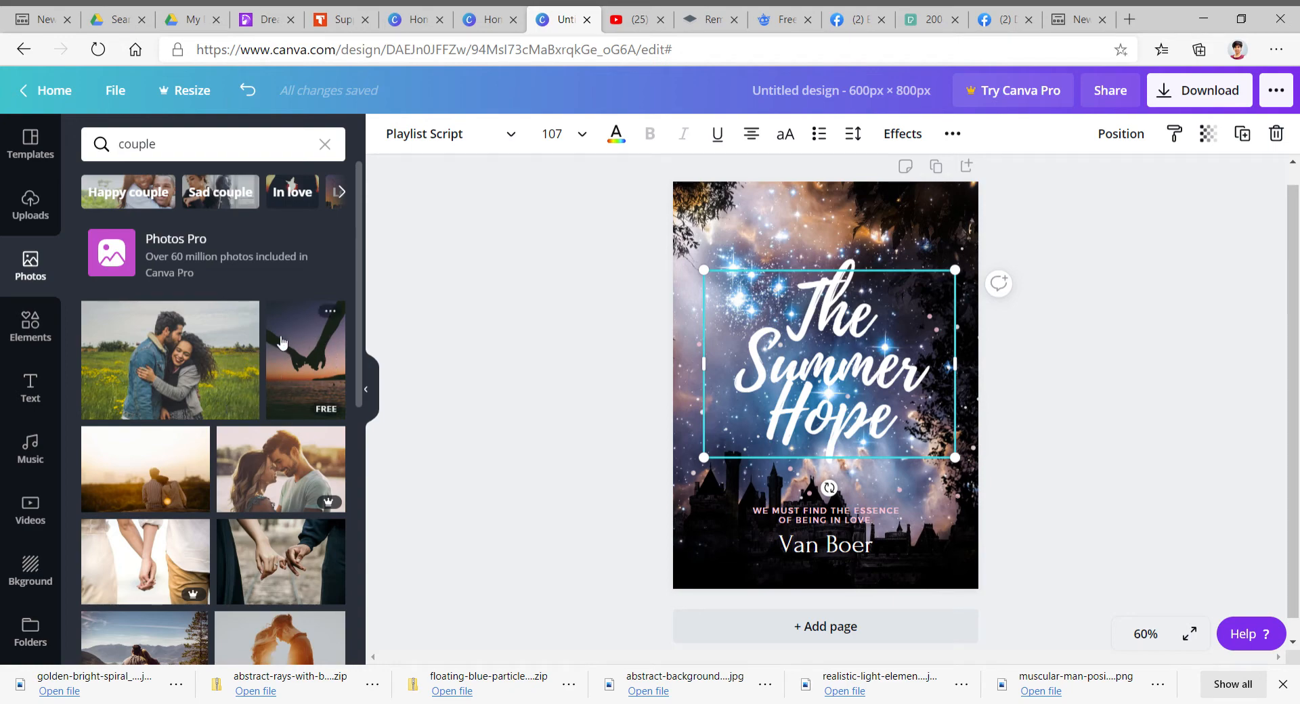
- Browse the couple photo results, then clear the photo search field
scroll(233, 391, down, 5)
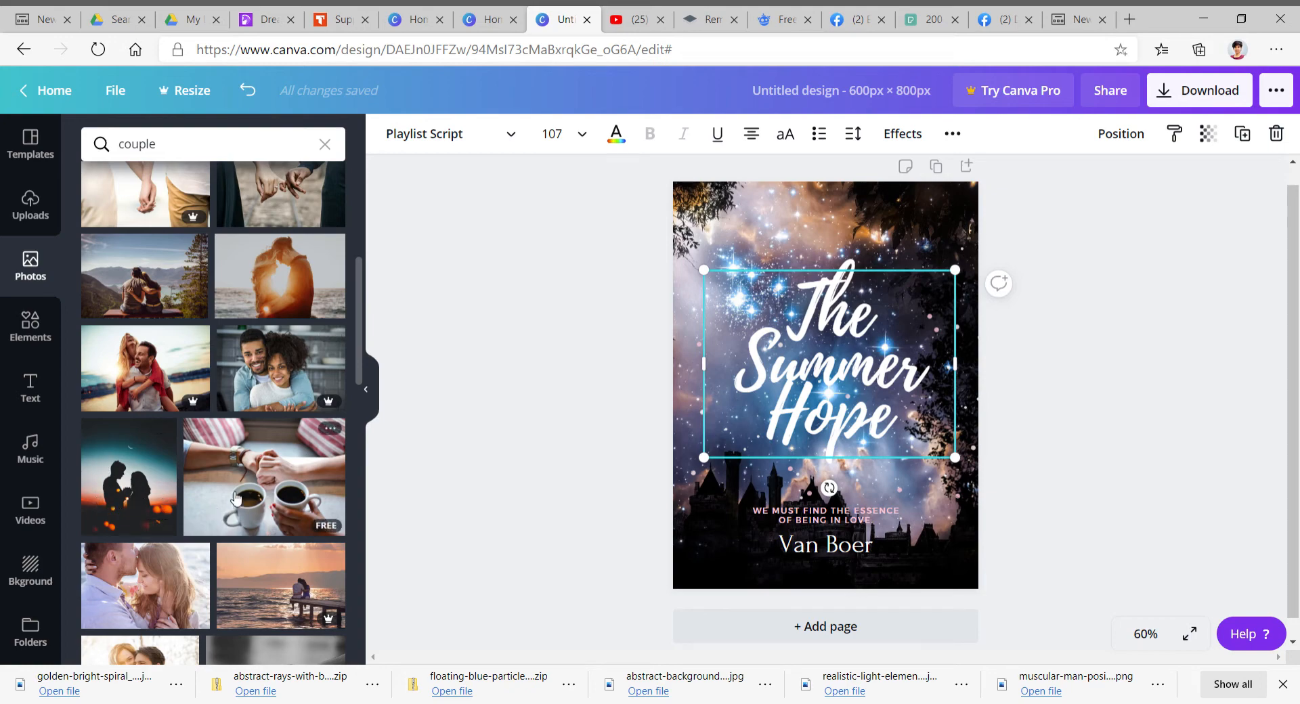
scroll(203, 467, down, 8)
scroll(230, 440, down, 5)
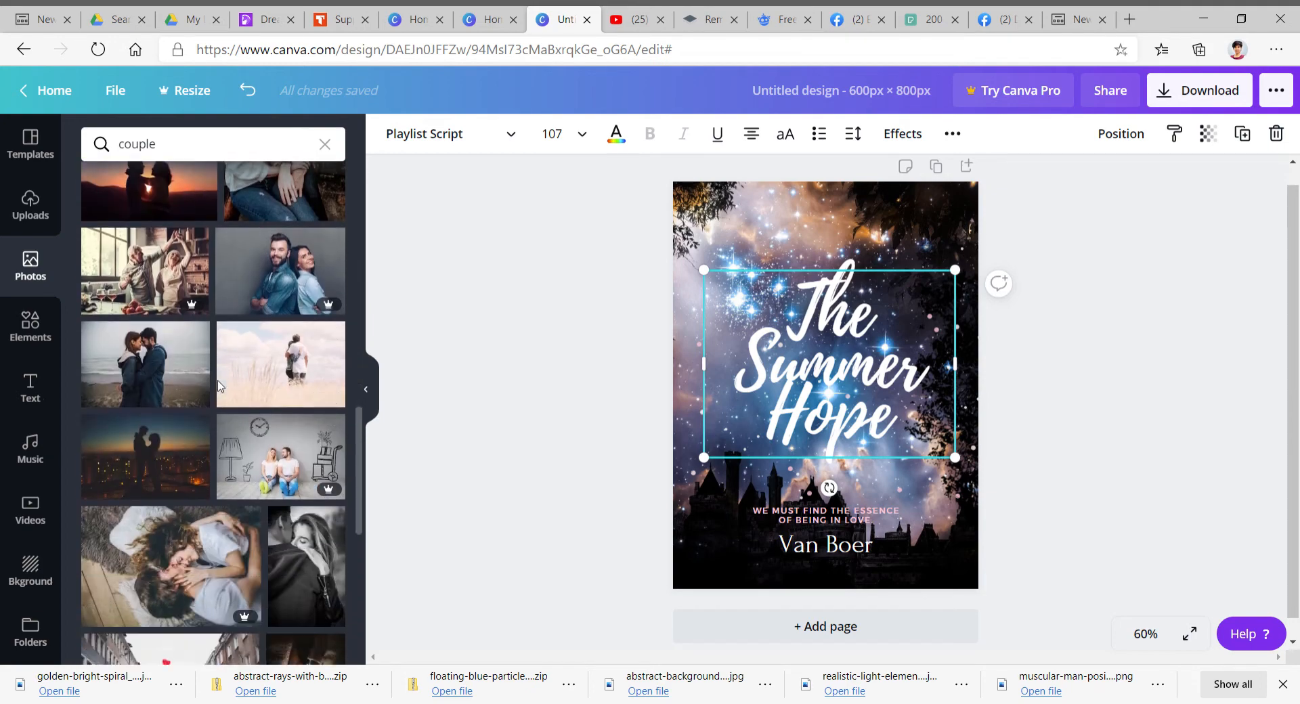
scroll(218, 335, down, 3)
scroll(219, 342, down, 10)
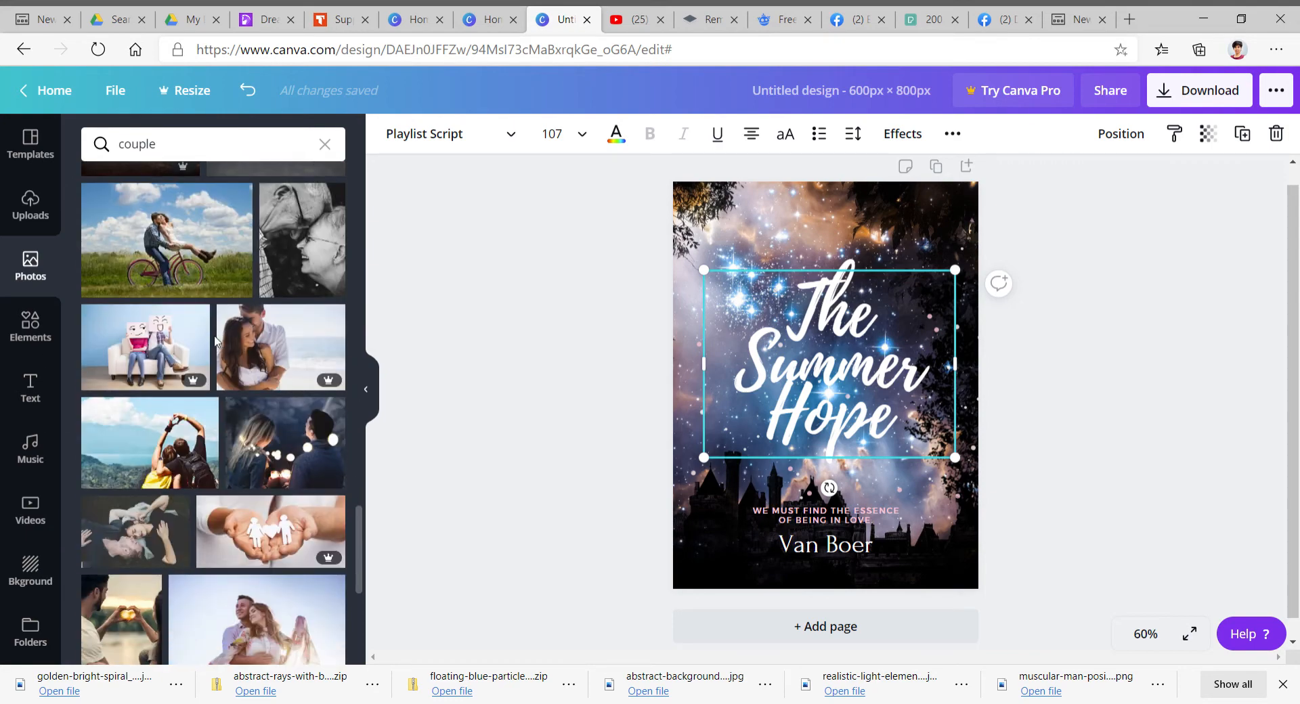
scroll(215, 341, down, 3)
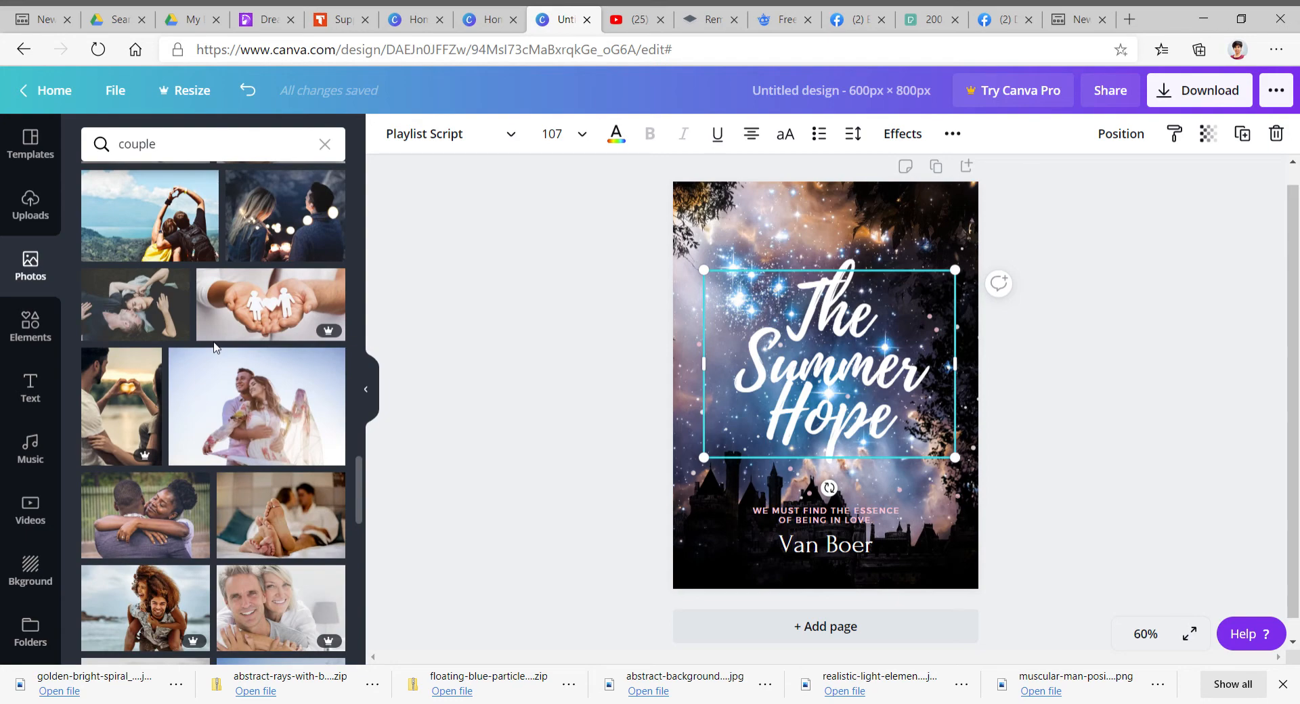
scroll(214, 346, down, 5)
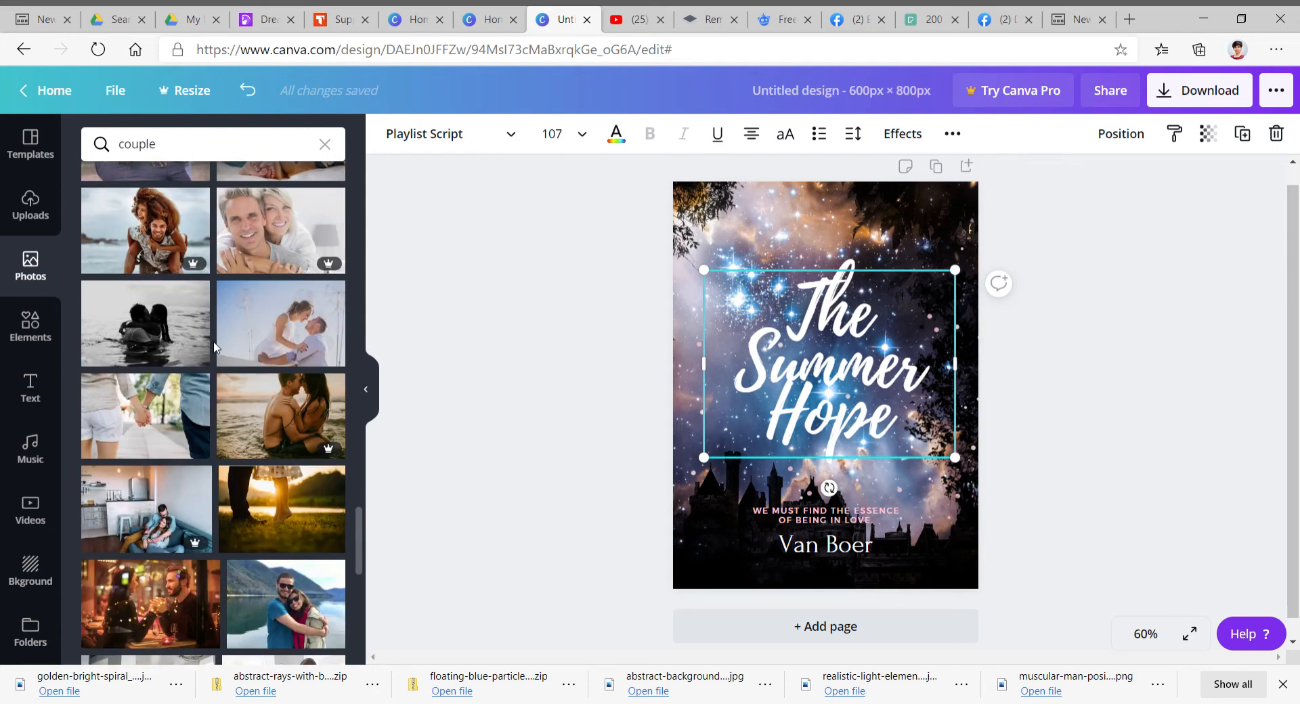
scroll(214, 345, down, 3)
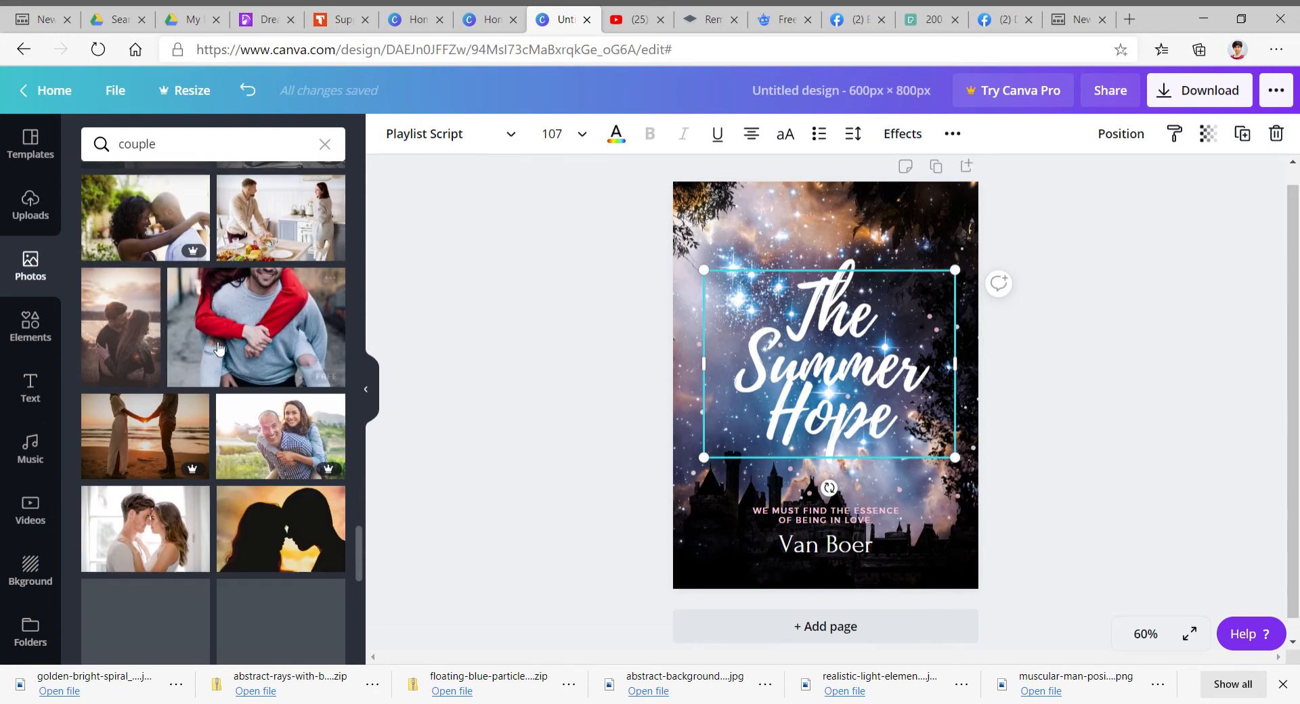
scroll(213, 341, up, 10)
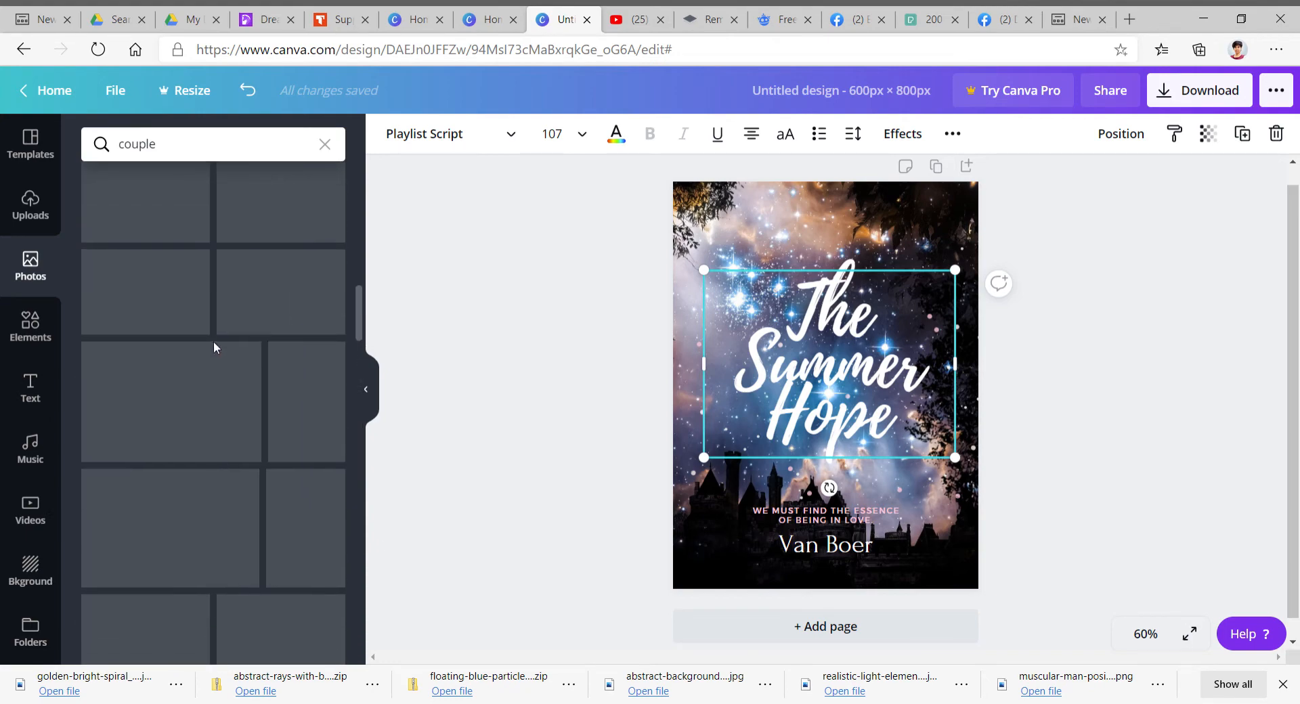
click(243, 147)
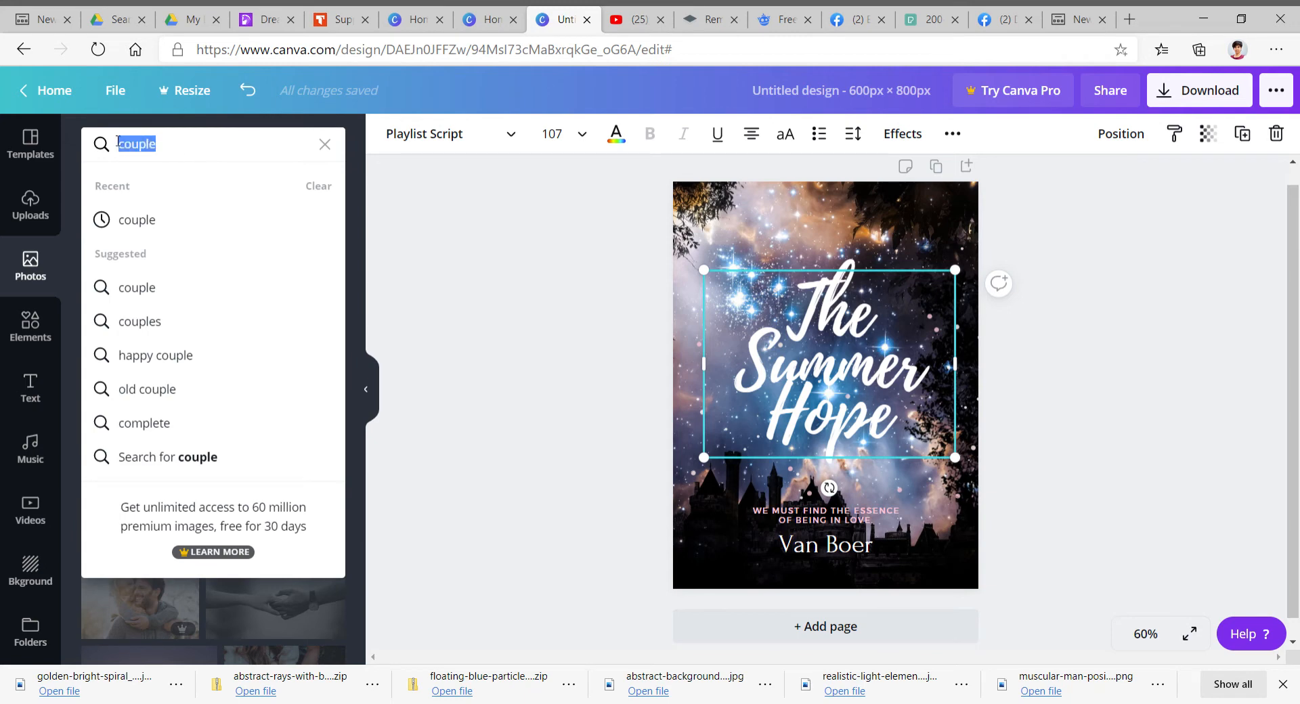
key(BackSpace)
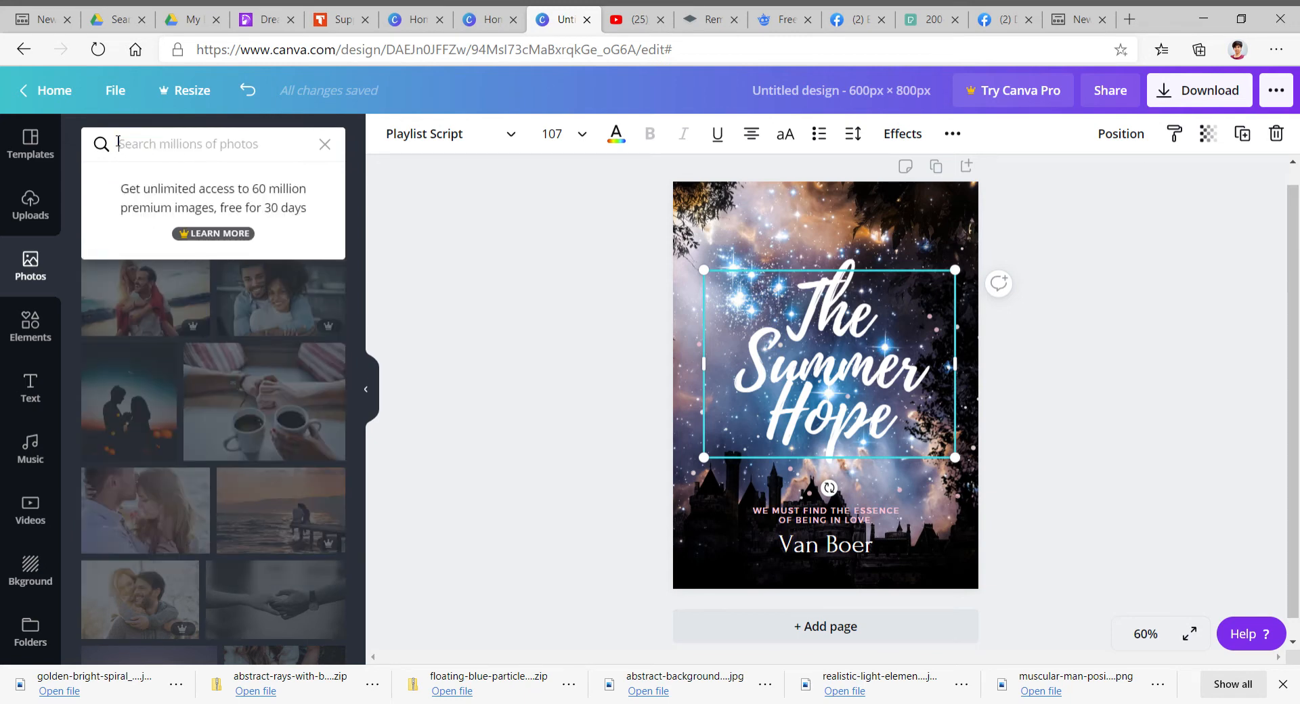
- Search the photo library for wolf
text(wolf)
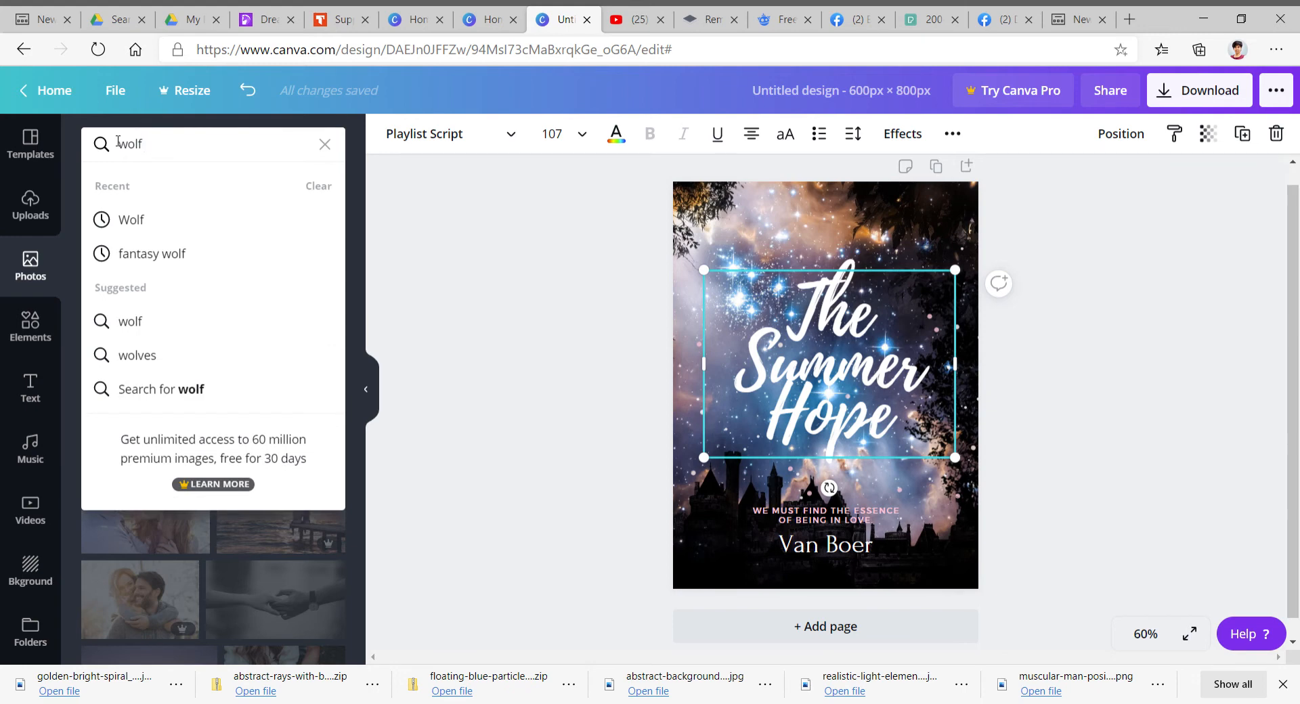
key(Return)
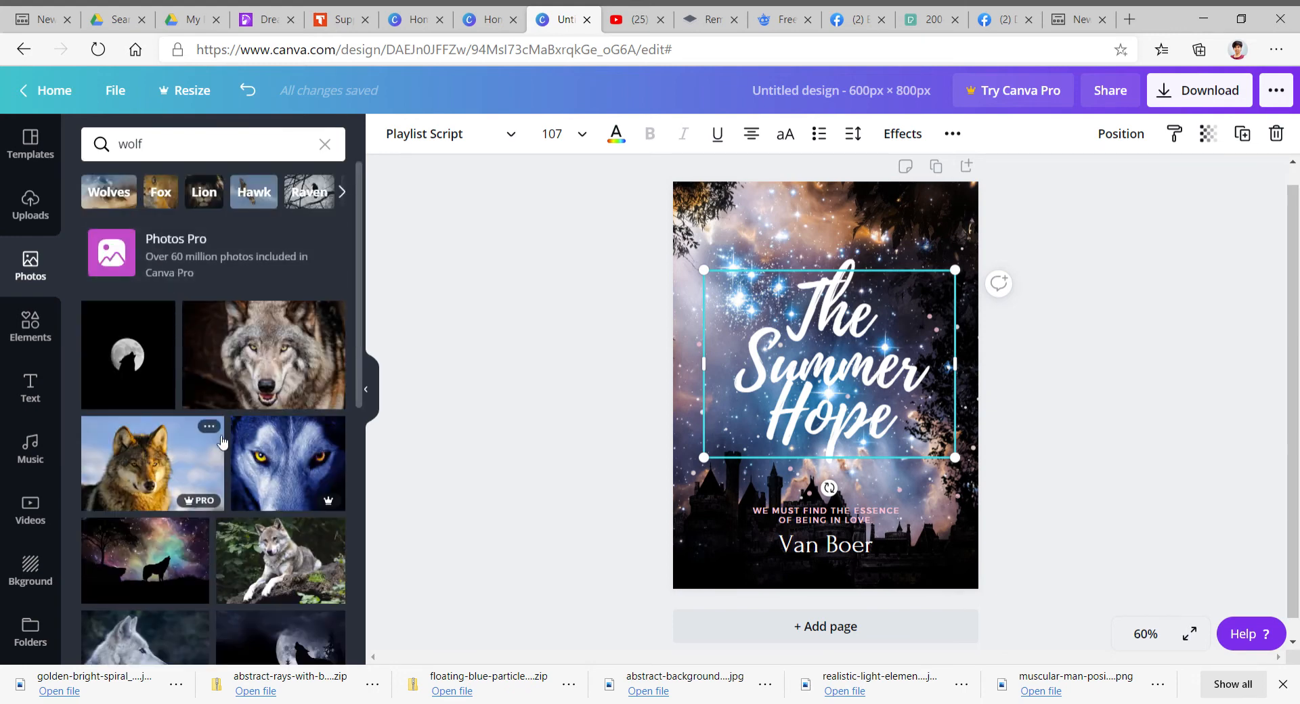
- Scroll through the wolf photo results
scroll(222, 442, down, 5)
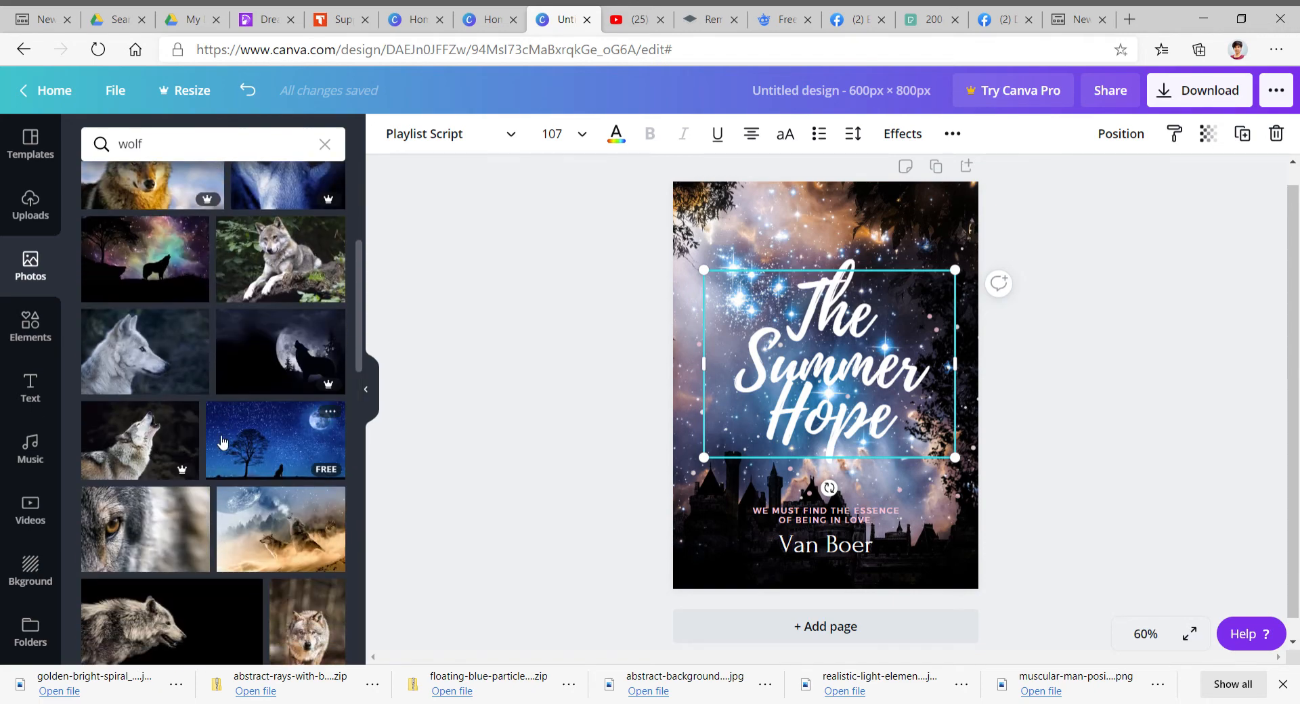
scroll(223, 442, down, 5)
scroll(222, 442, down, 2)
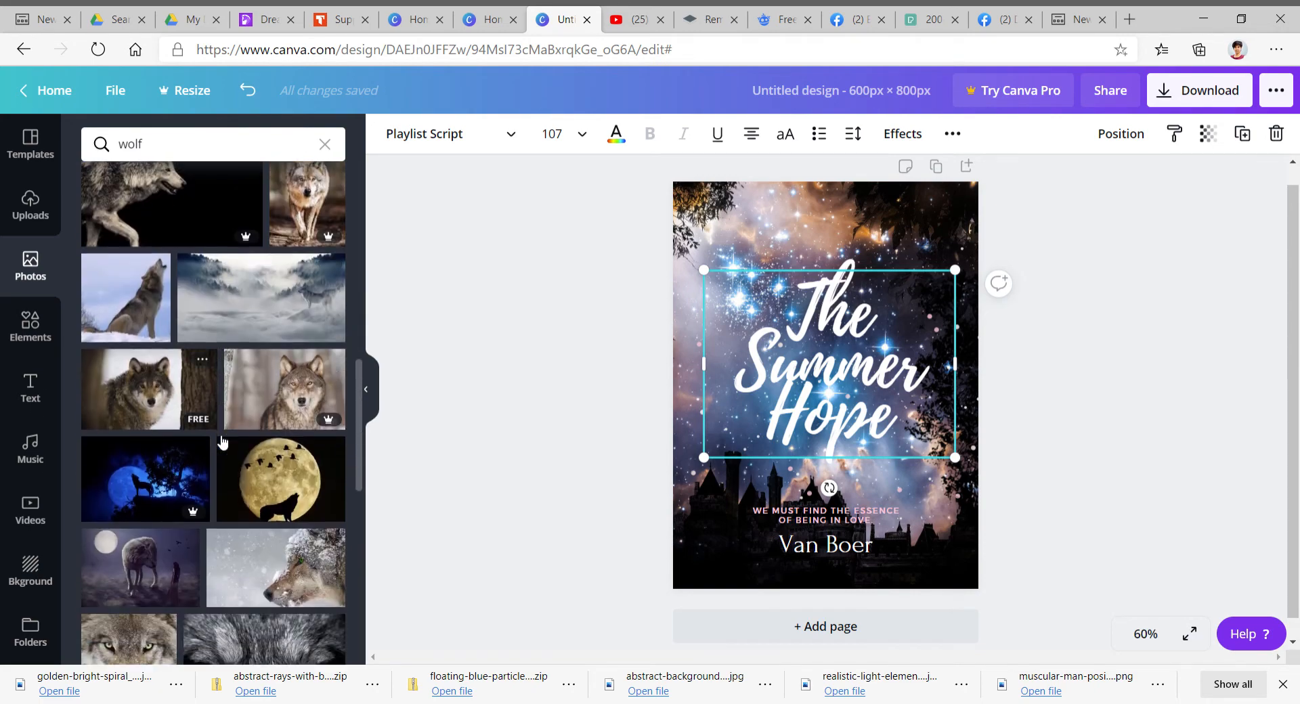
scroll(223, 442, down, 3)
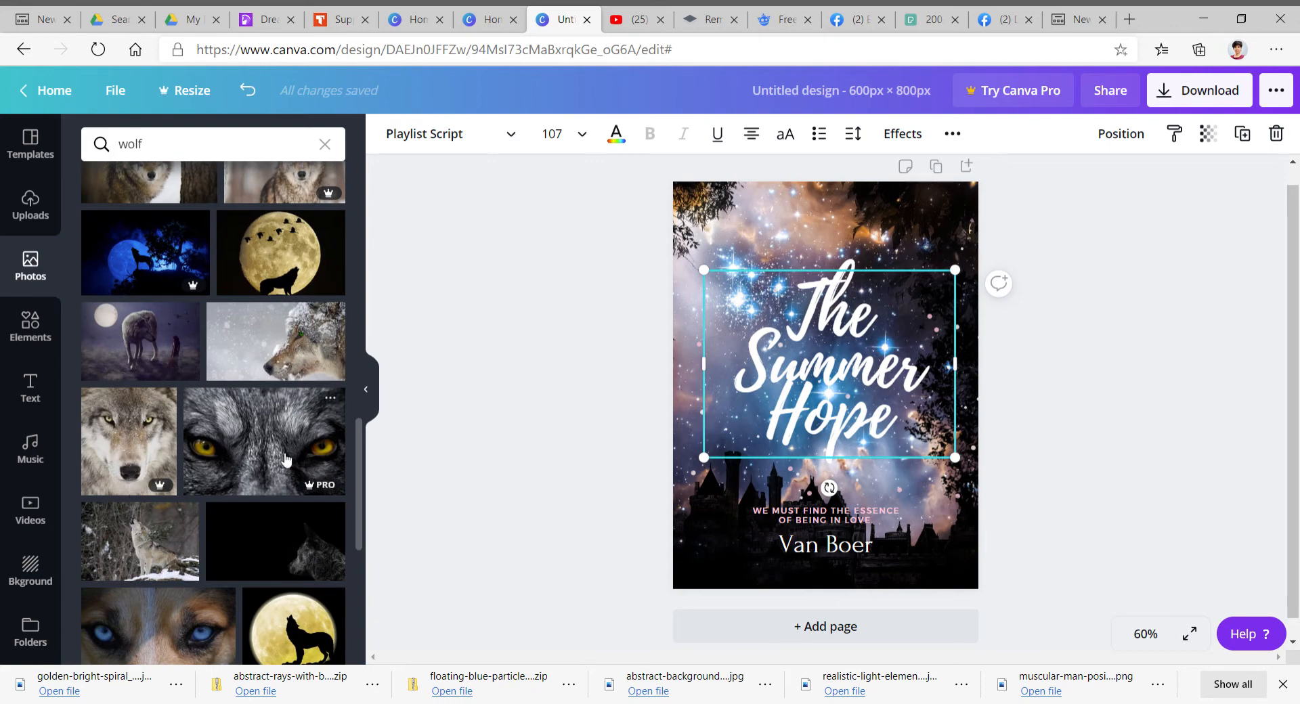
scroll(234, 493, down, 3)
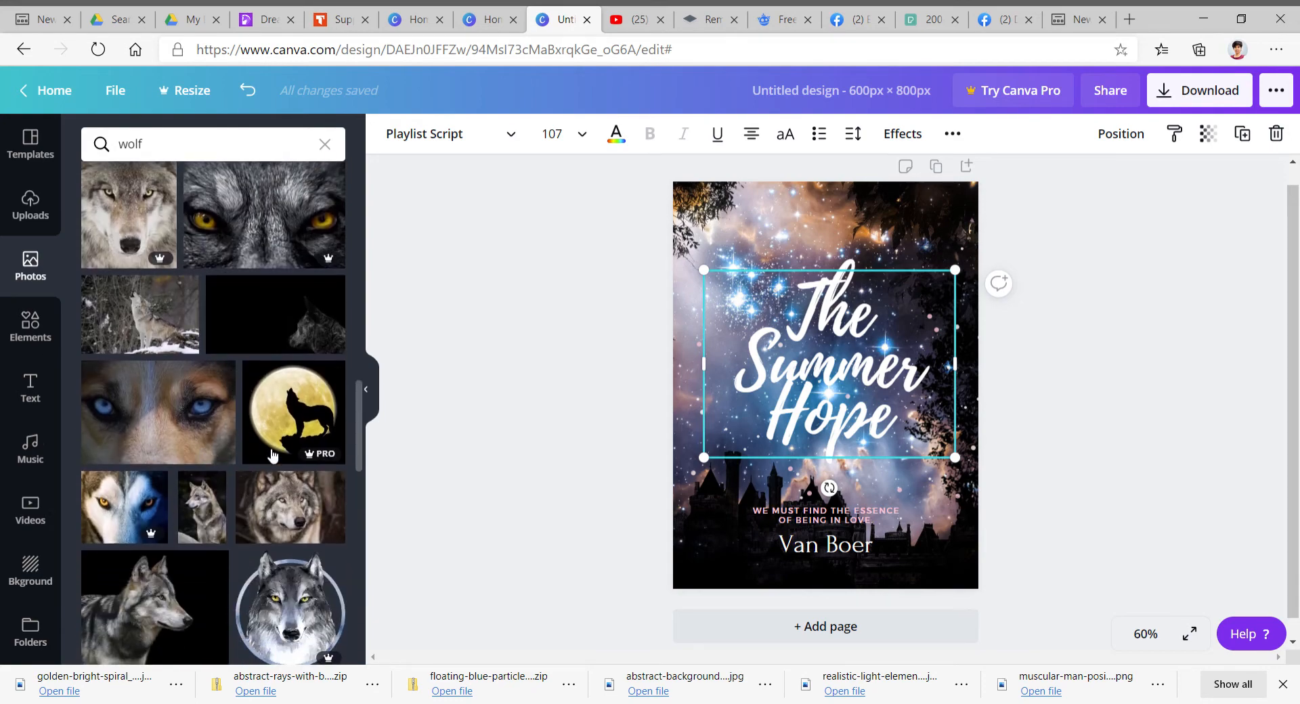
scroll(210, 528, down, 5)
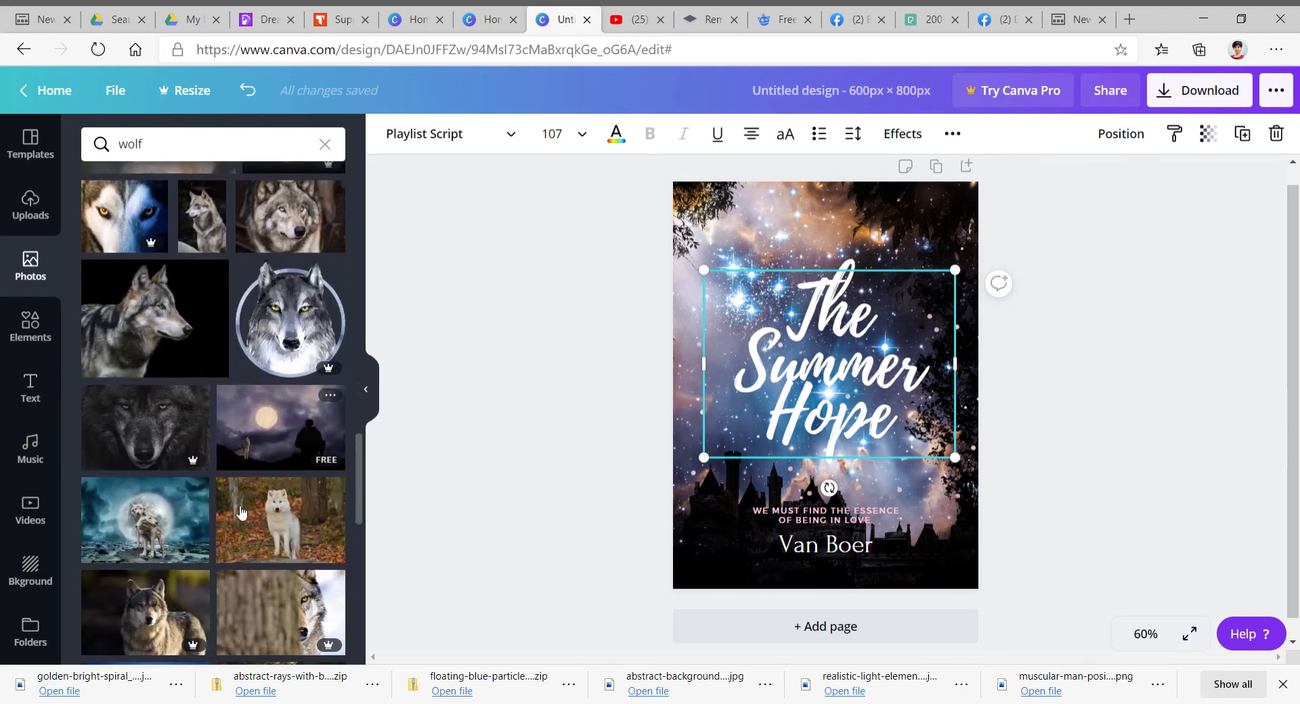
scroll(247, 513, down, 1)
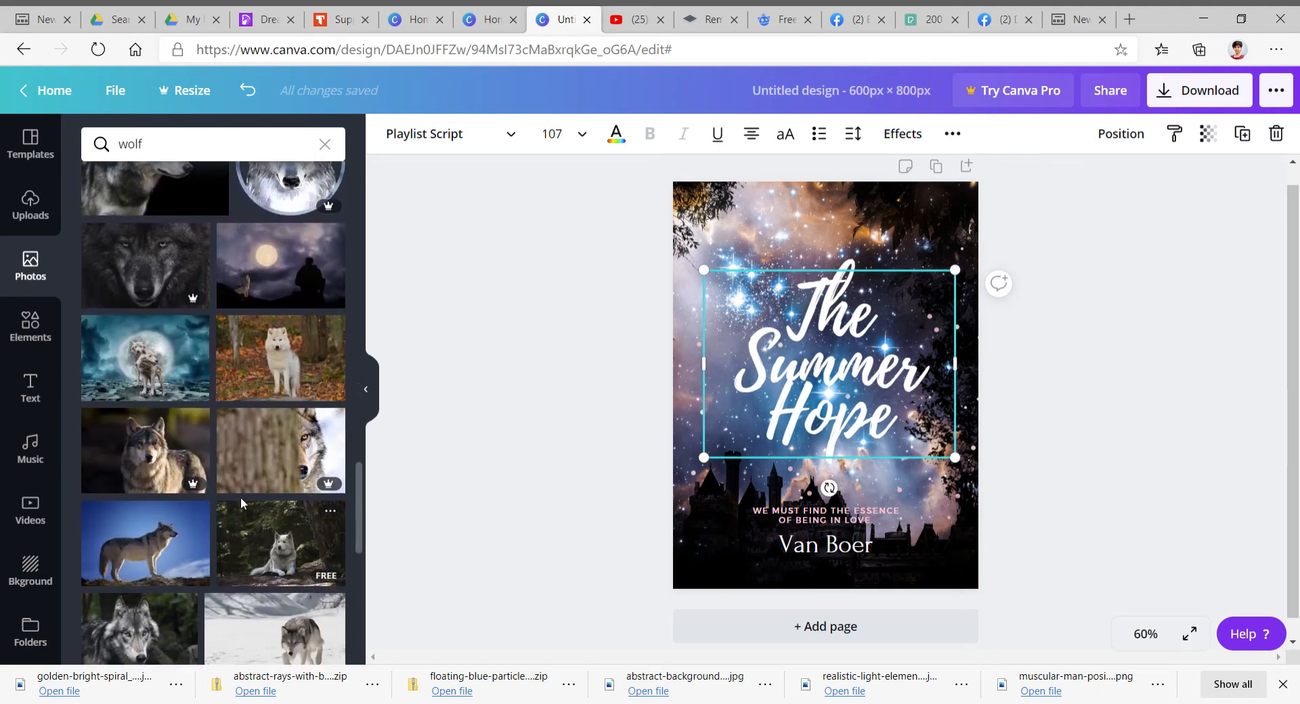
scroll(241, 502, down, 8)
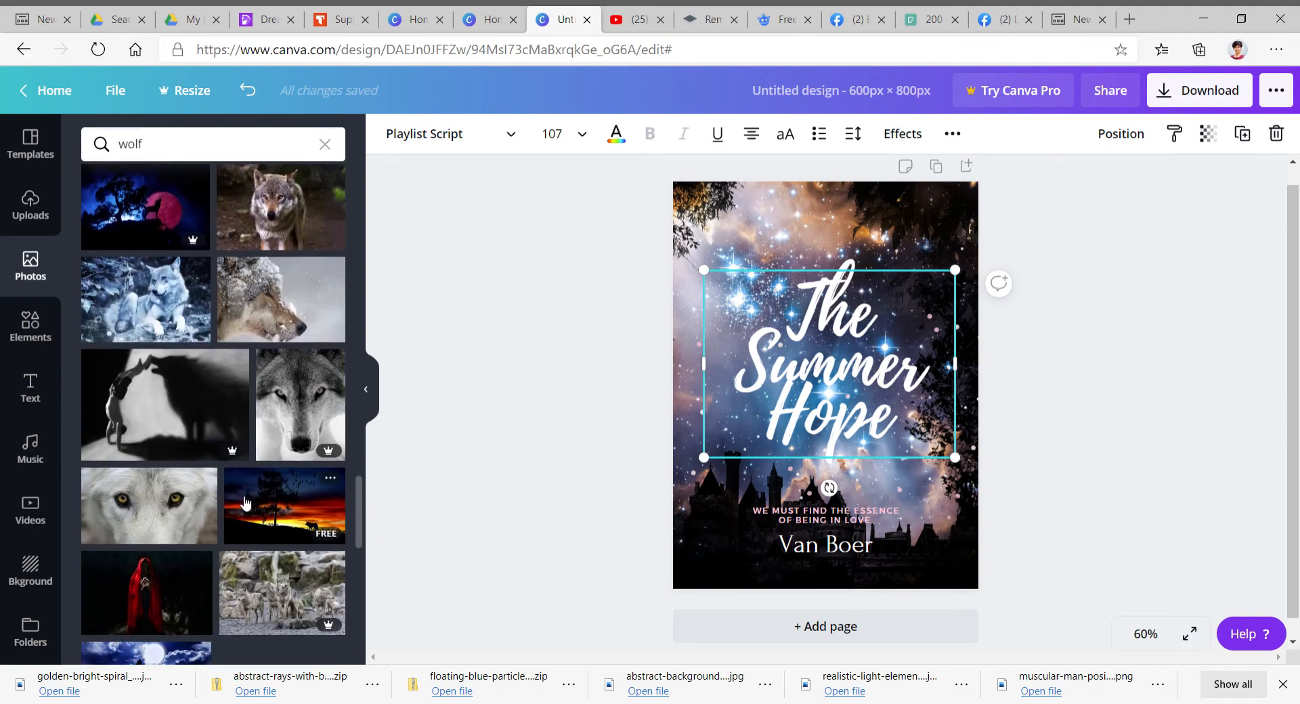
scroll(245, 503, down, 8)
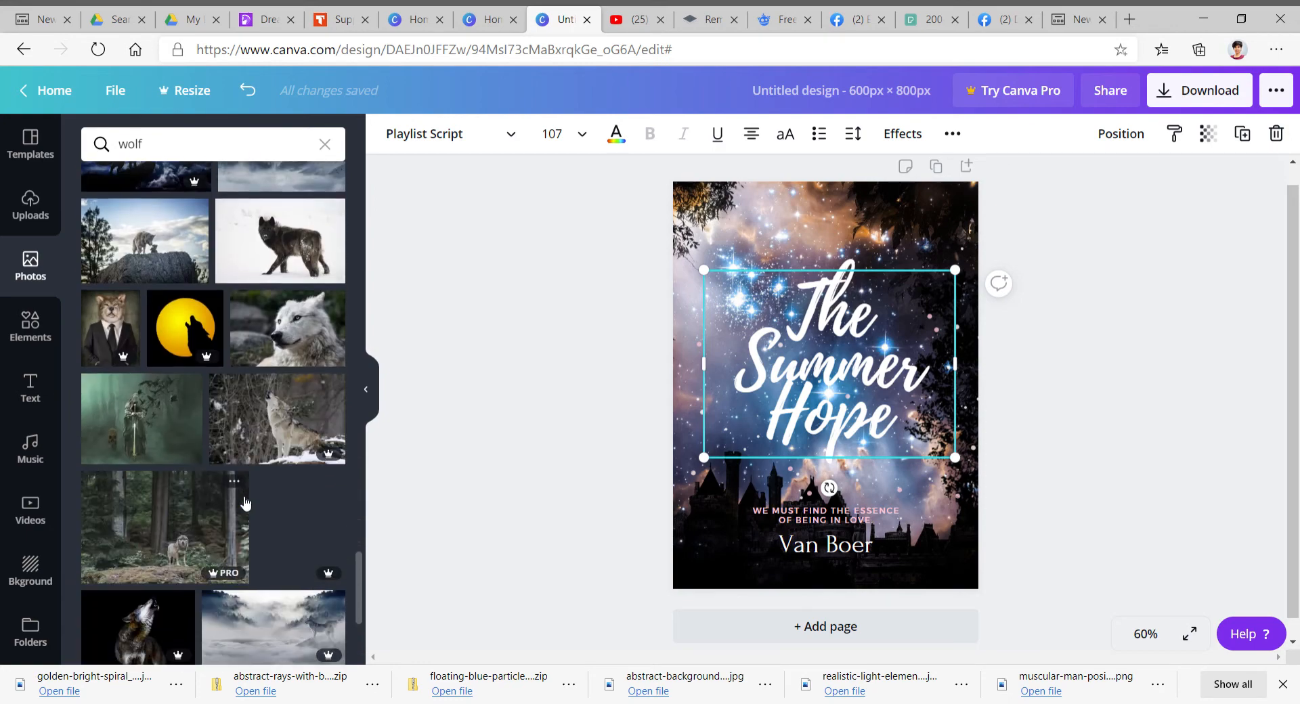
scroll(244, 502, down, 8)
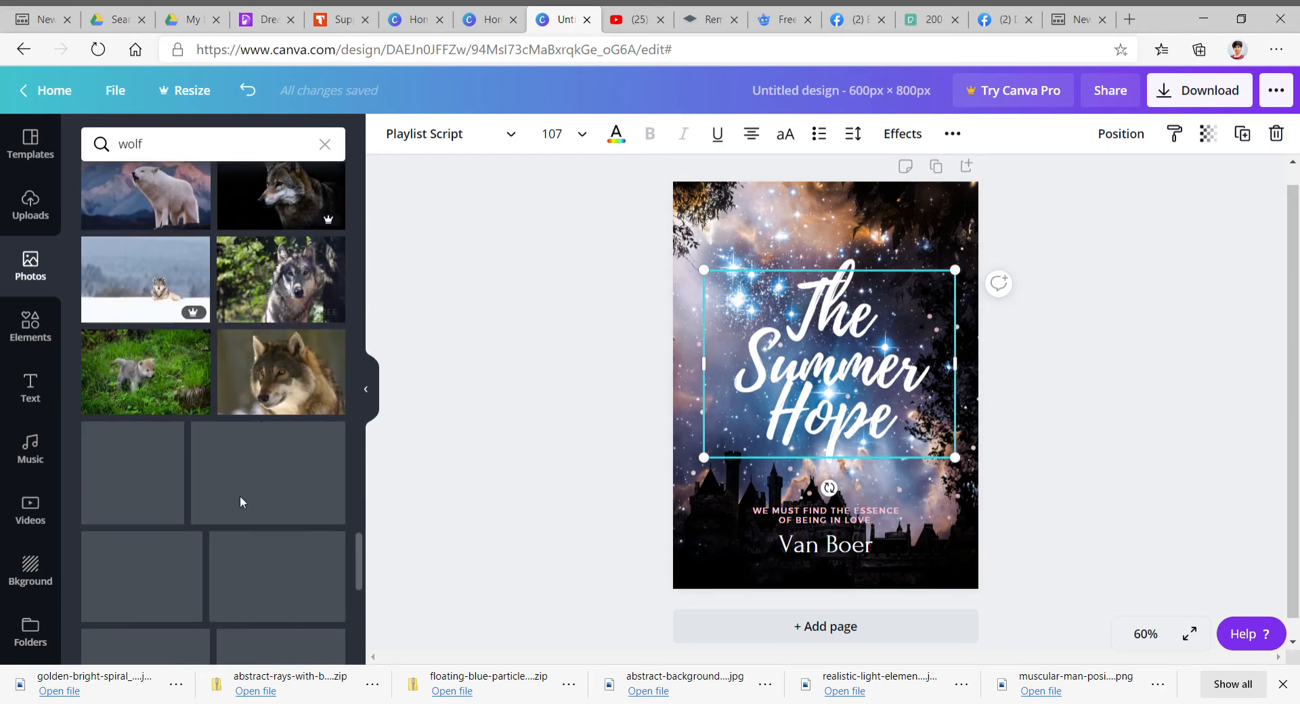
- Search the photo library for princess
click(325, 144)
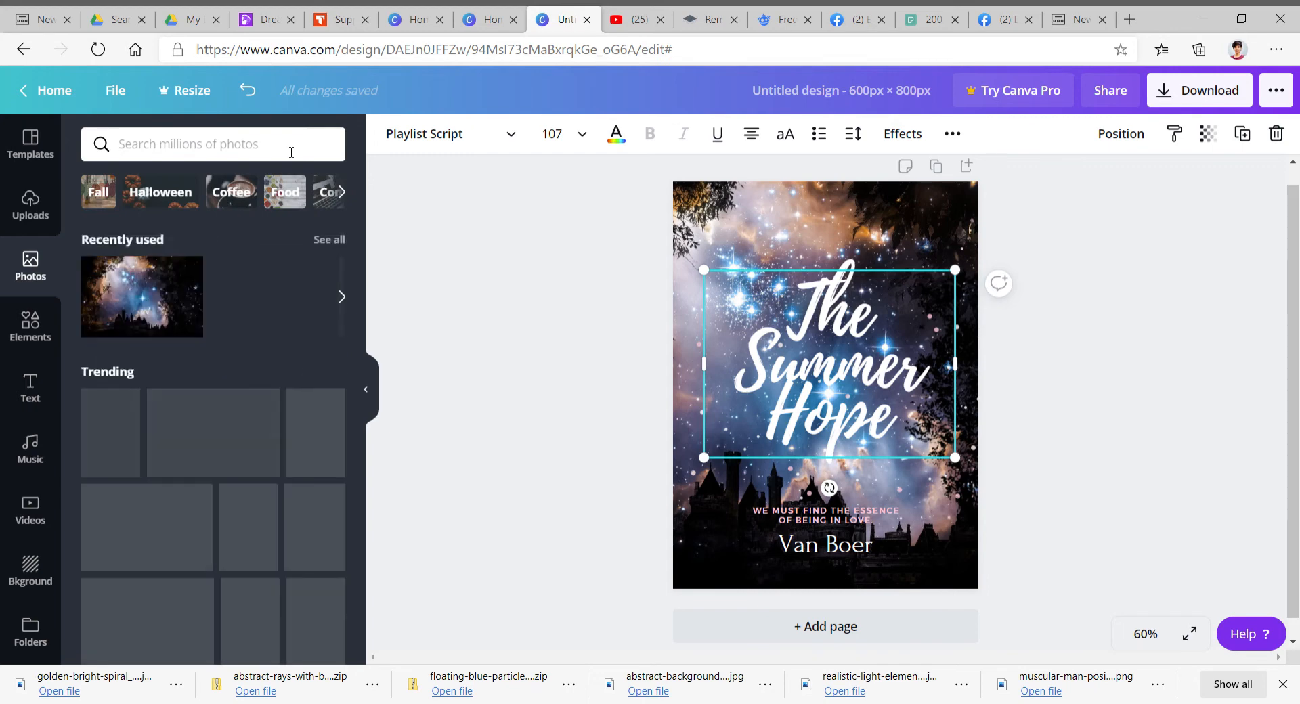
text(princess)
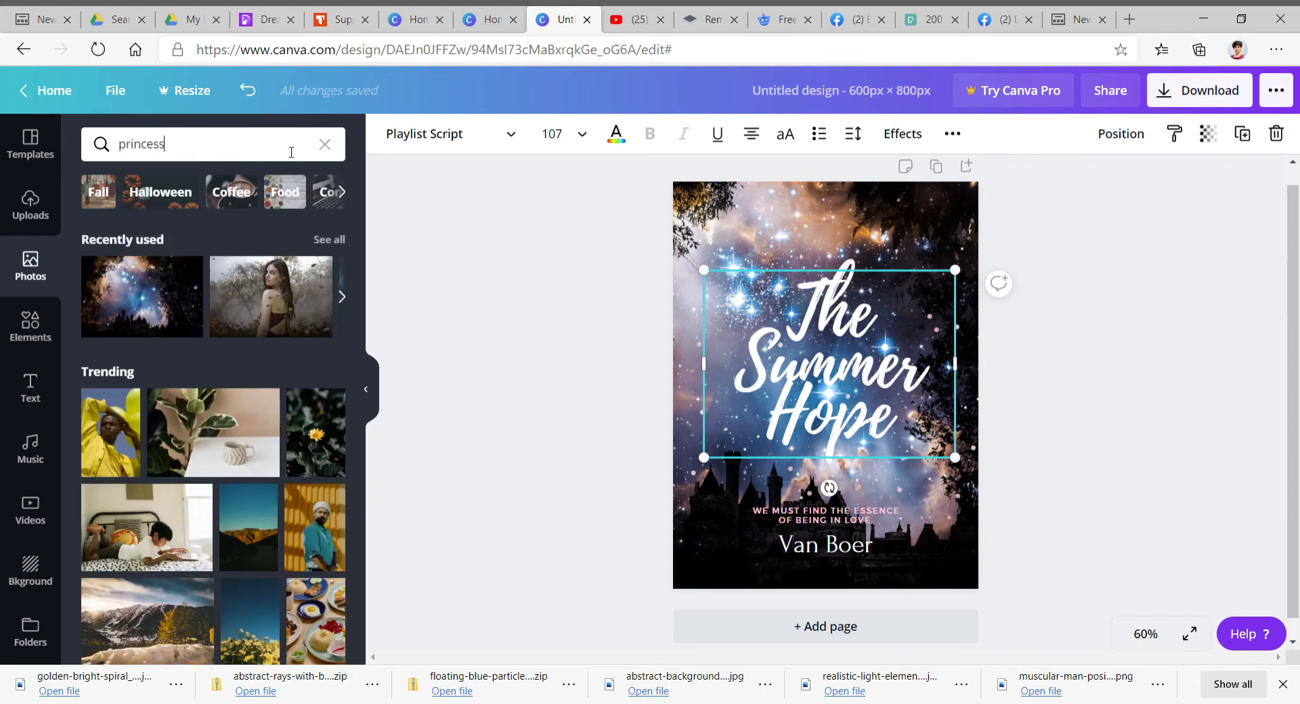
key(Return)
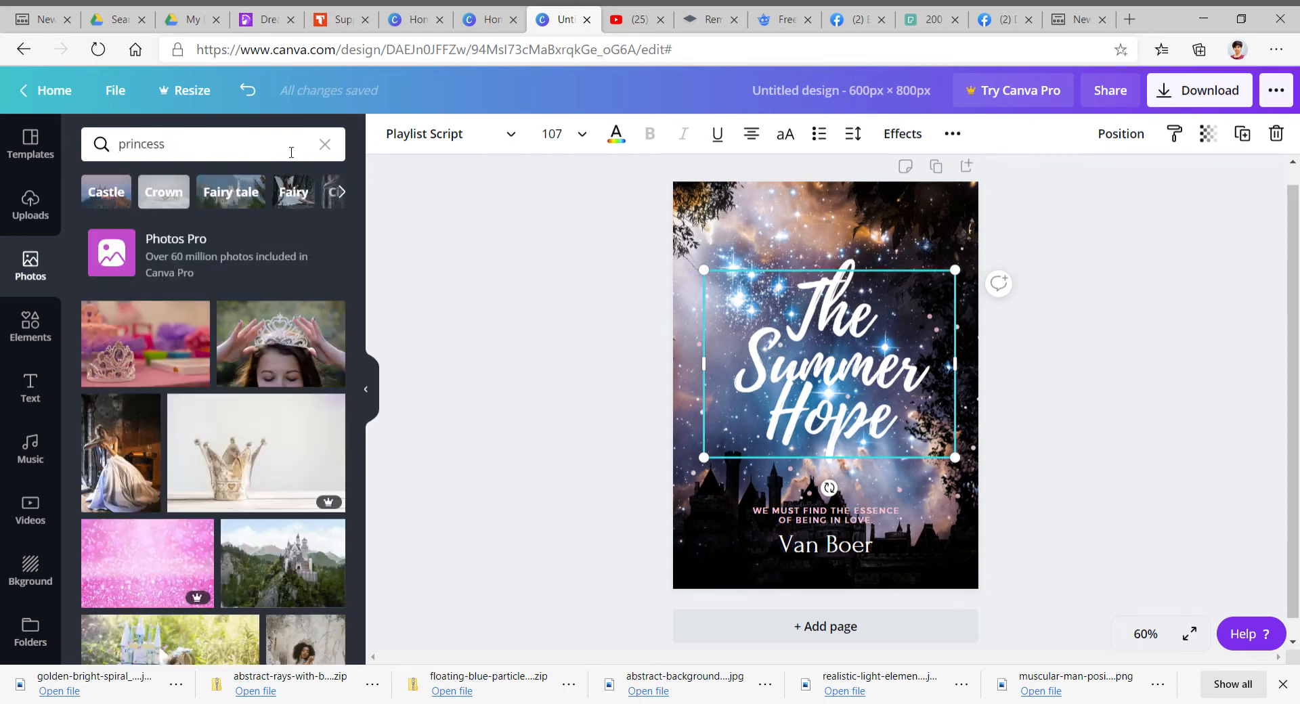
- Scroll through the princess photo results
scroll(246, 418, down, 7)
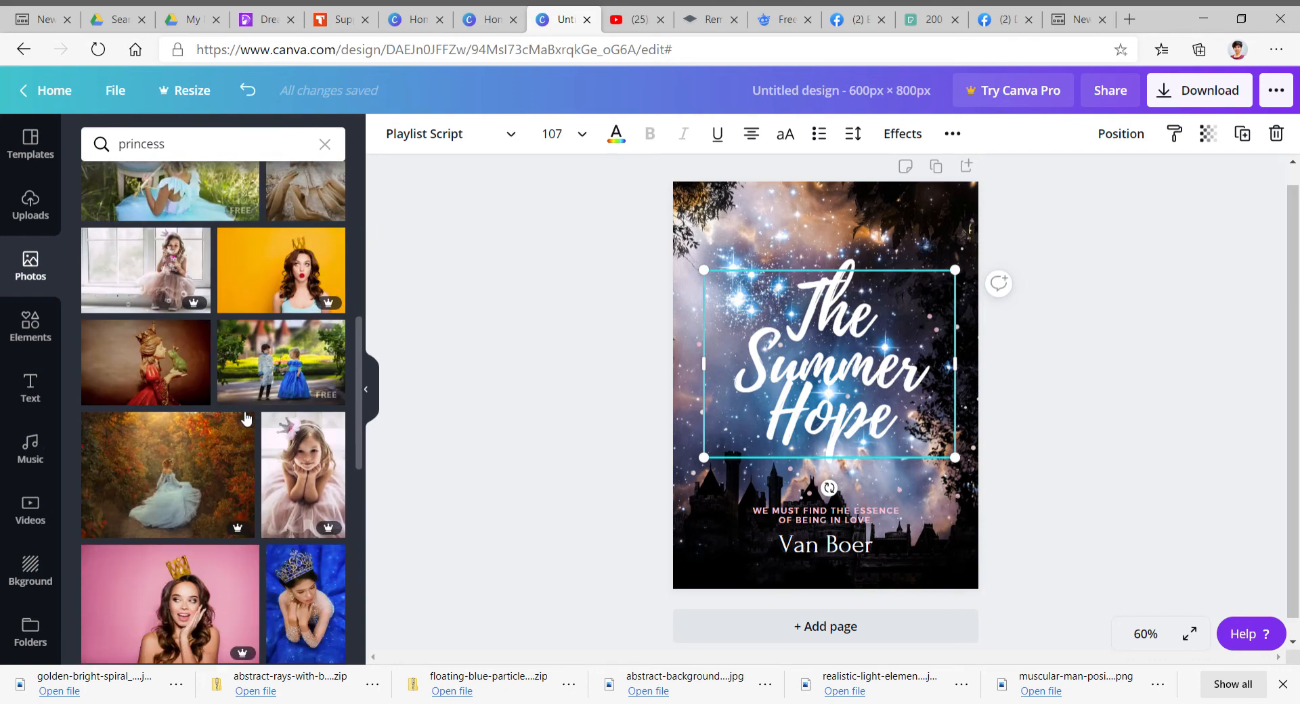
scroll(245, 418, down, 4)
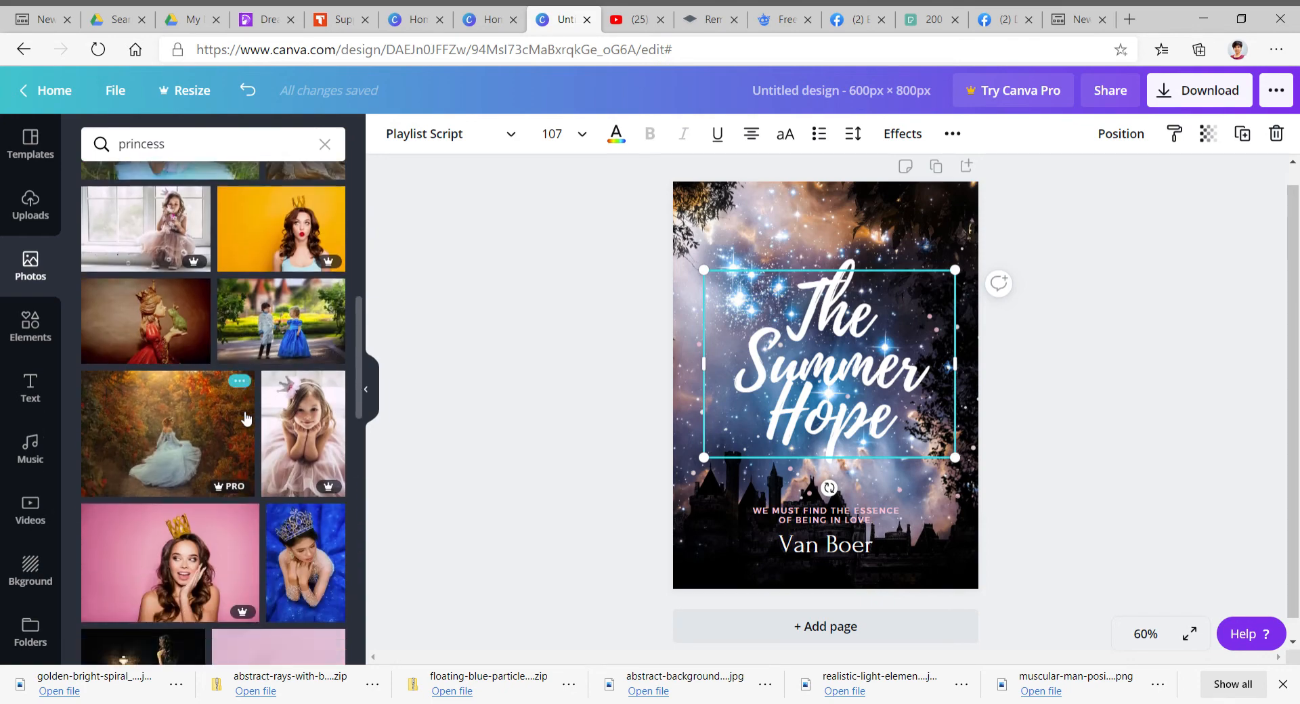
scroll(246, 419, down, 4)
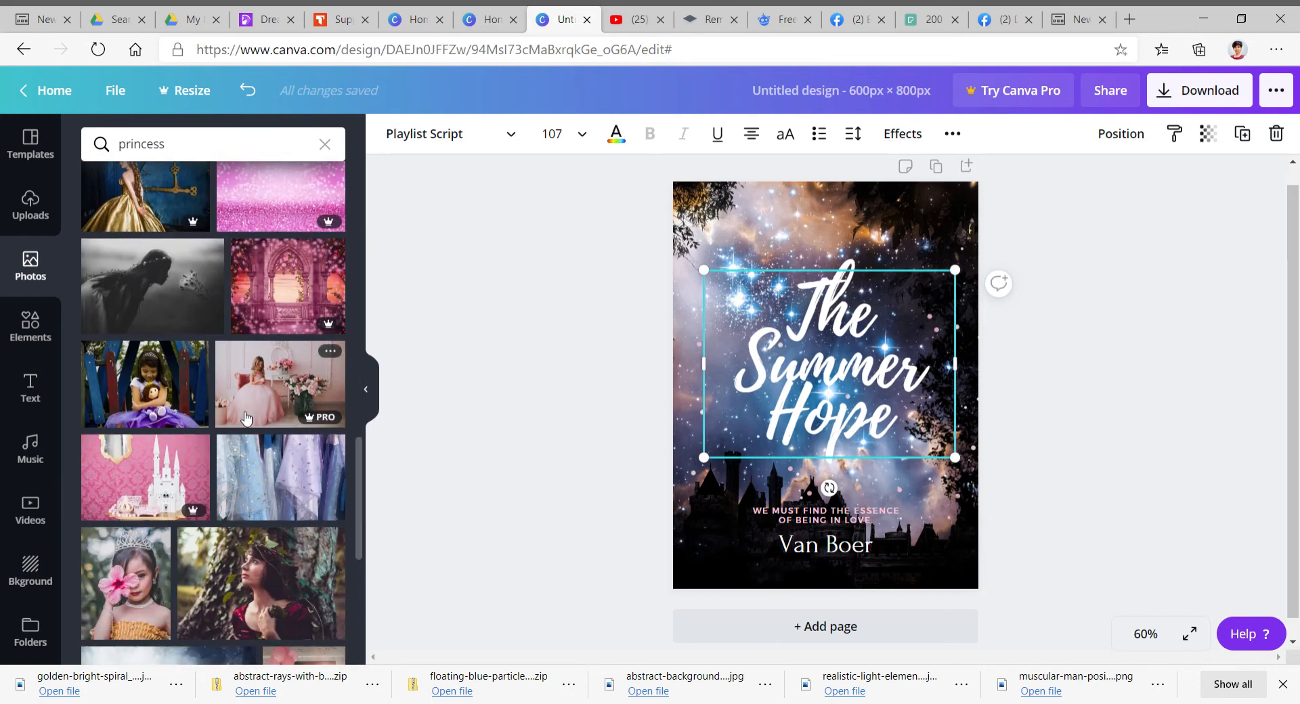
scroll(246, 419, down, 5)
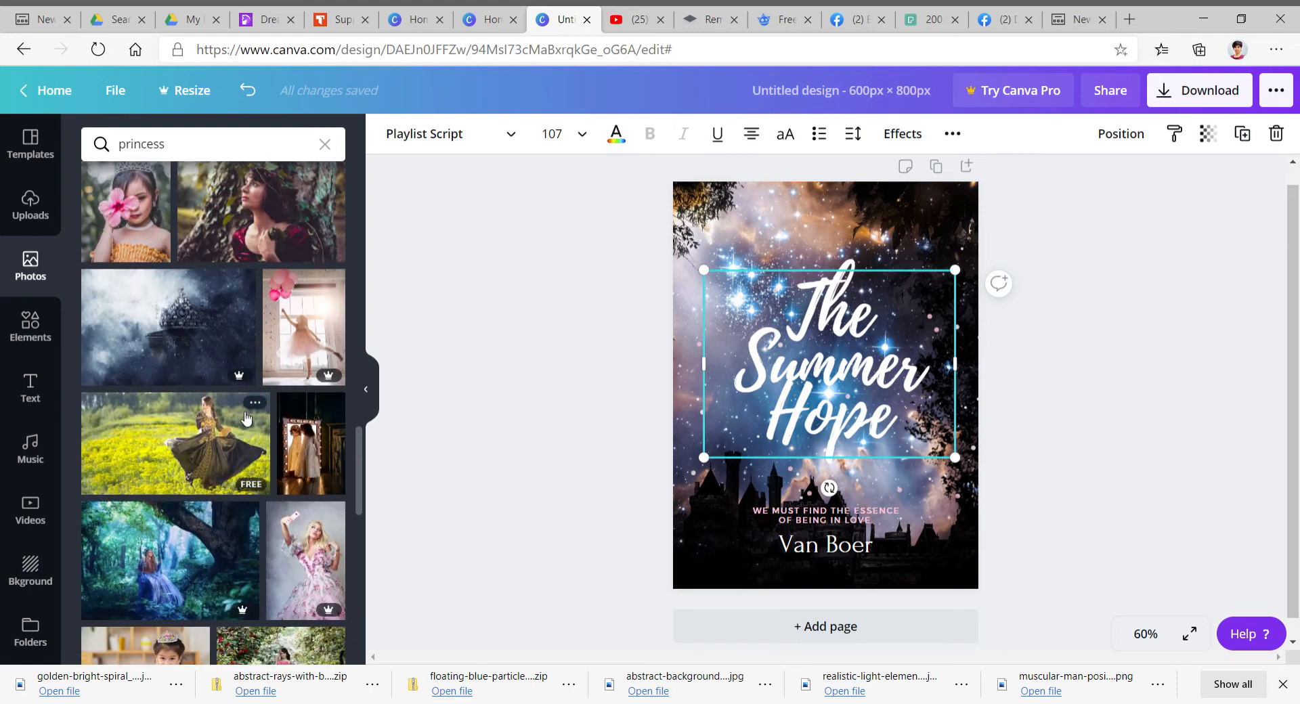
scroll(246, 418, down, 8)
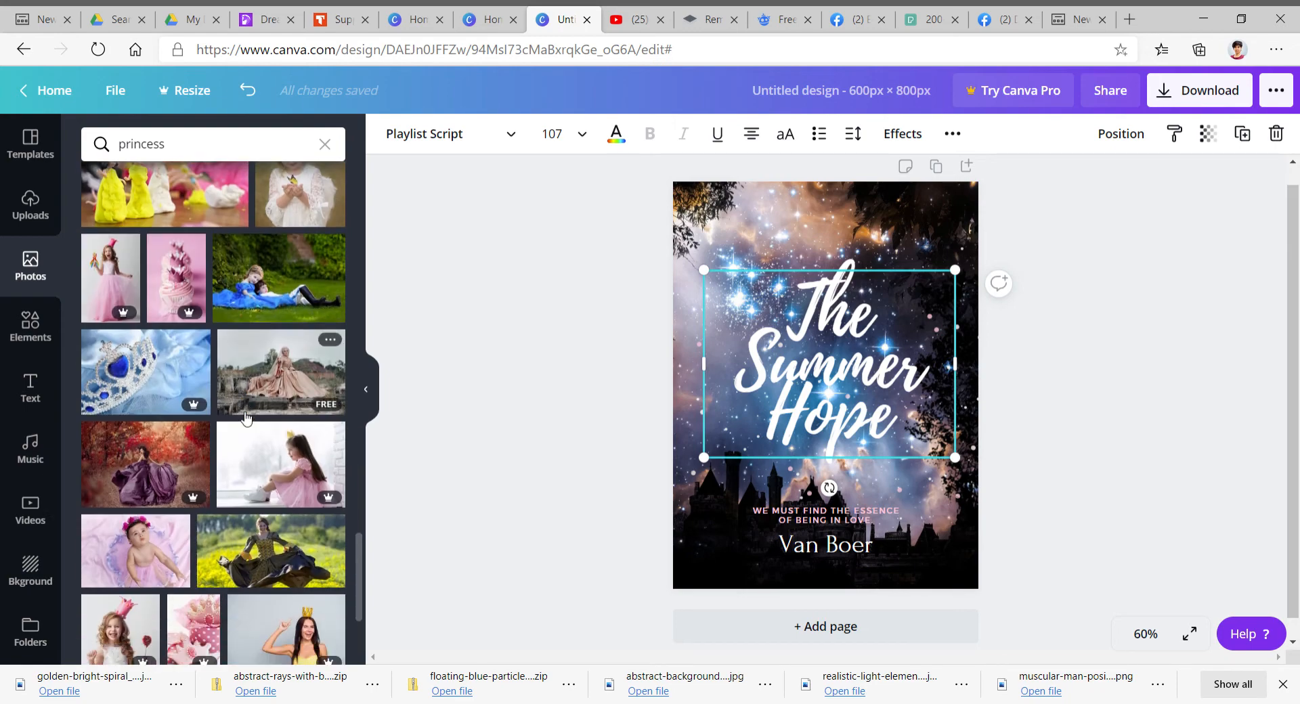
scroll(246, 419, down, 5)
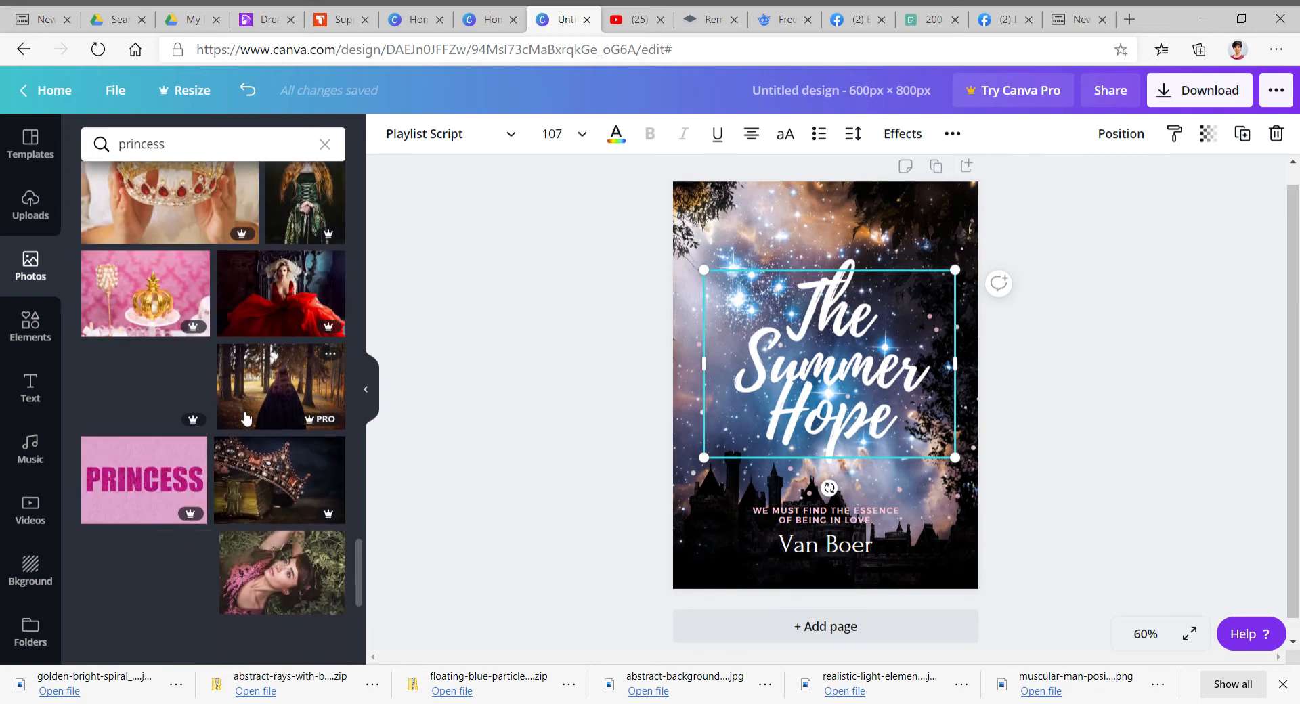
scroll(246, 419, down, 6)
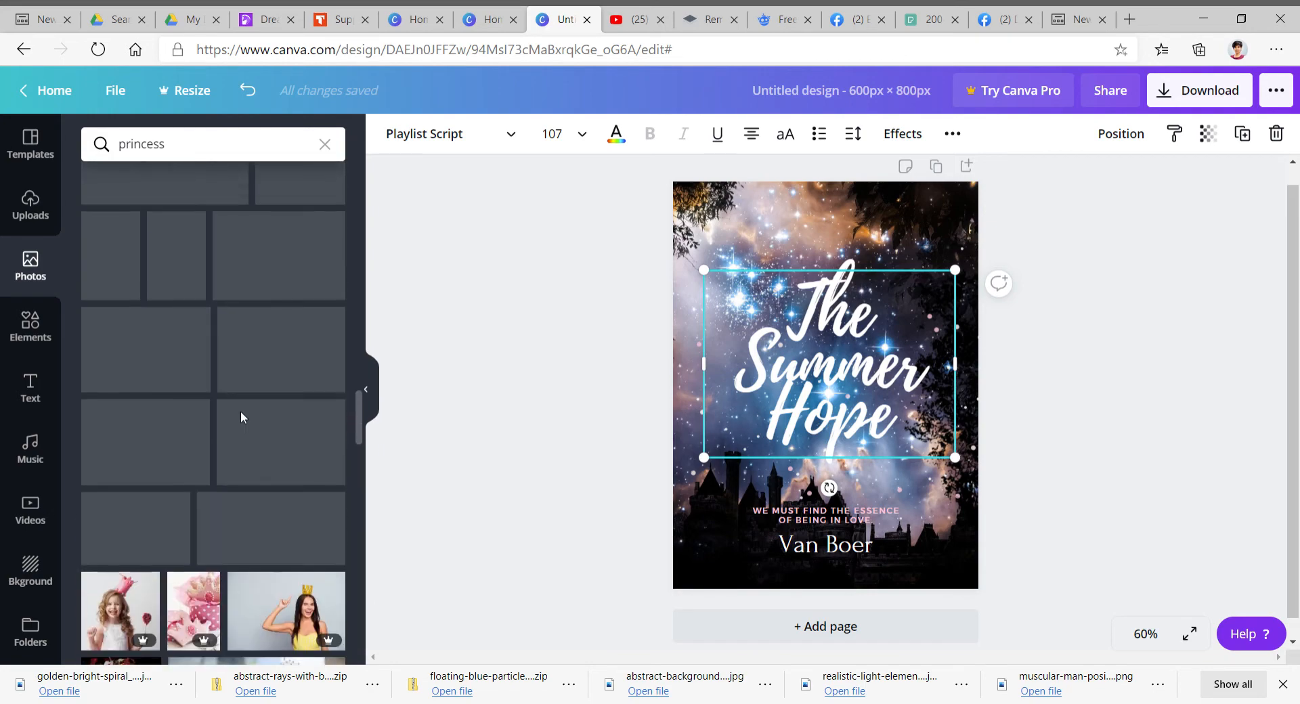
scroll(241, 411, up, 15)
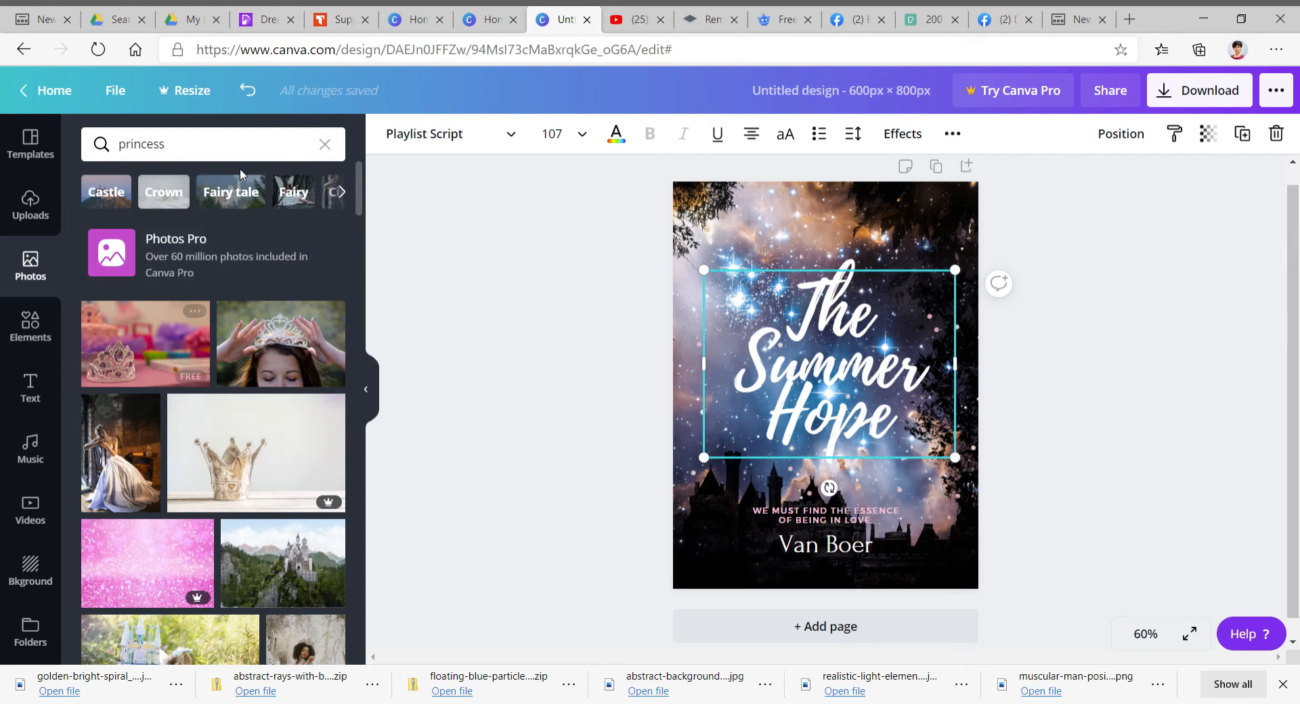
- Search the photo library for magic
click(325, 147)
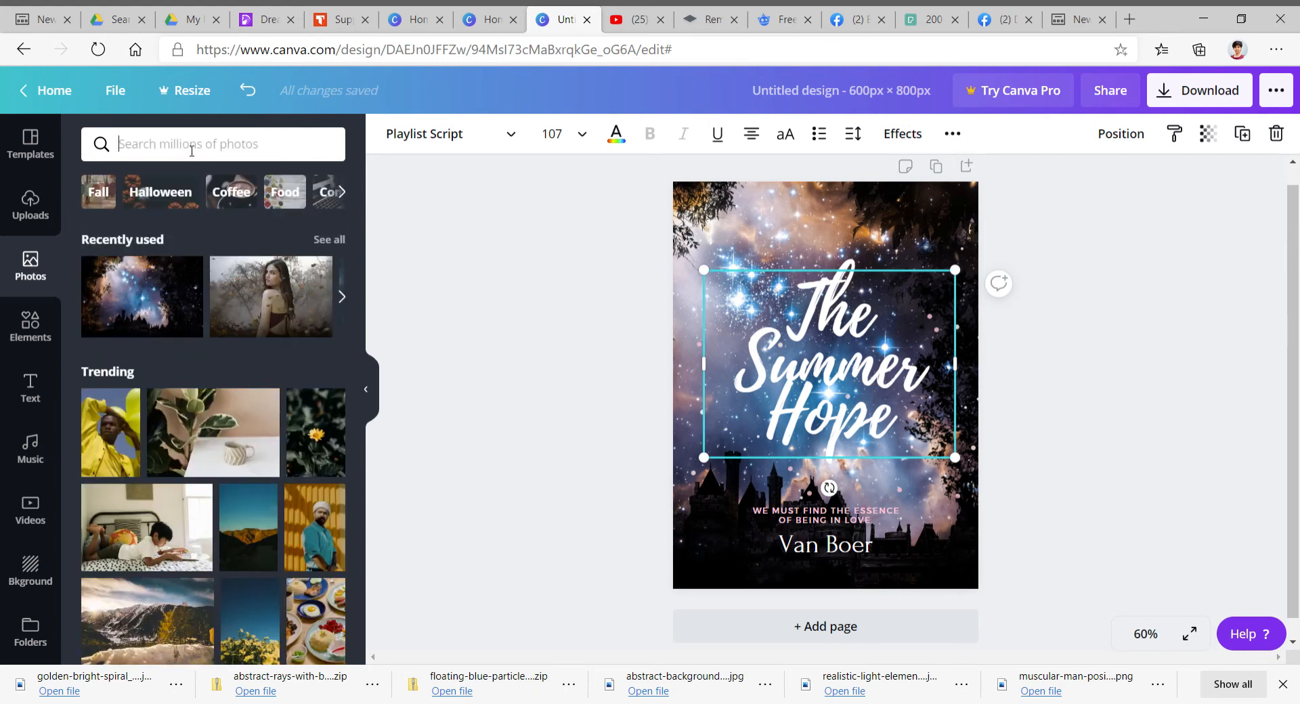
text(magic)
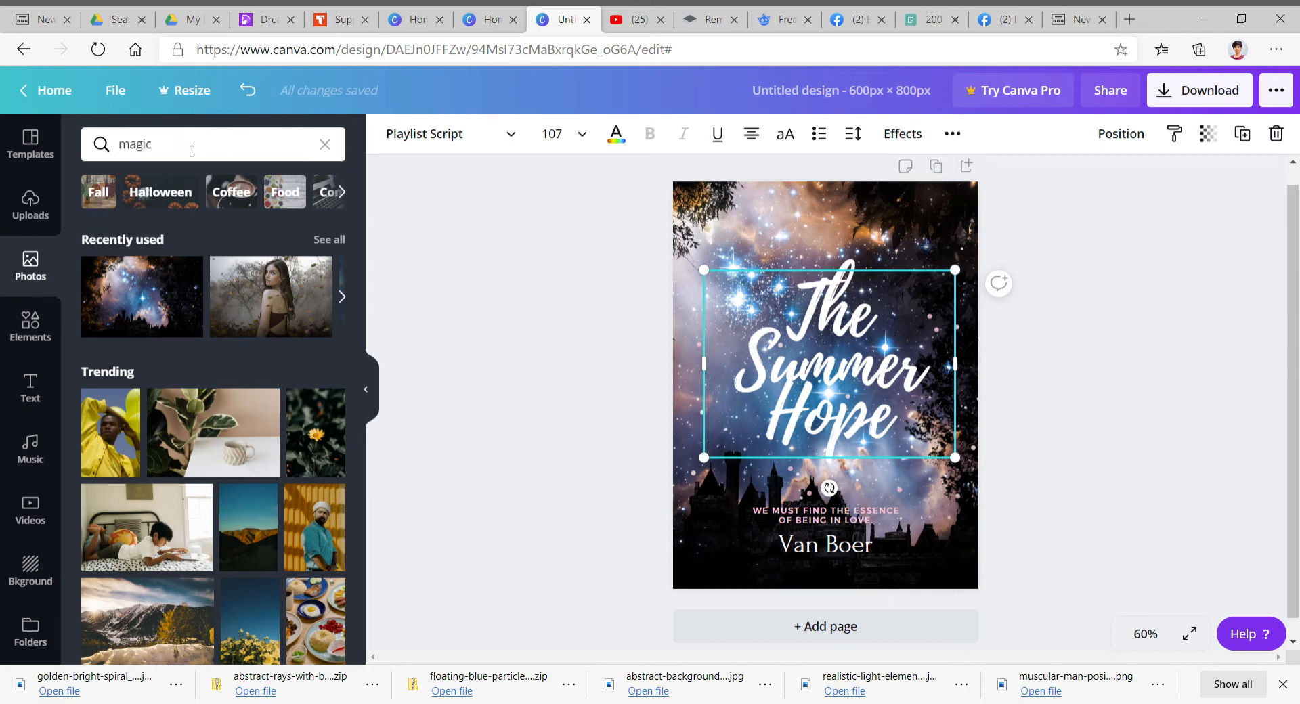
key(Return)
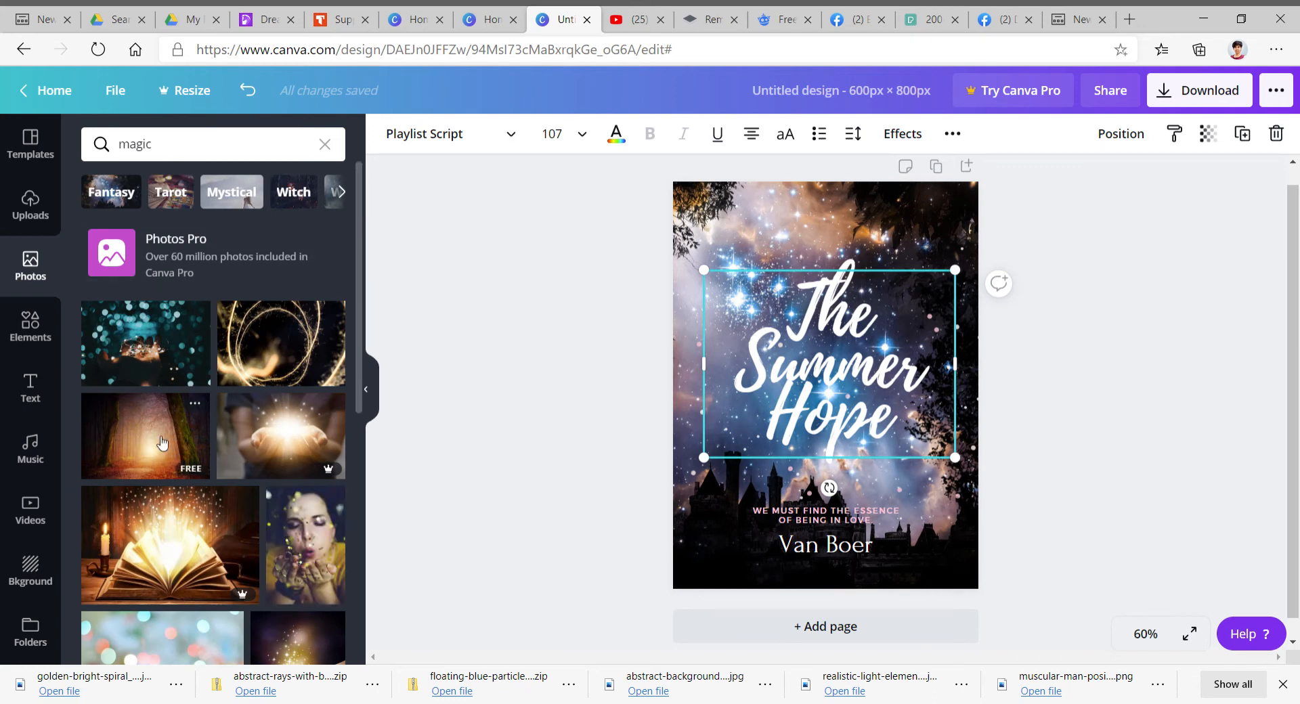
- Scroll through the magic photo results
scroll(161, 443, down, 1)
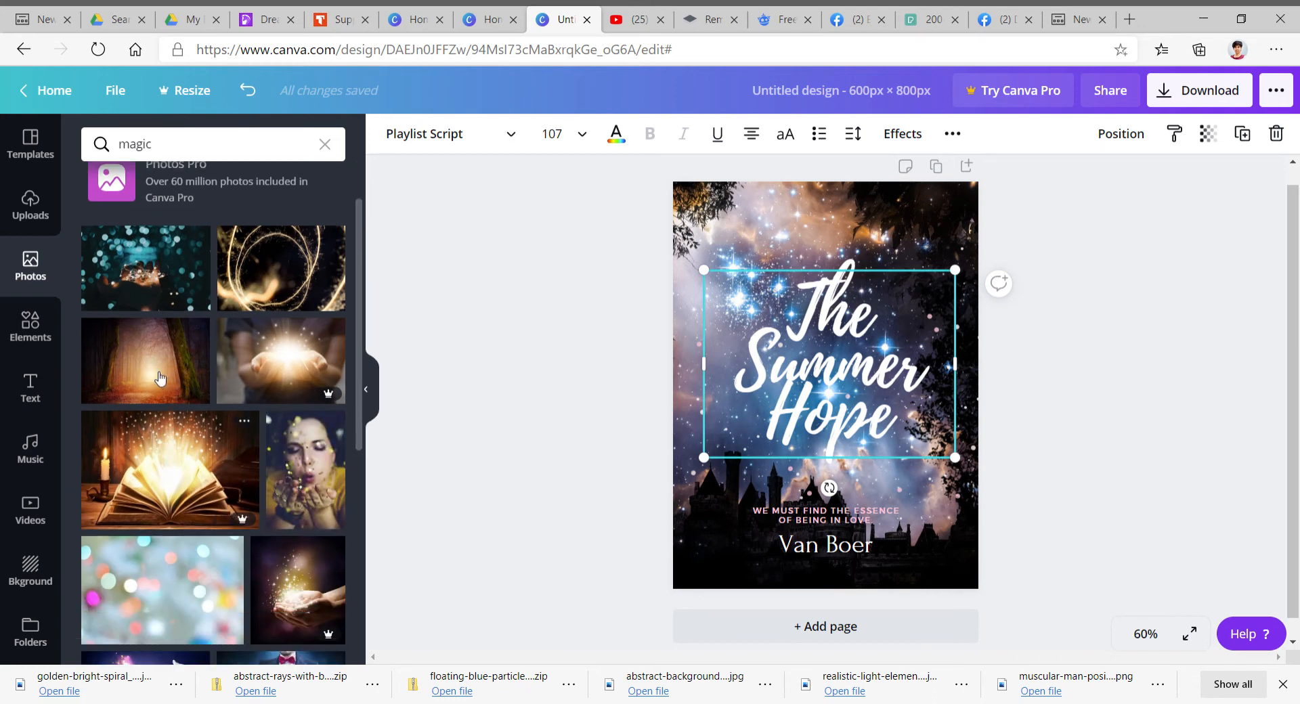
scroll(161, 378, down, 4)
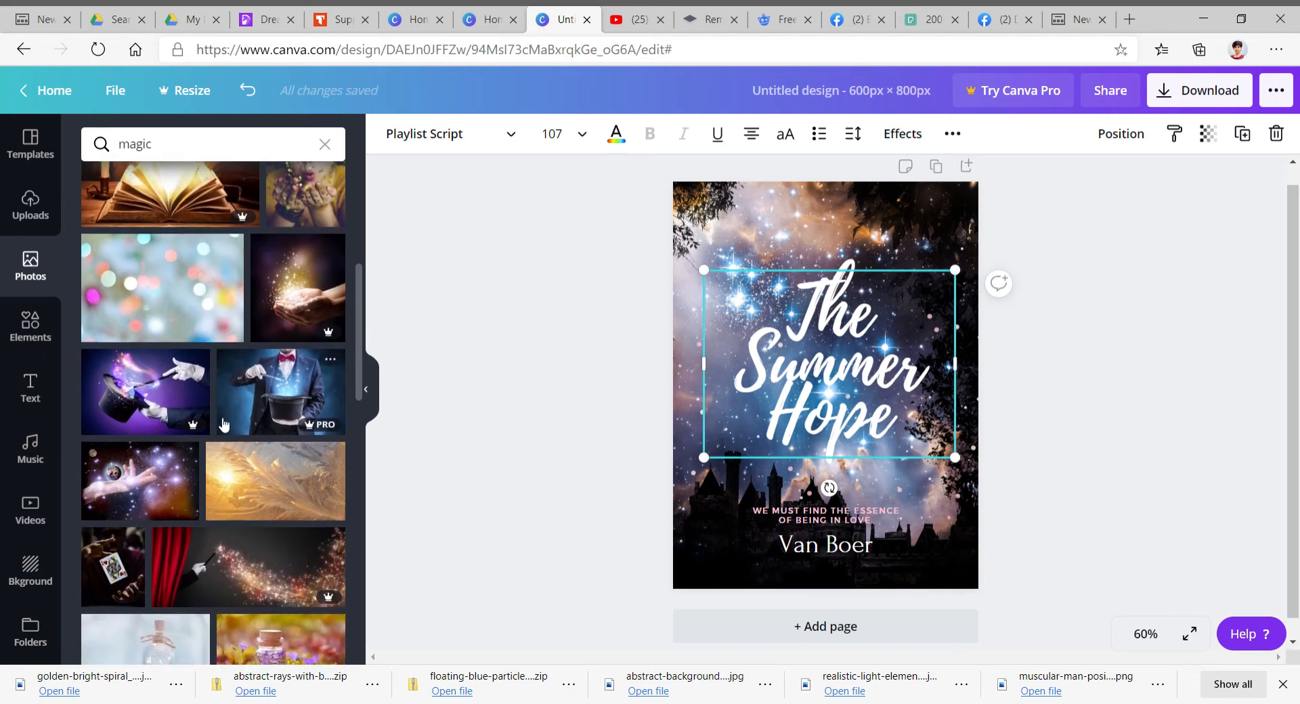
scroll(224, 424, down, 5)
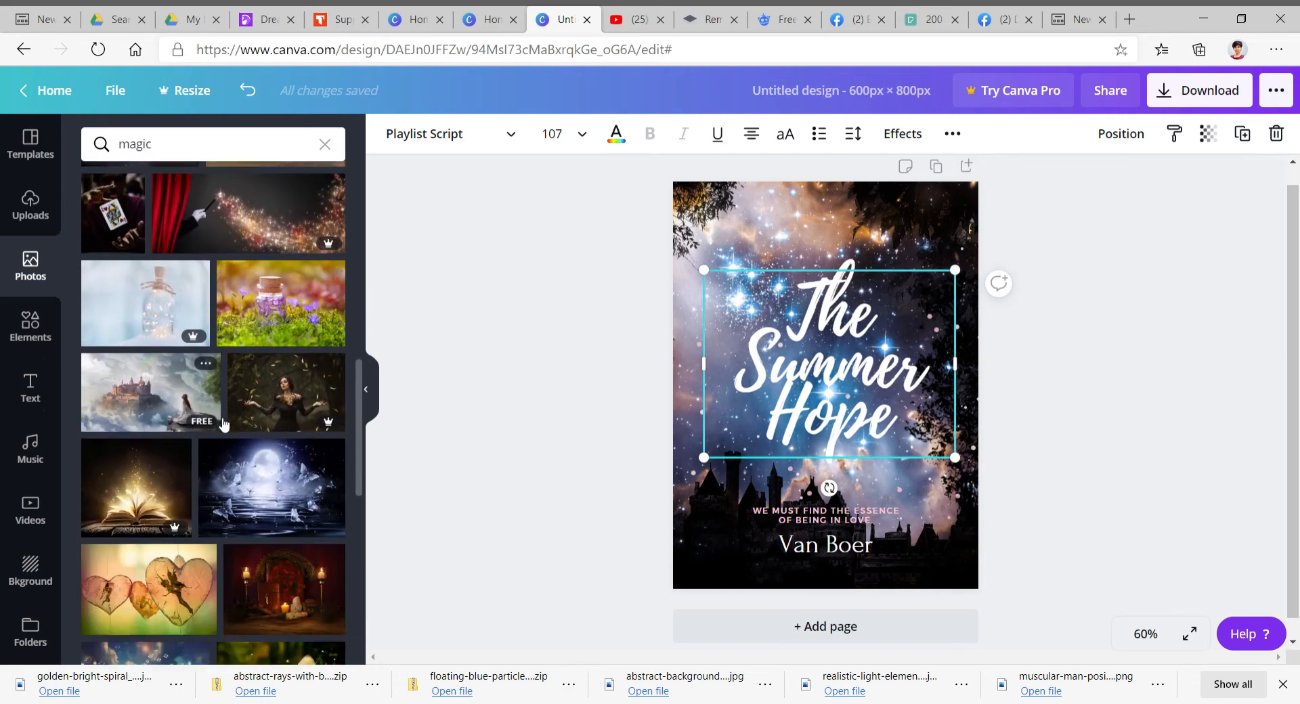
scroll(224, 424, down, 10)
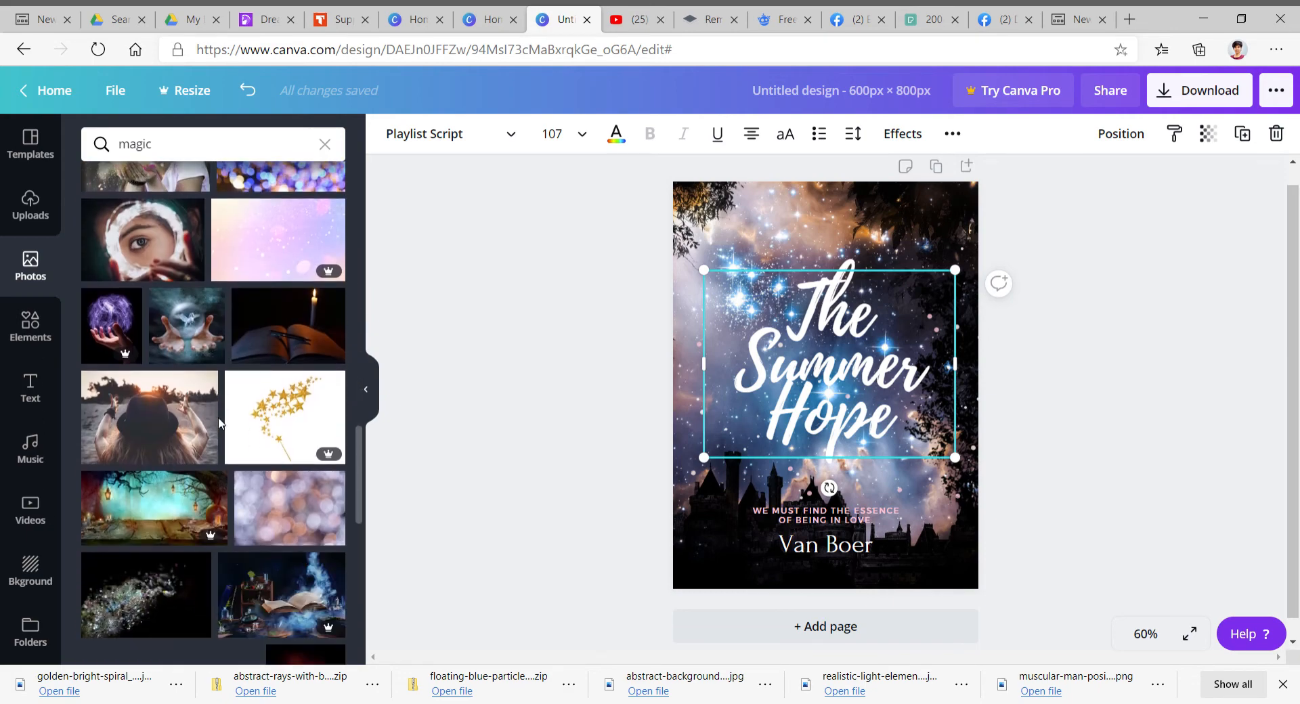
scroll(220, 424, down, 10)
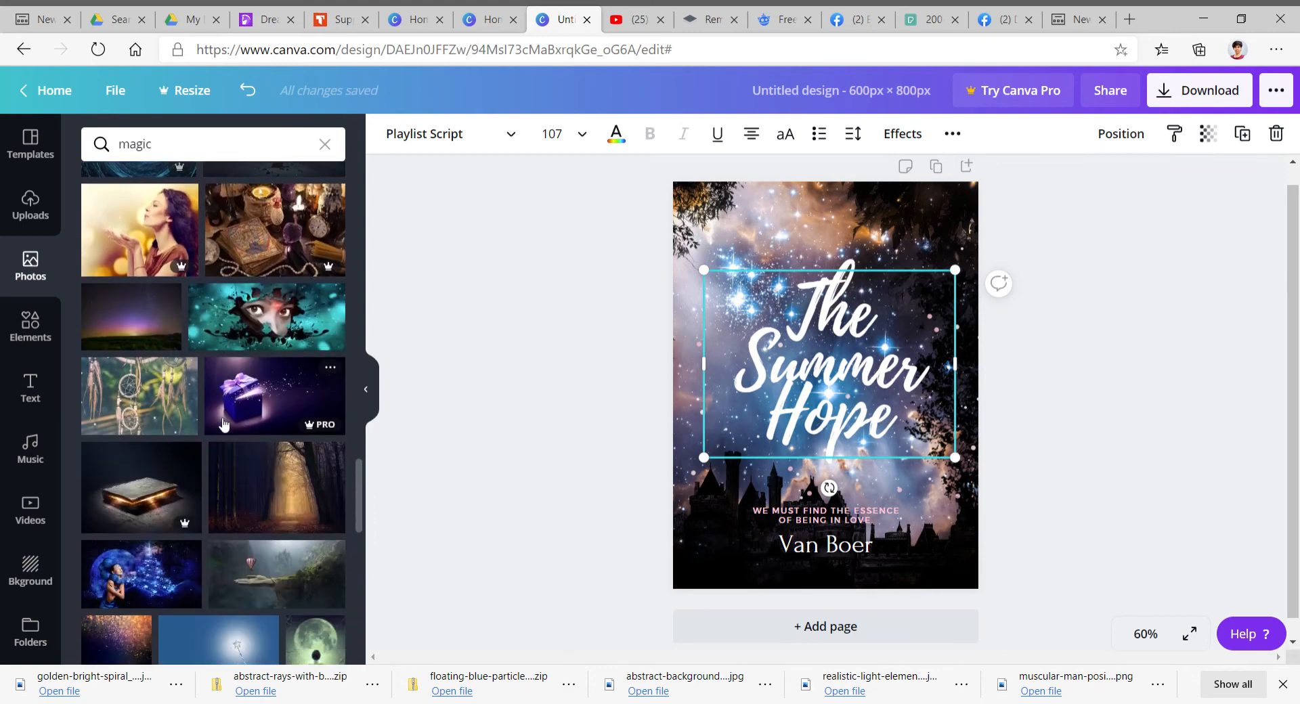
scroll(223, 424, down, 10)
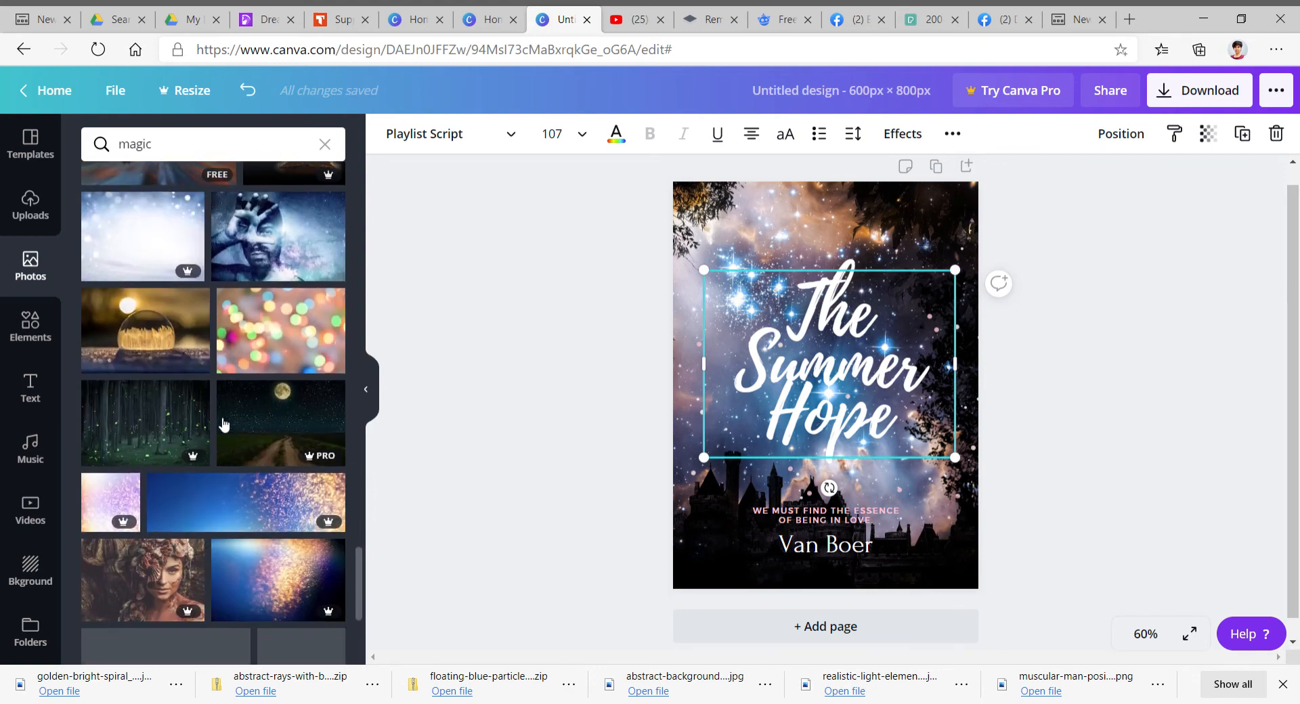
scroll(203, 393, down, 10)
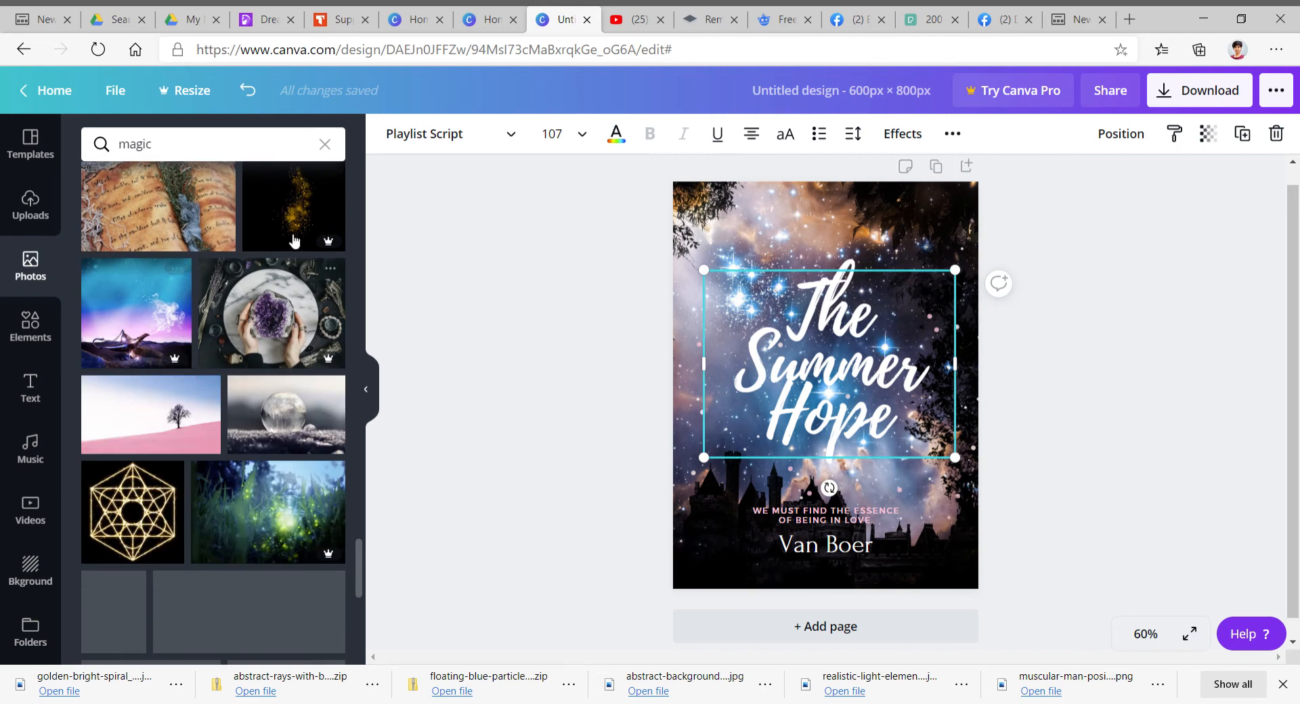
- Search the photo library for handsome man
click(331, 148)
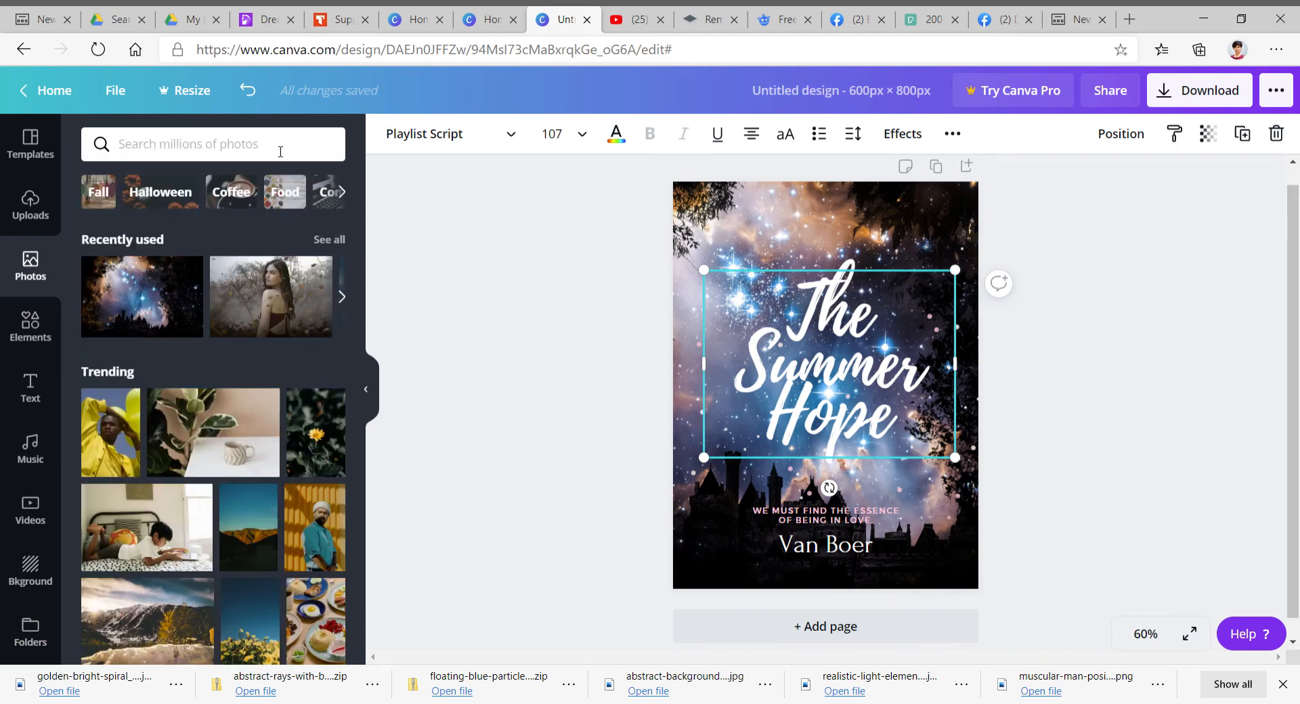
text(handsome man)
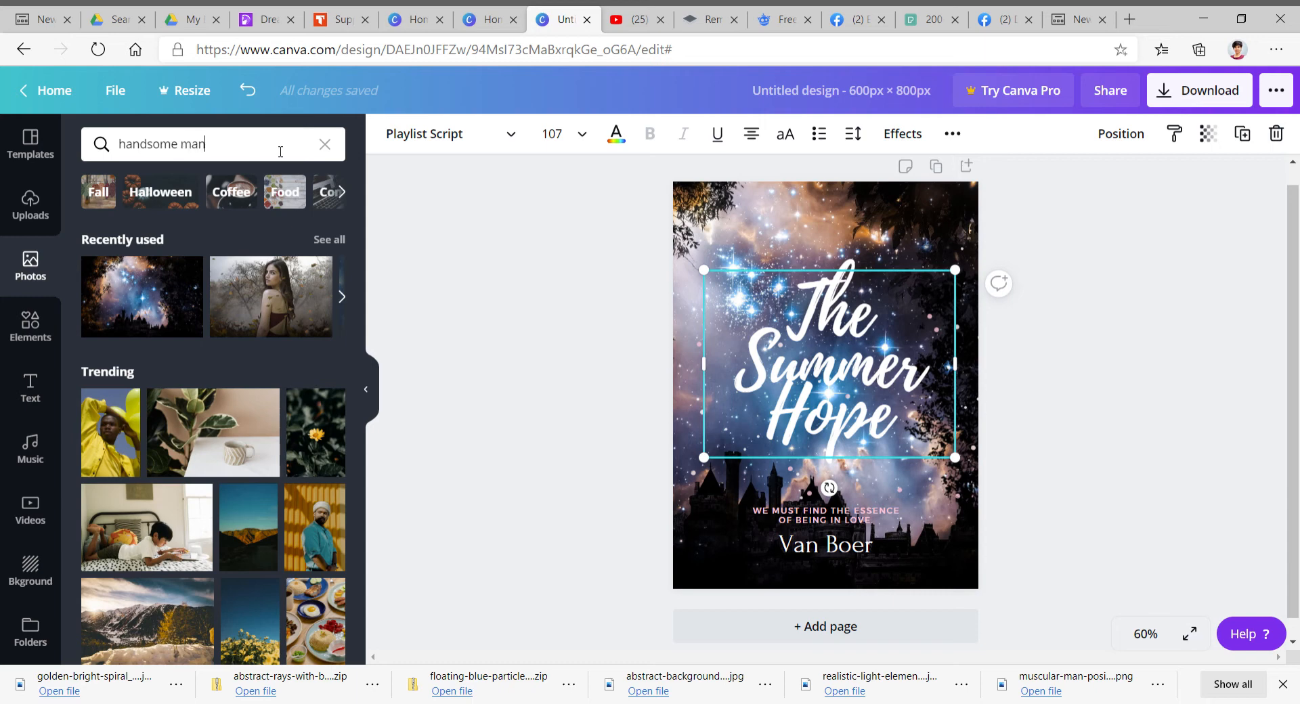
key(Return)
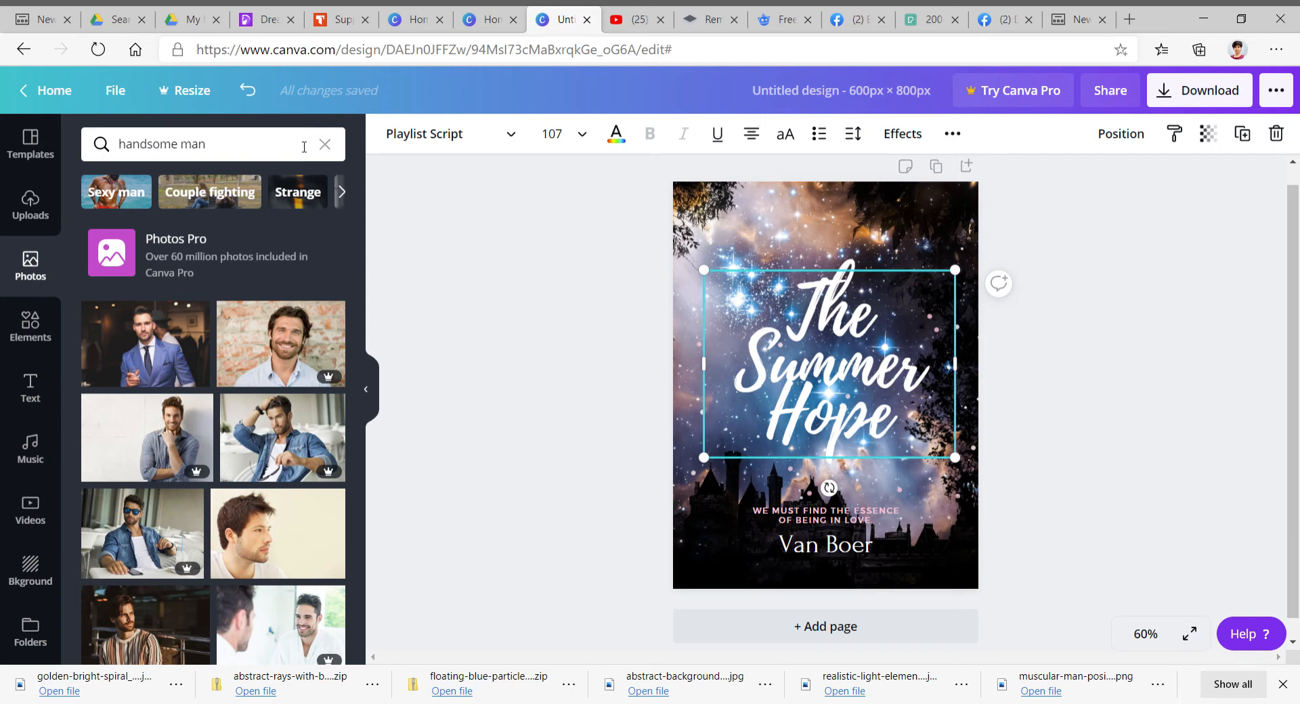
- Search the photo library for Handsome hunk
click(304, 147)
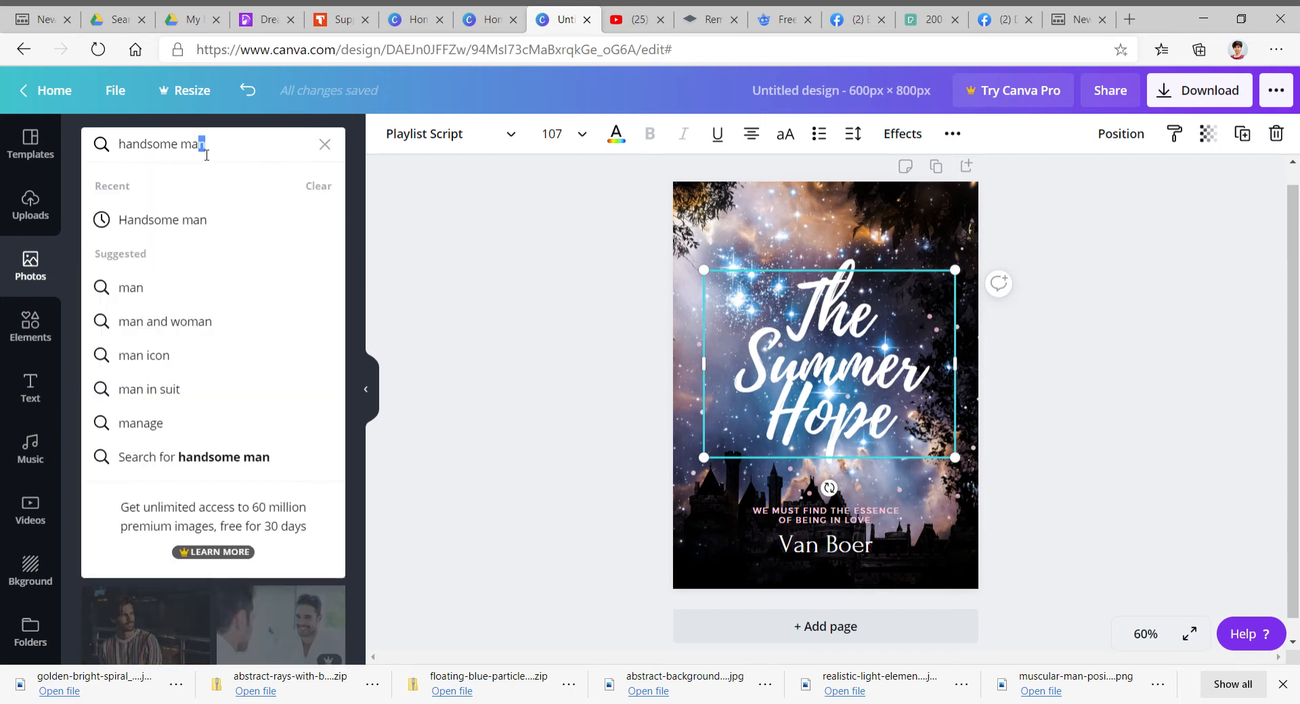
drag(206, 155, 122, 145)
key(BackSpace)
text(hunk)
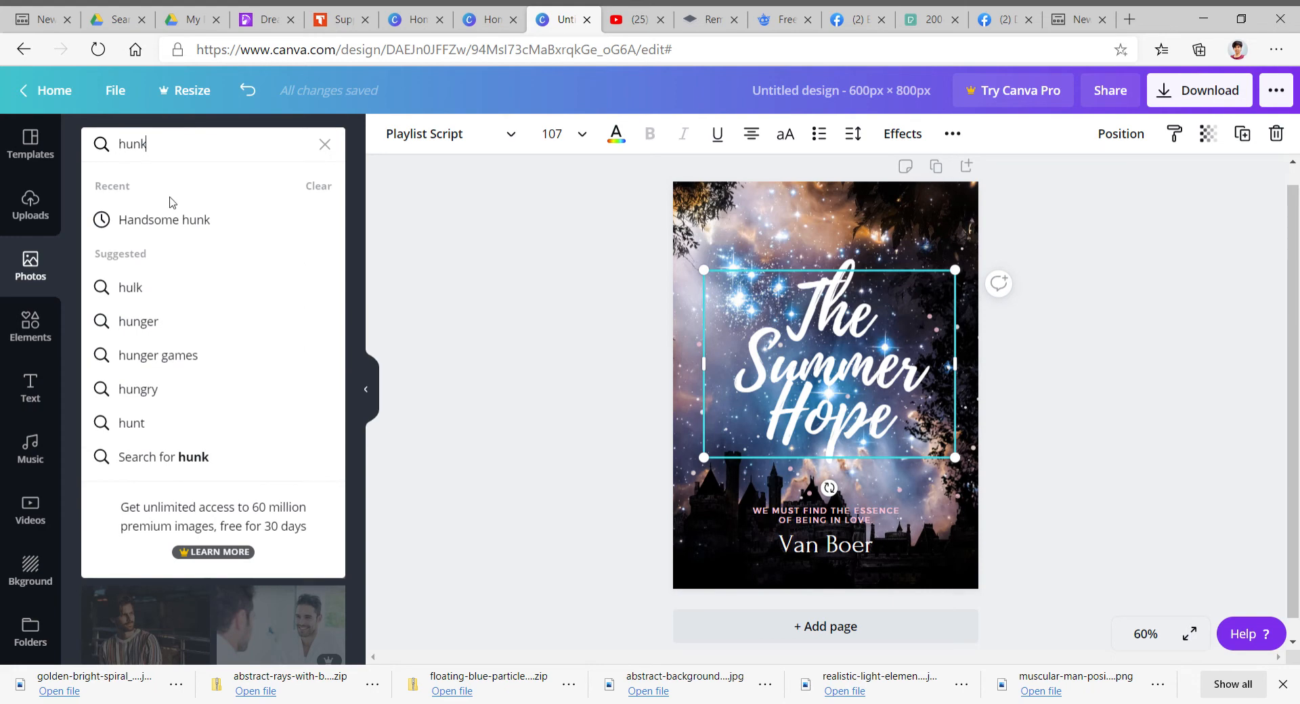
click(174, 221)
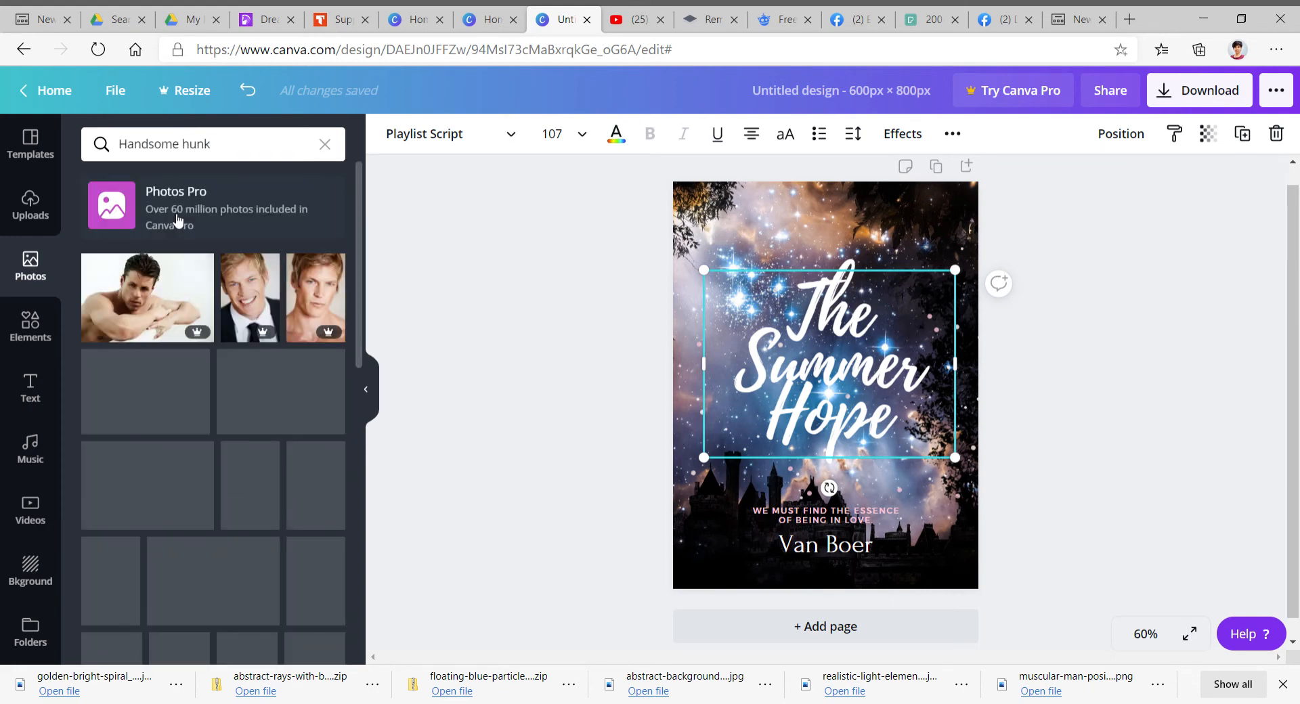
- Scroll through the Handsome hunk photo results
scroll(195, 421, down, 4)
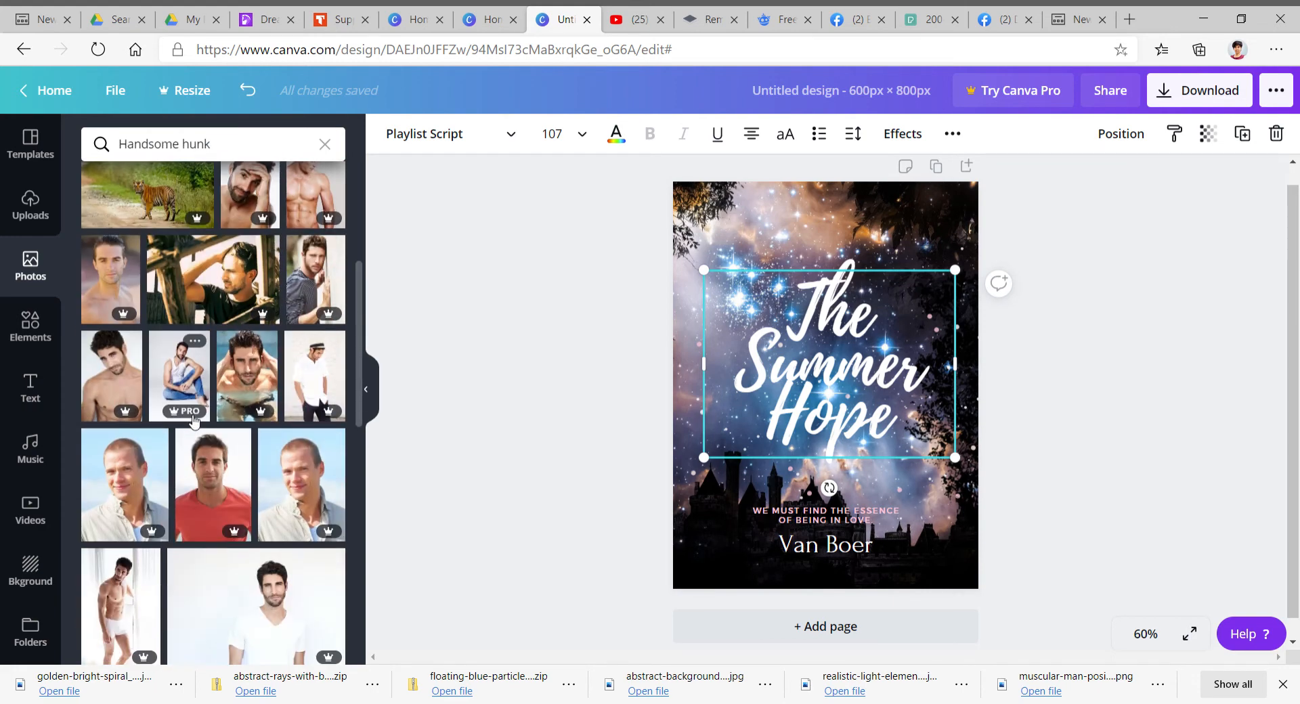
scroll(195, 421, down, 10)
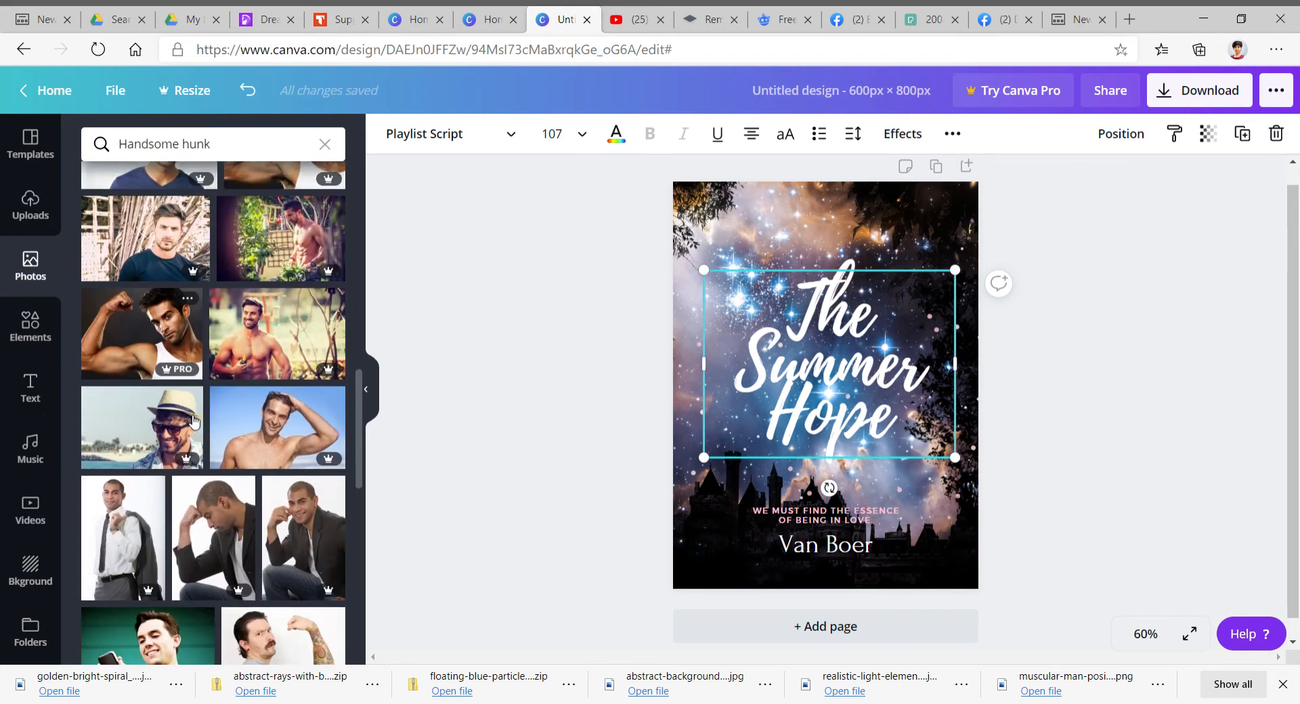
scroll(195, 421, down, 15)
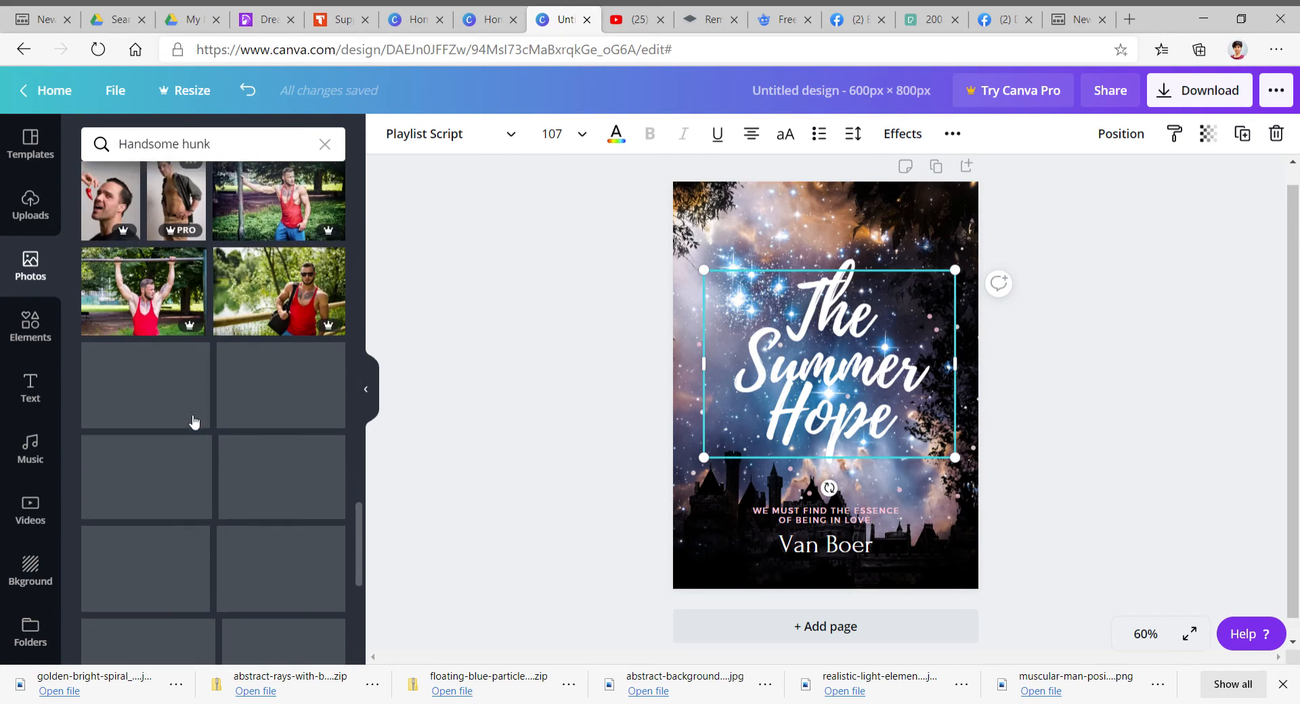
scroll(195, 421, down, 5)
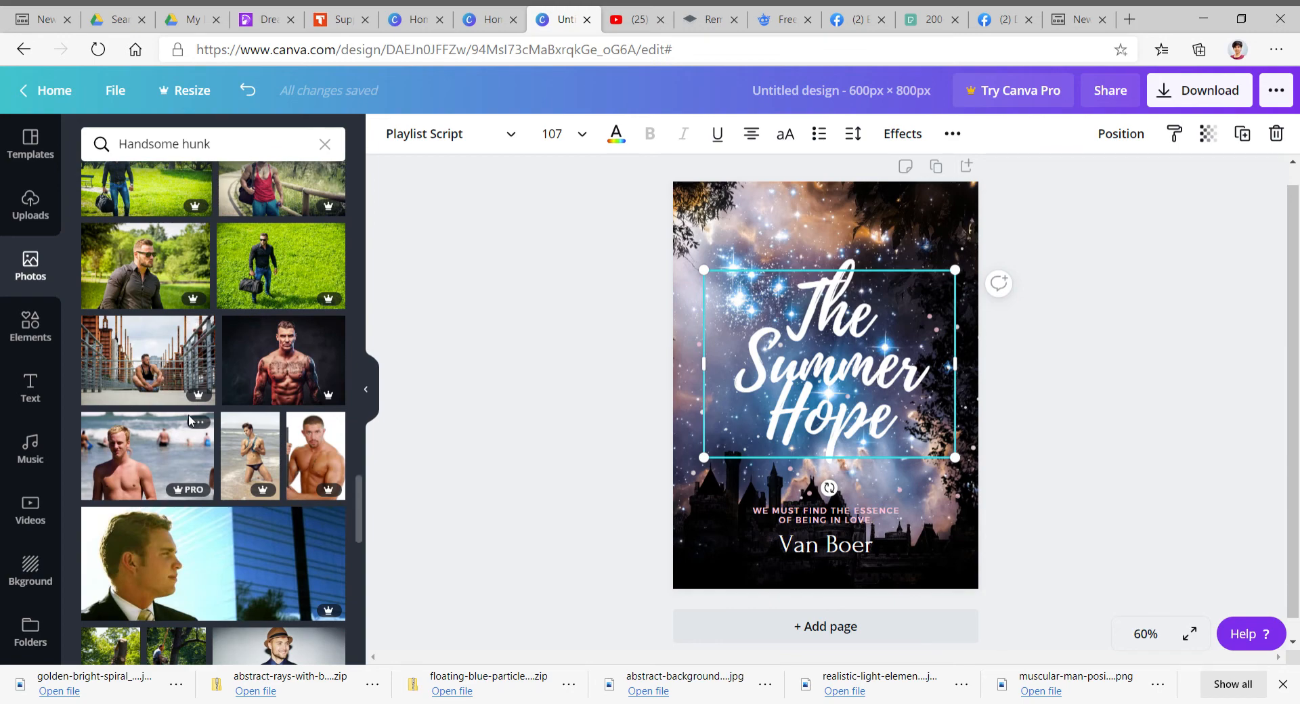
scroll(192, 421, down, 3)
scroll(194, 422, down, 4)
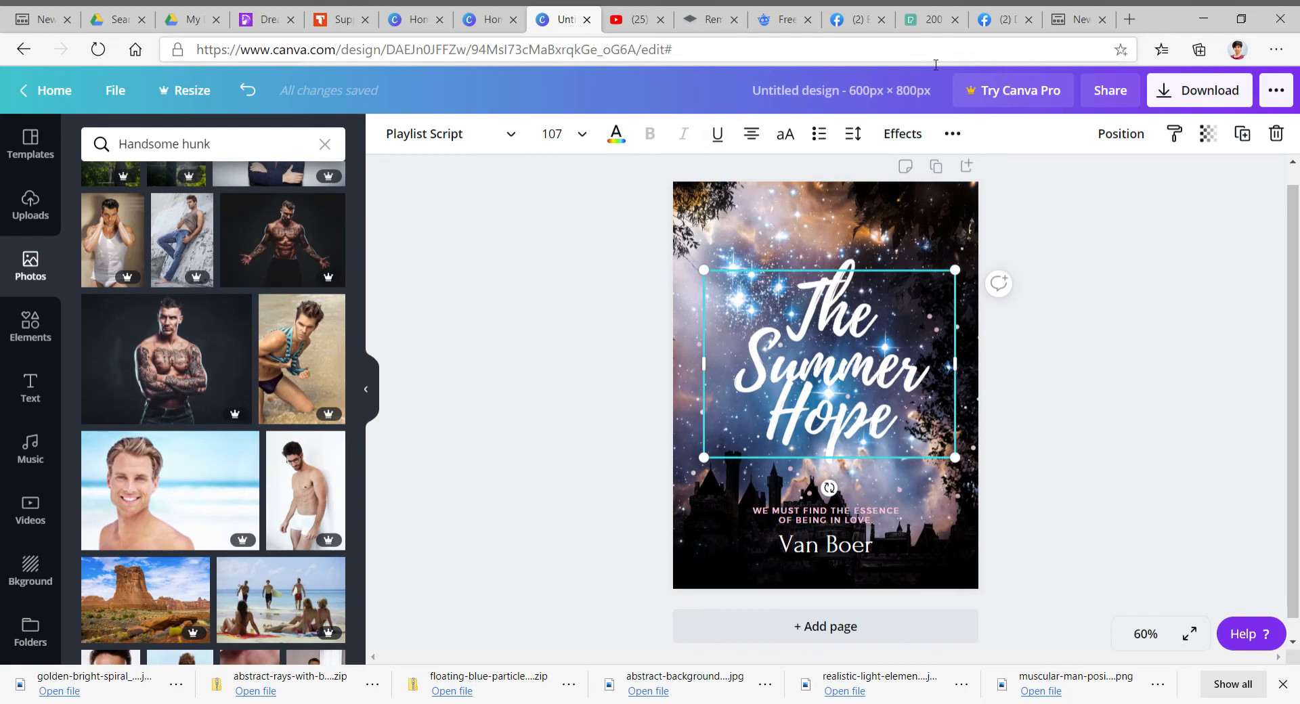
- Switch to the Pexels tab and open the Fantasy photo category
click(931, 19)
scroll(689, 335, up, 10)
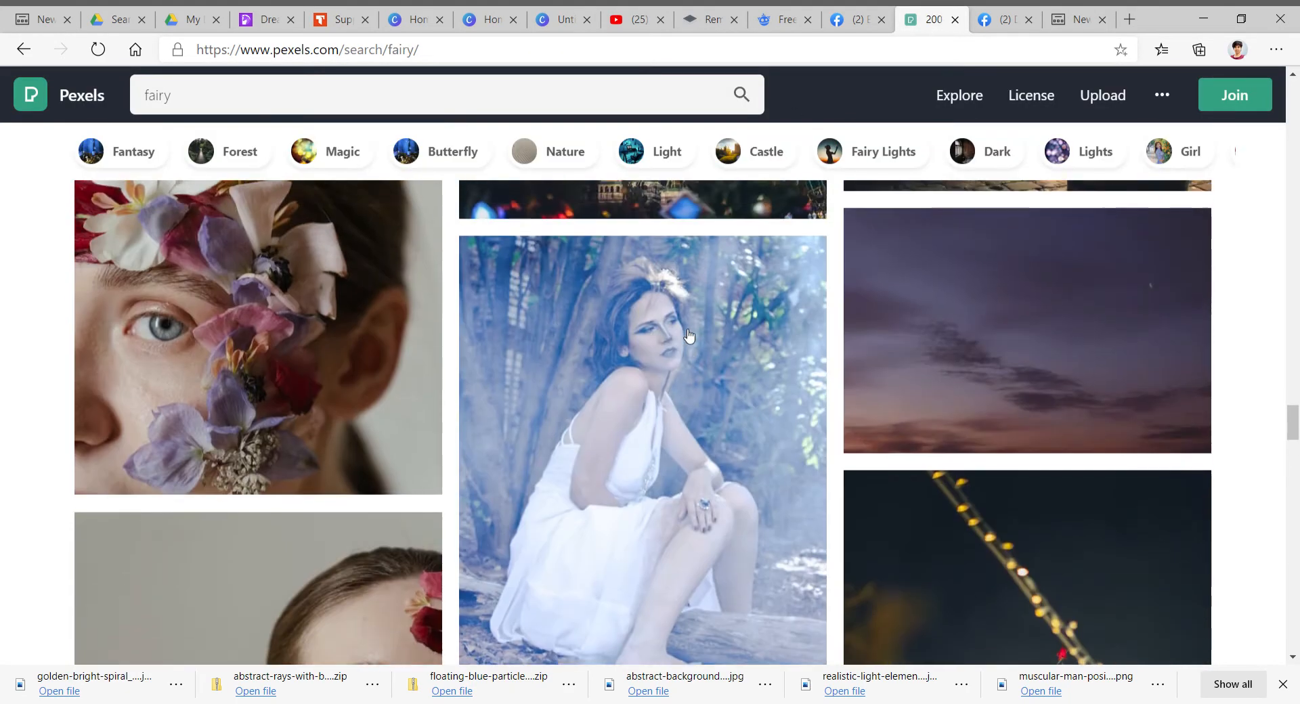
scroll(689, 335, up, 5)
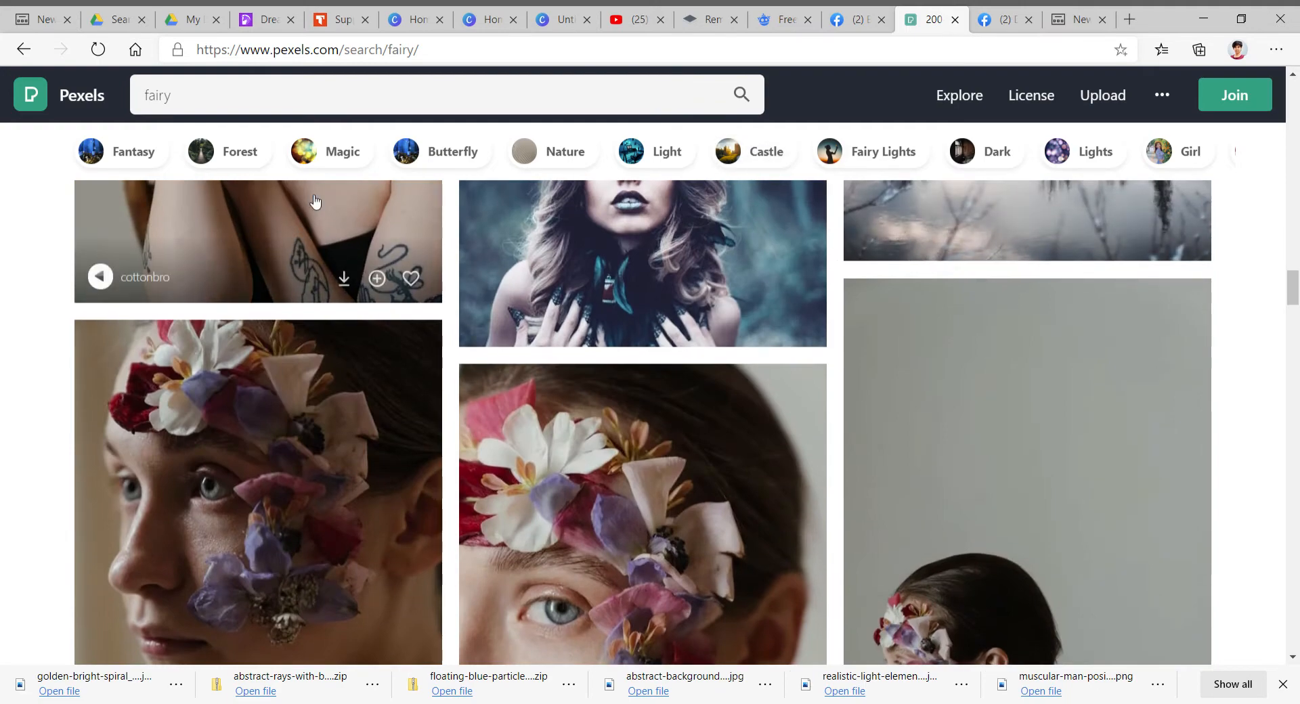
click(152, 157)
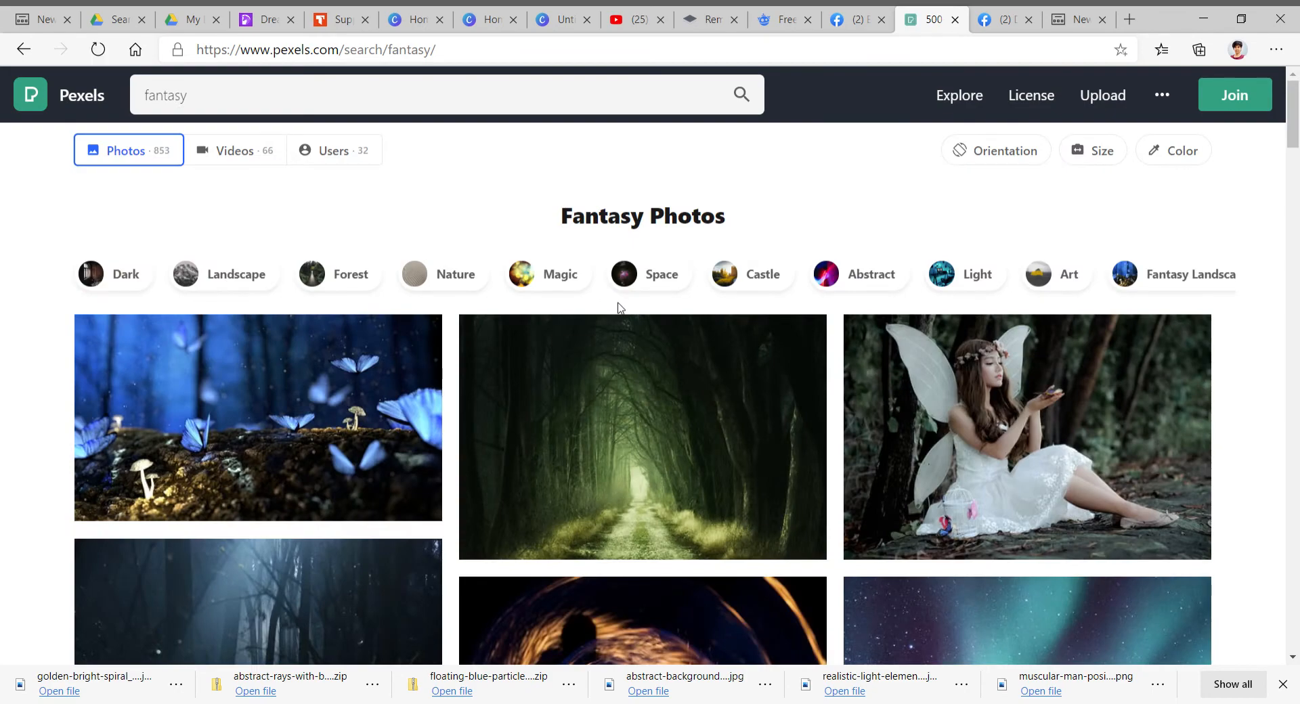
- Scroll through the Pexels fantasy photo results
scroll(617, 308, down, 12)
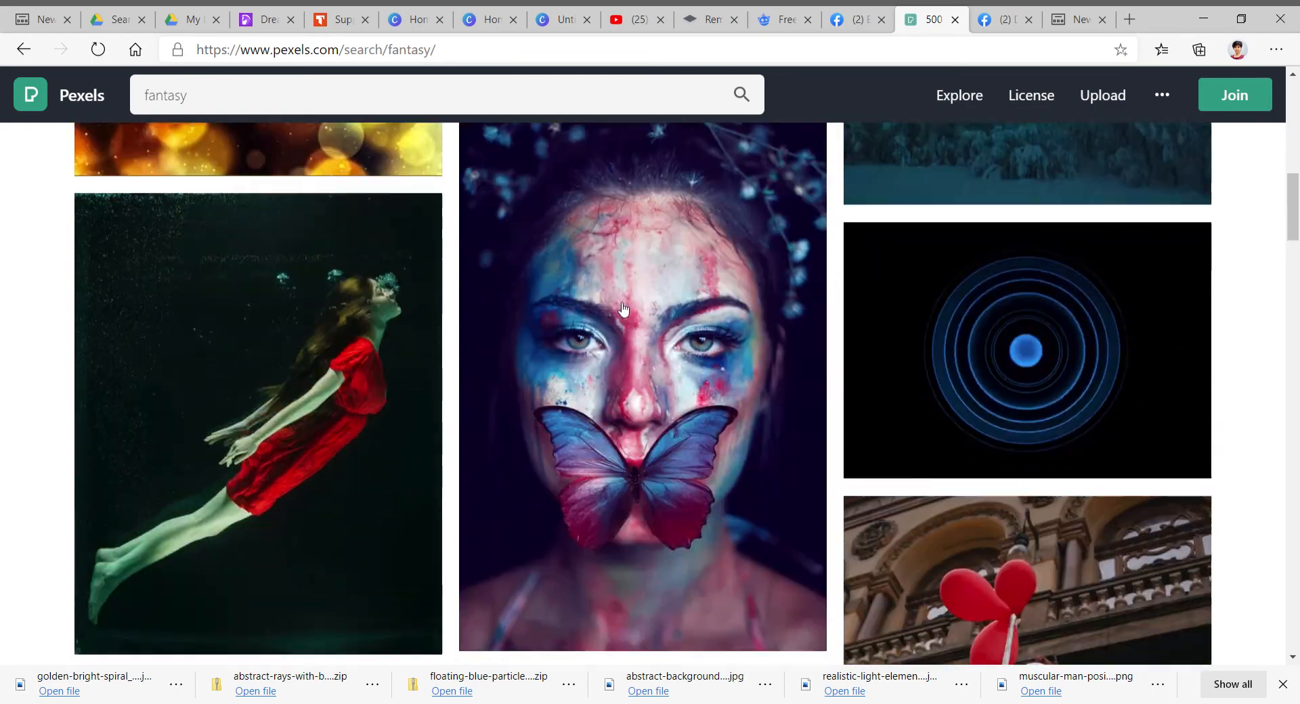
scroll(623, 309, down, 15)
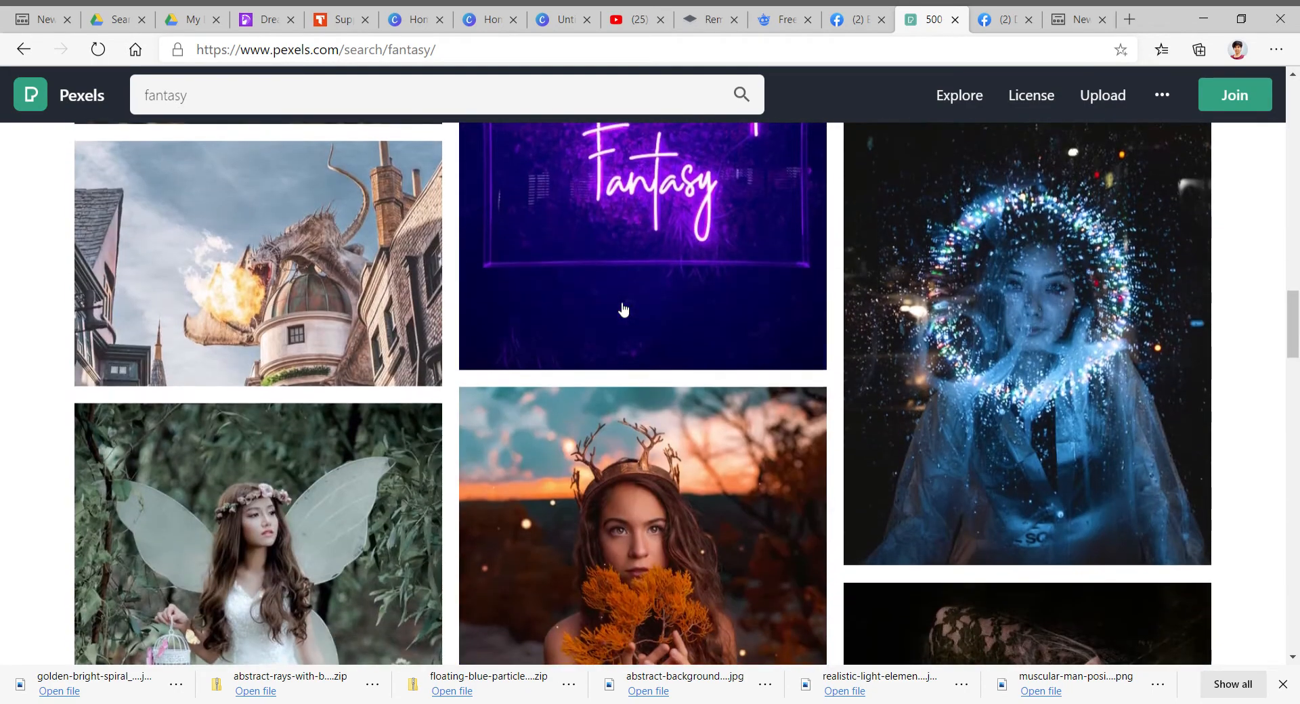
scroll(624, 310, down, 15)
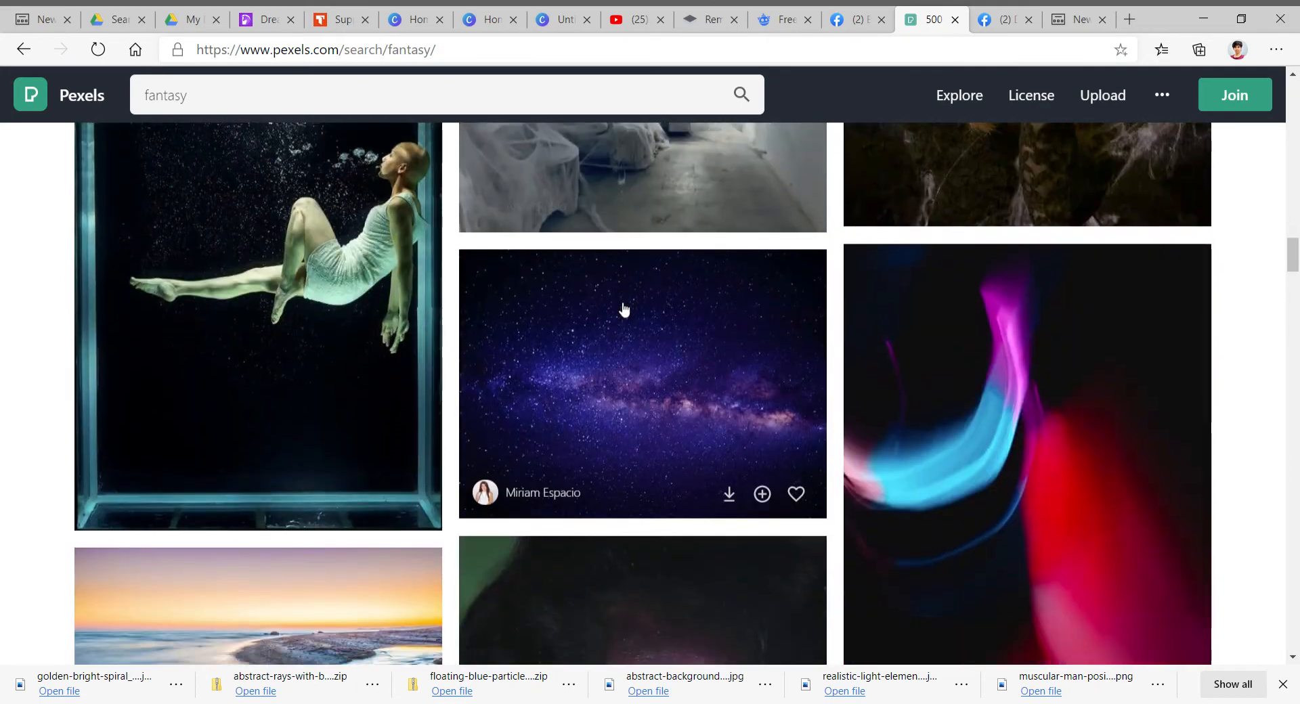
scroll(624, 309, down, 15)
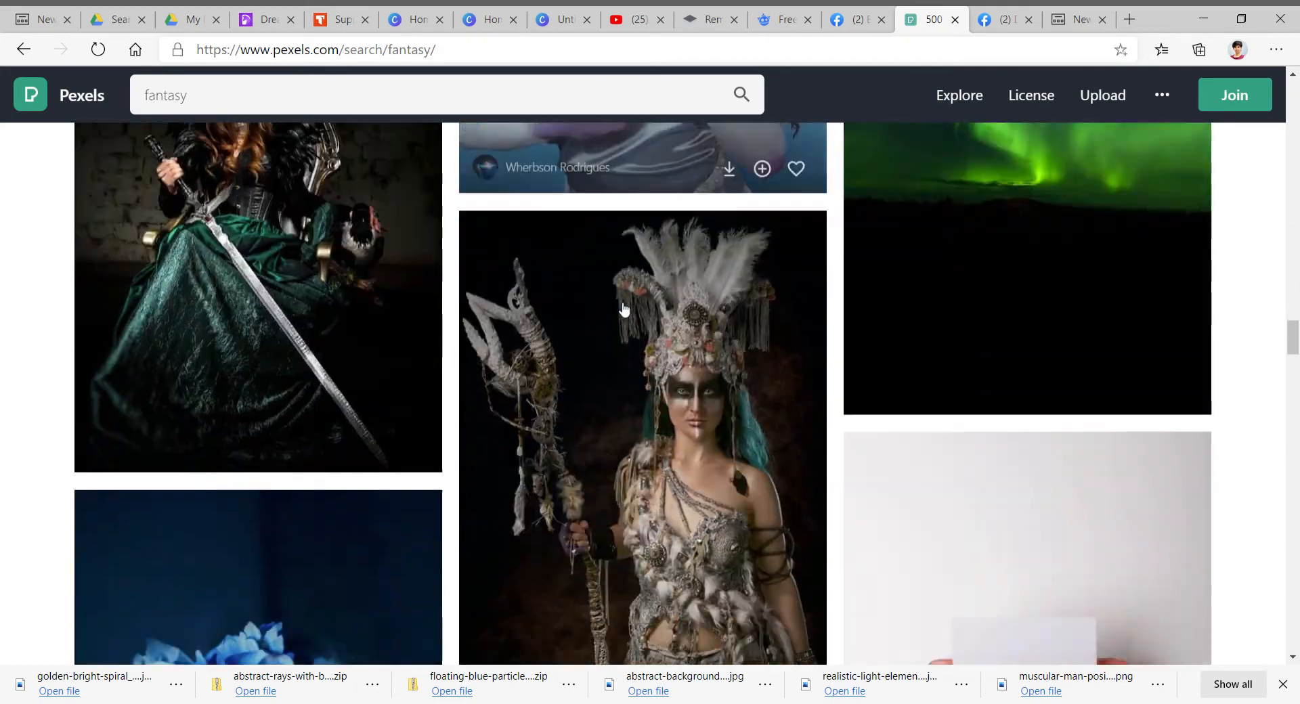
scroll(624, 309, down, 4)
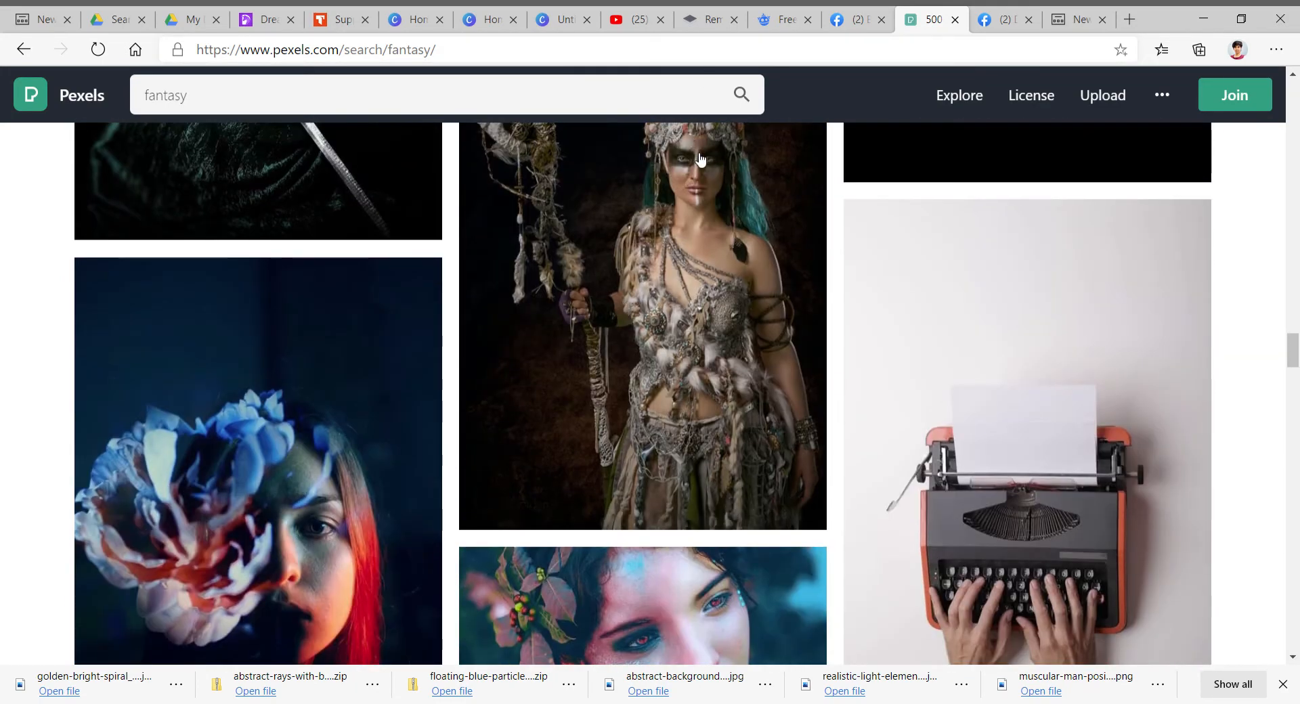
- Switch to the Freepik tab, close the image preview and search Freepik for hunk
click(785, 22)
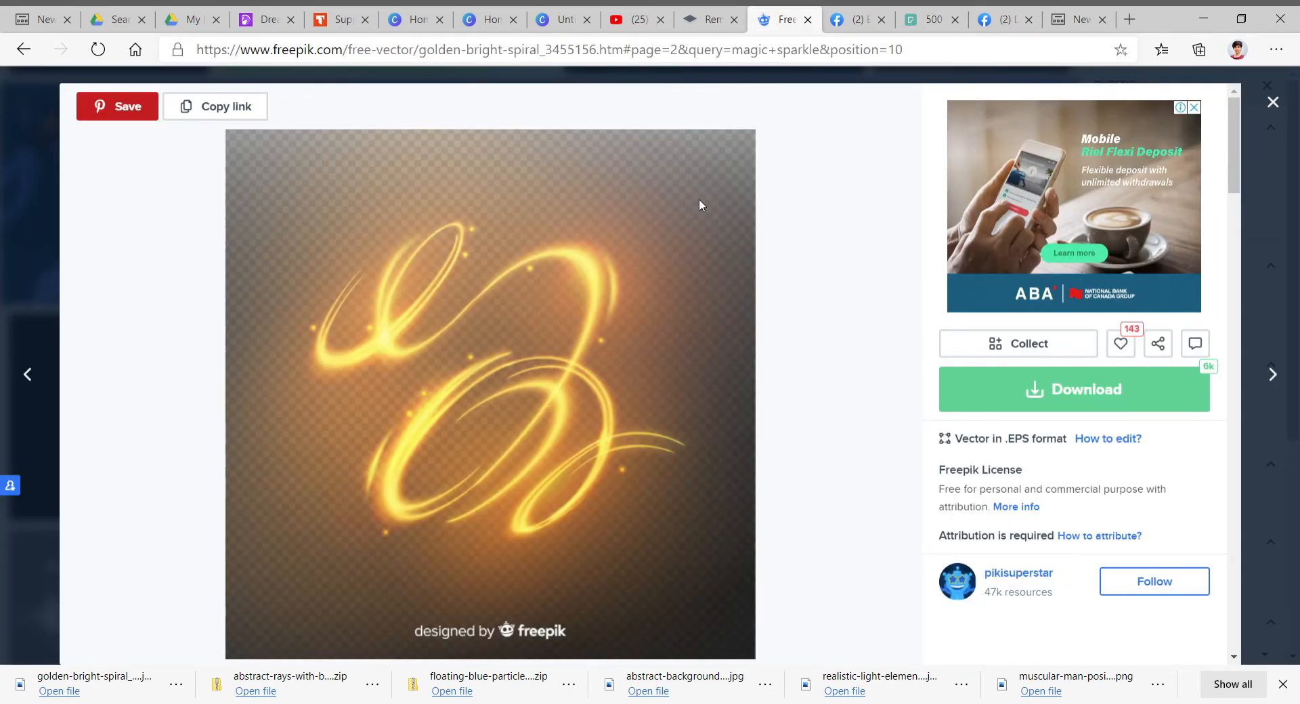
click(1285, 102)
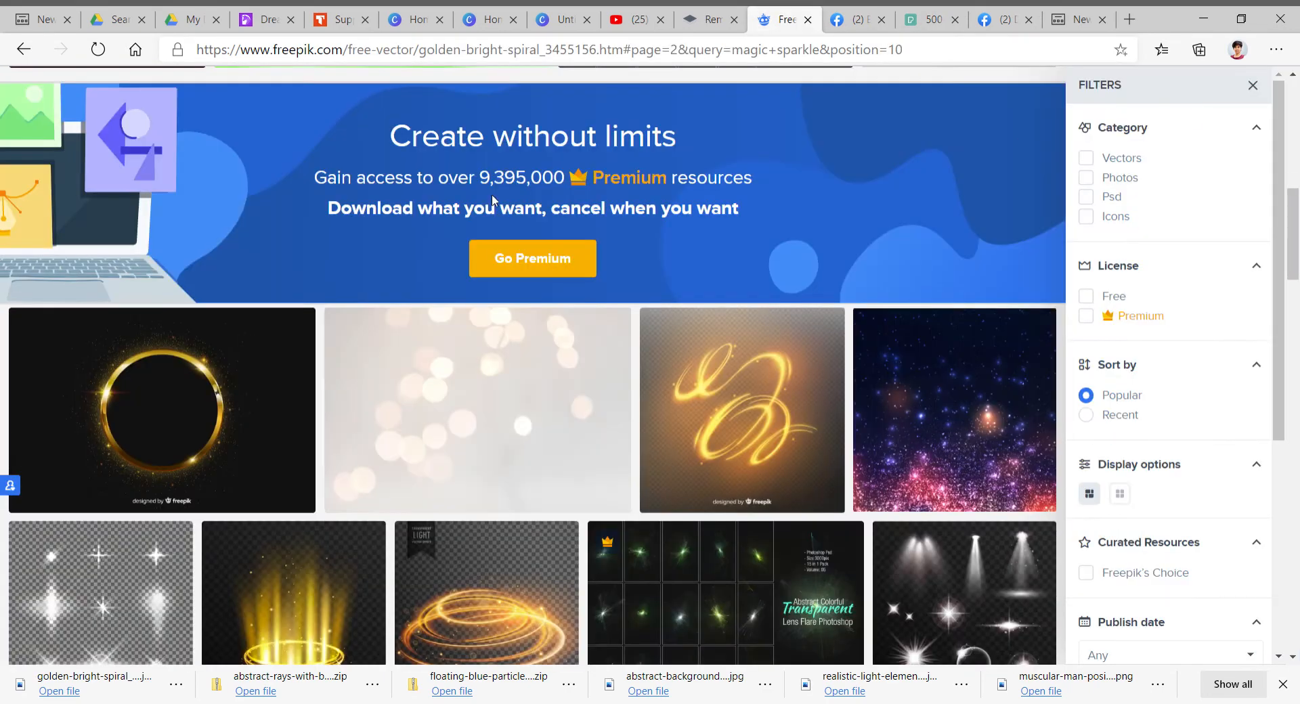
scroll(592, 226, up, 10)
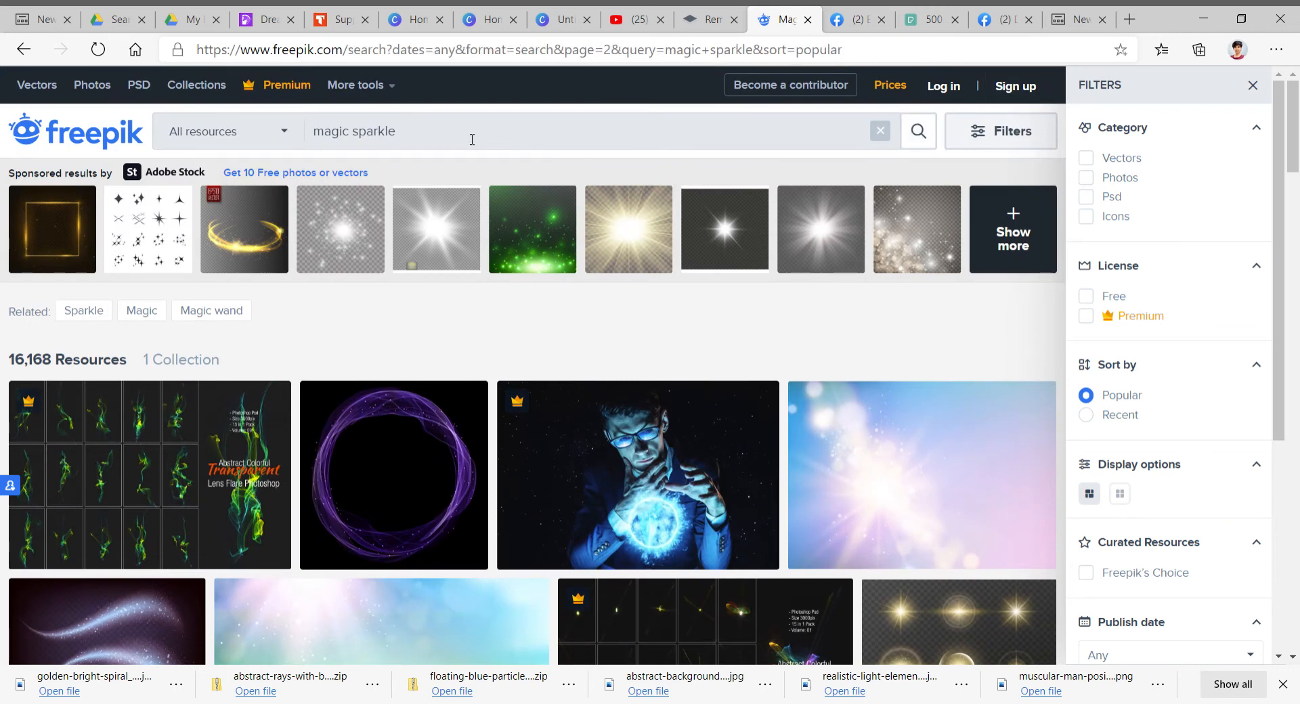
drag(472, 139, 282, 129)
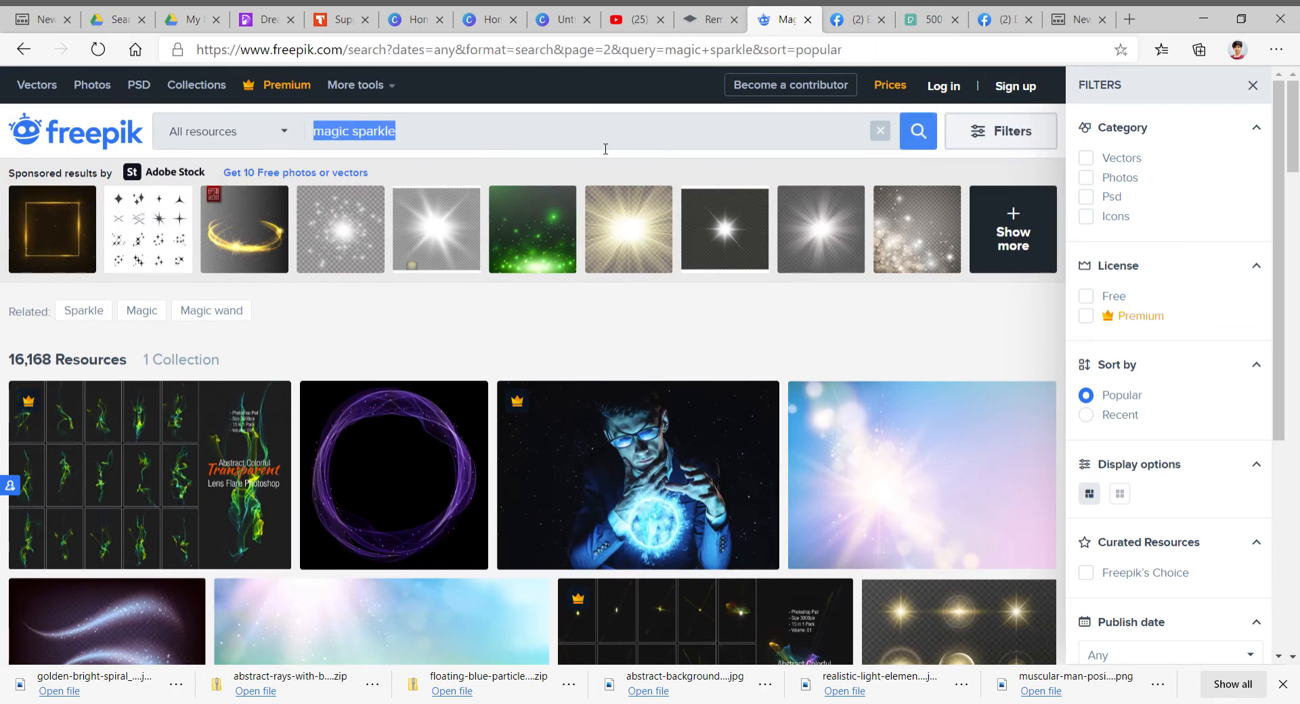
text(hi)
key(BackSpace)
key(BackSpace)
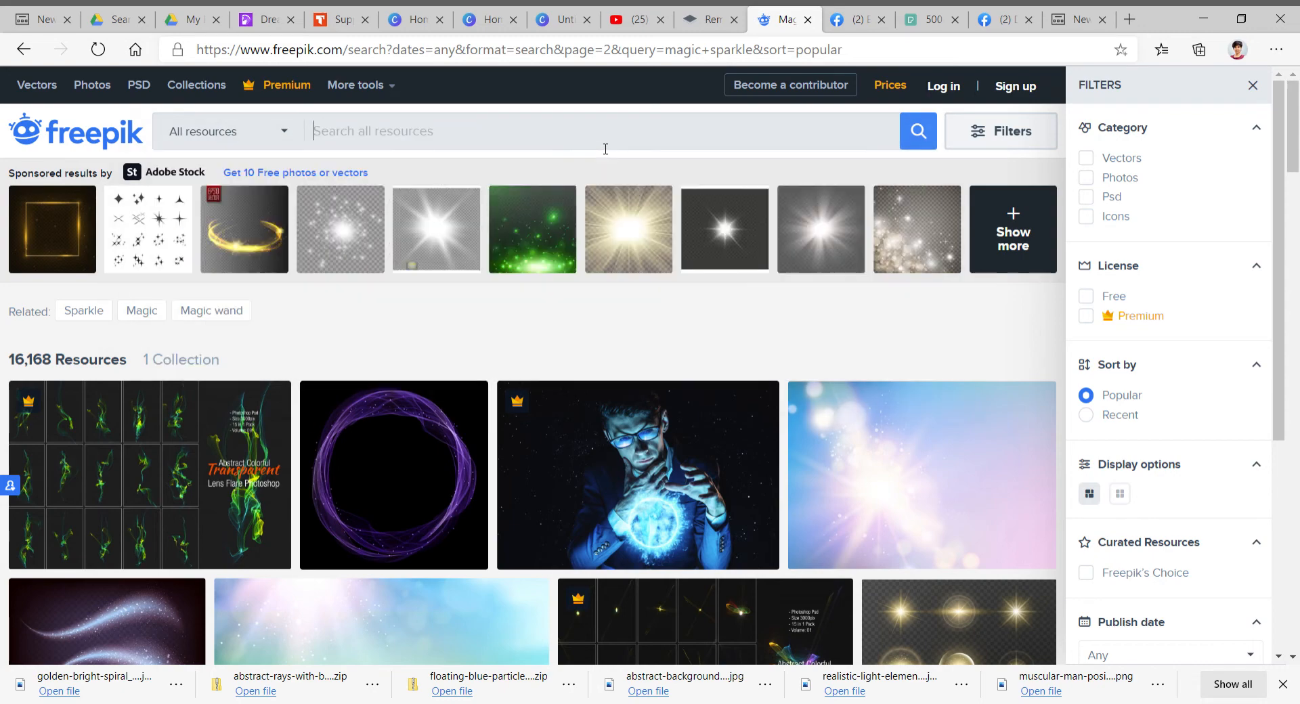
text(hunk)
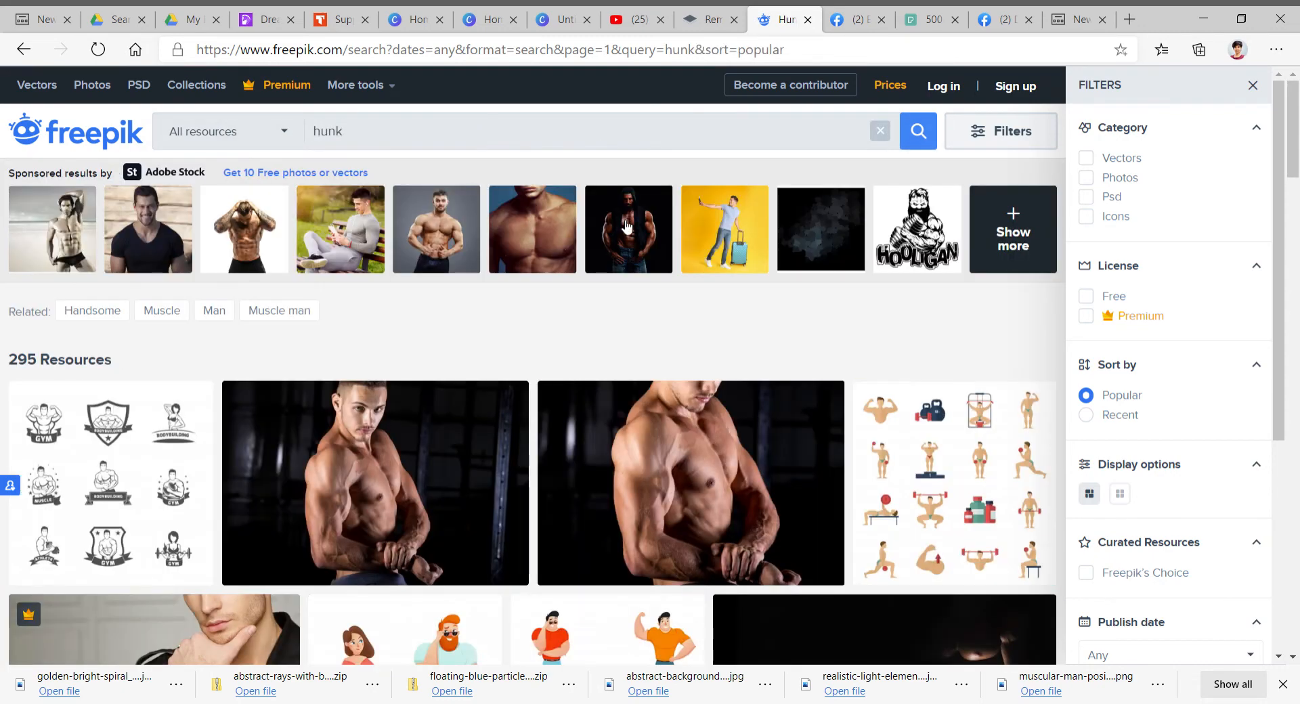
- Browse the Freepik hunk results, dismissing the advertisement popup
scroll(649, 374, down, 15)
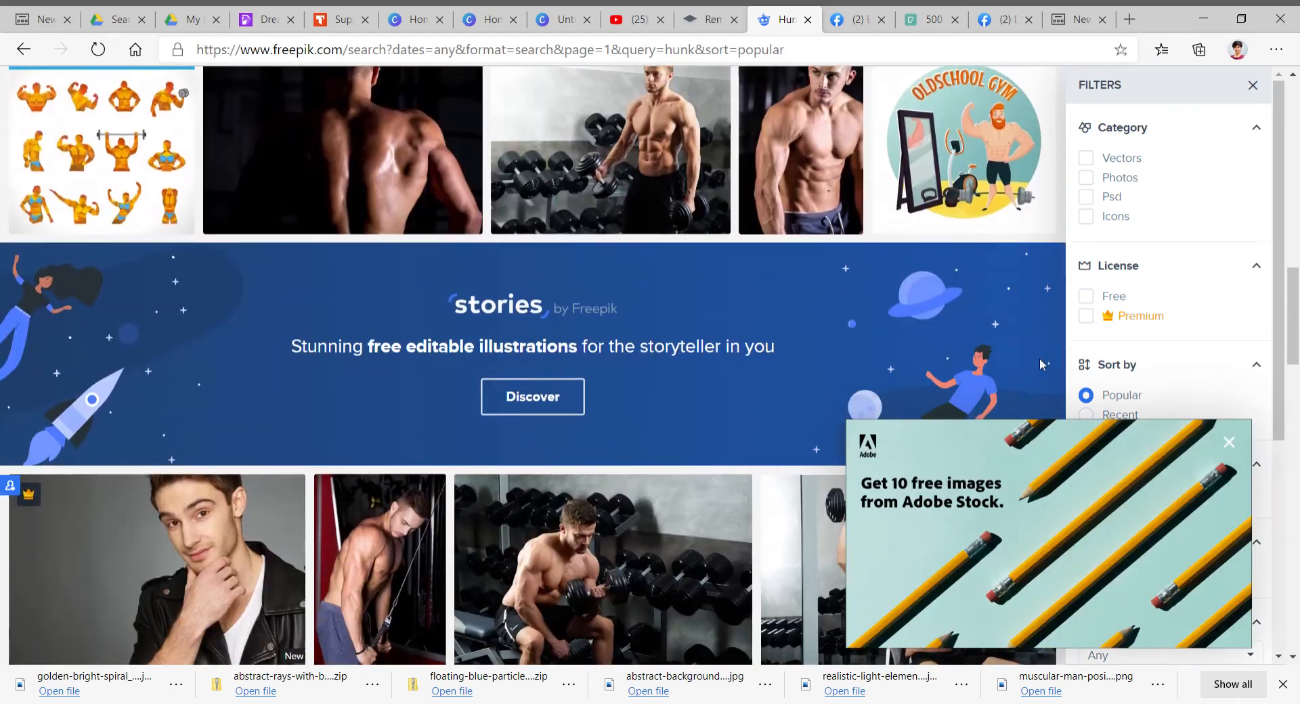
click(1229, 443)
scroll(657, 276, down, 15)
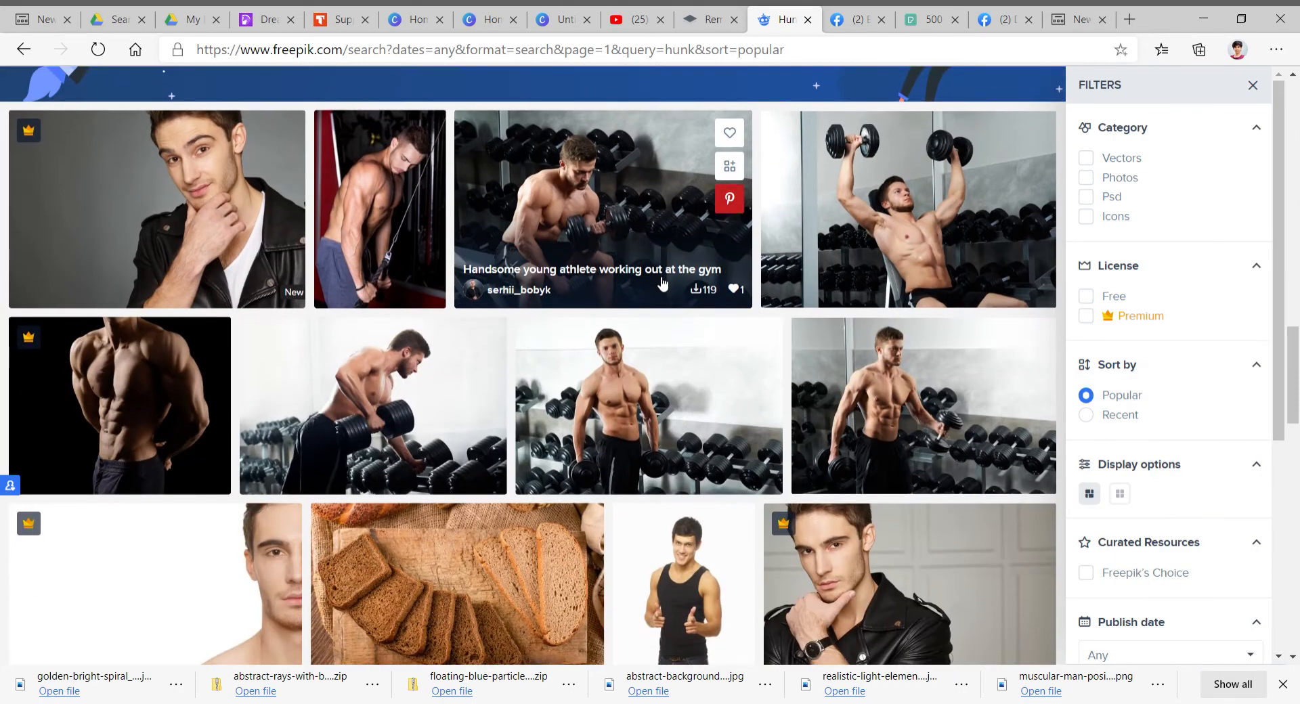
scroll(662, 283, up, 7)
scroll(662, 283, up, 15)
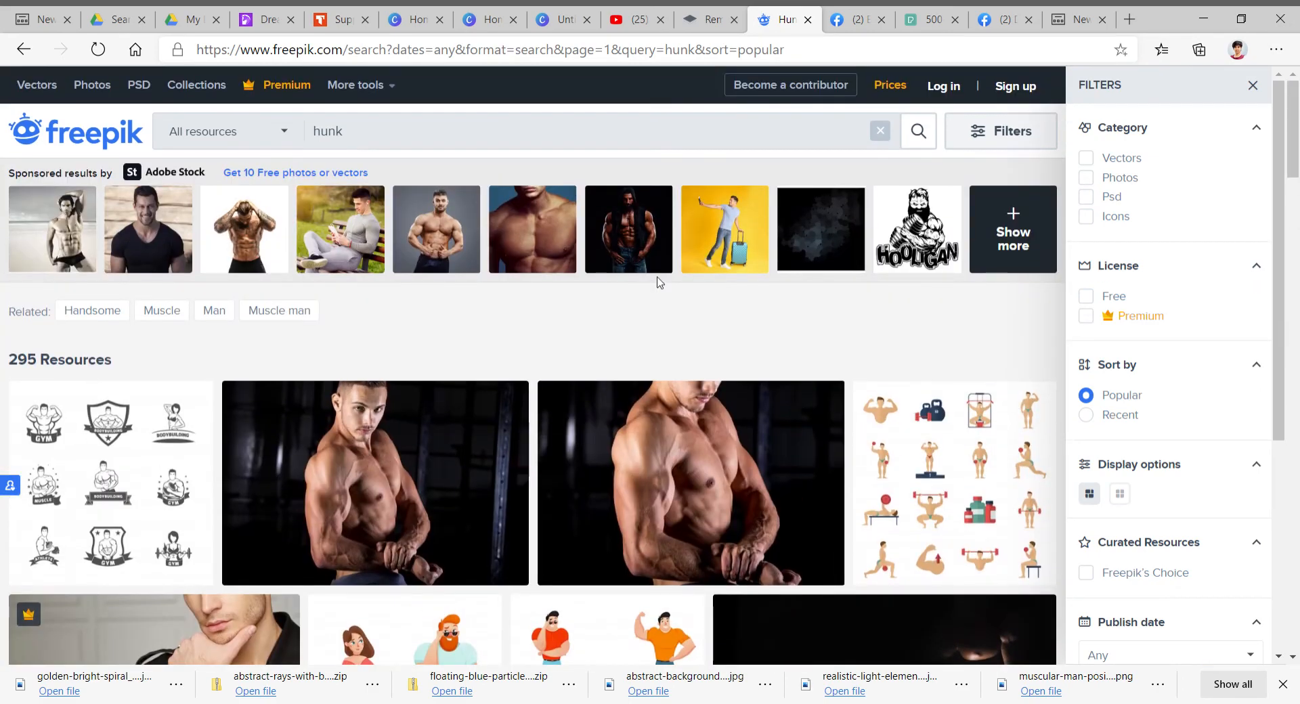
scroll(676, 394, down, 5)
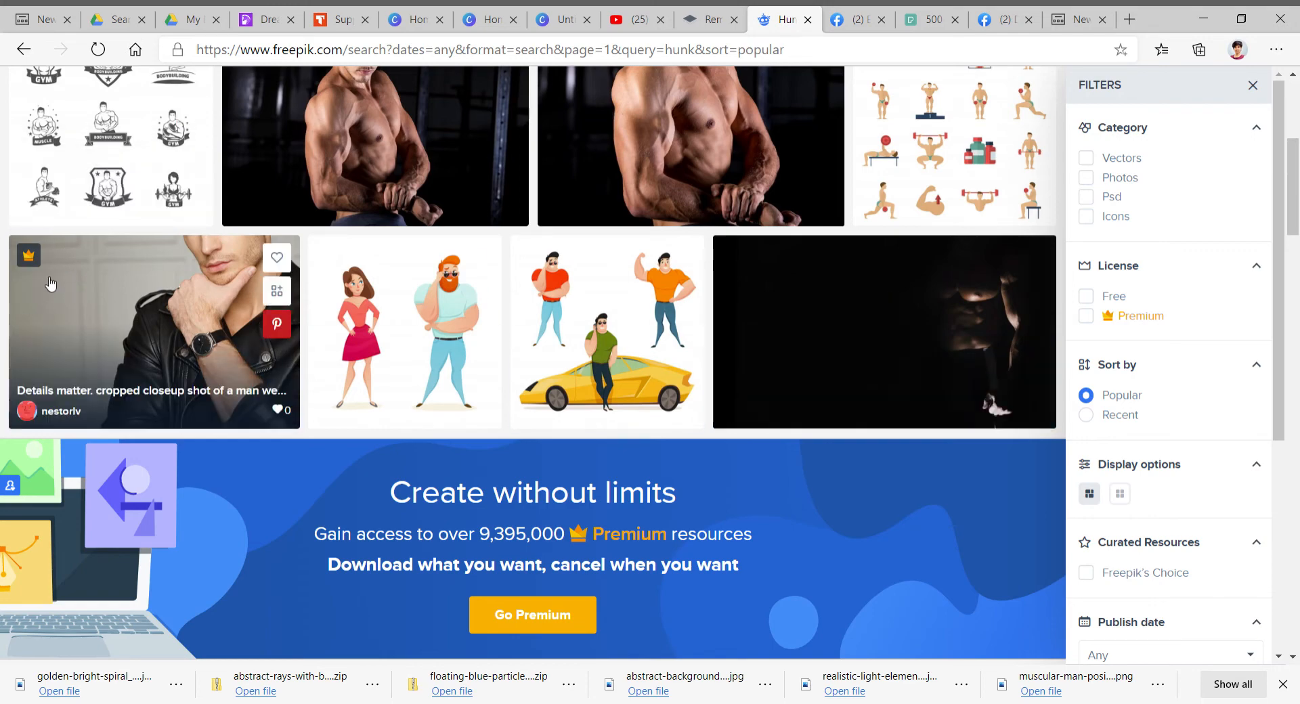
scroll(853, 302, up, 5)
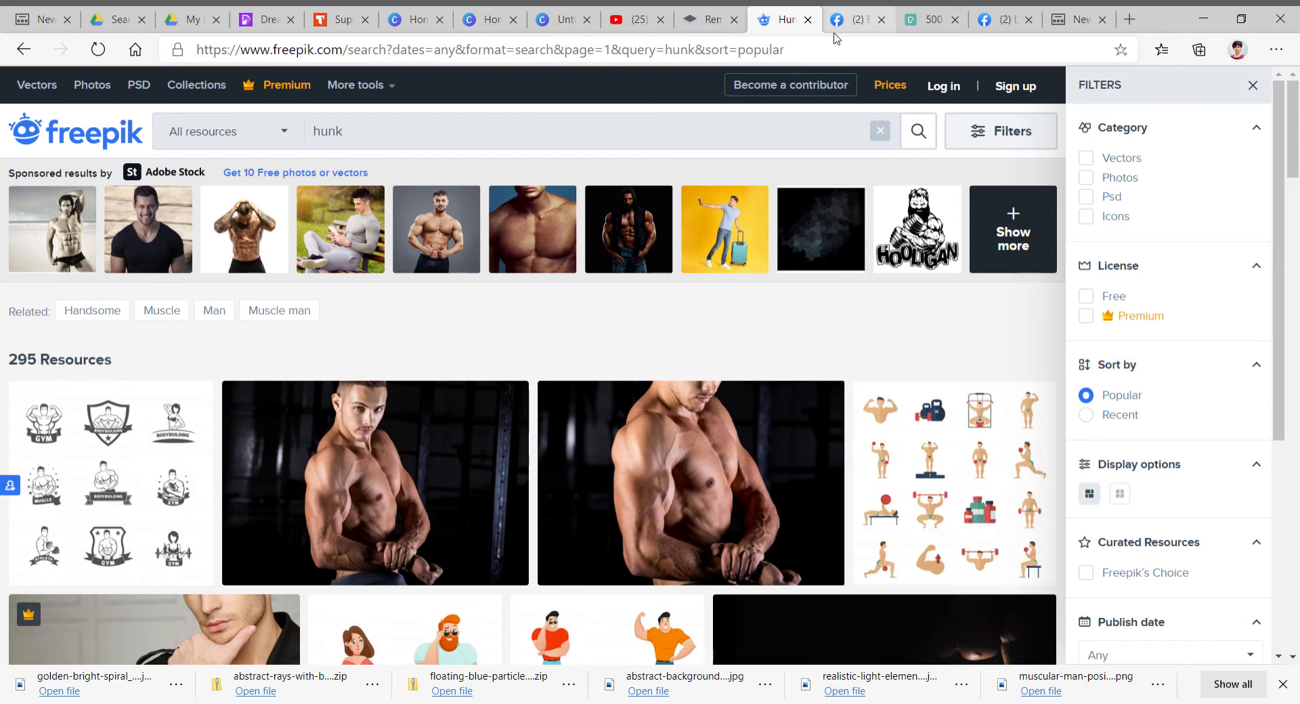
click(928, 32)
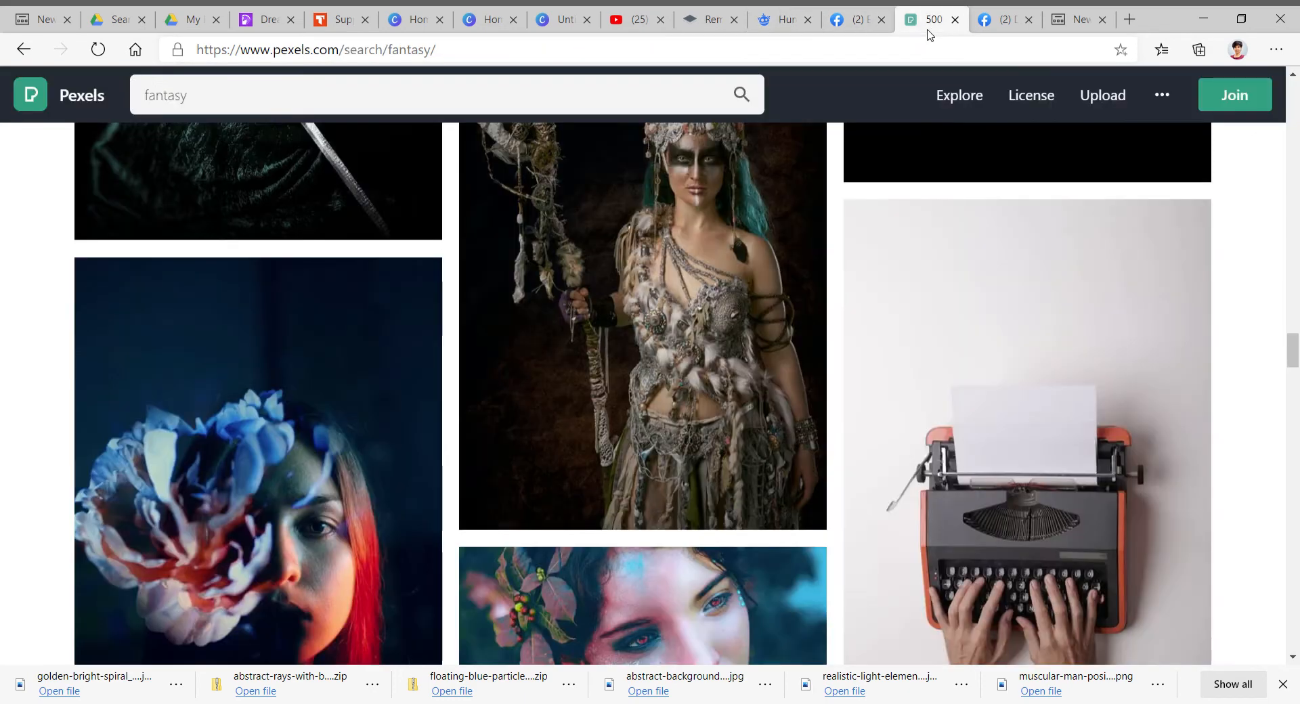
click(783, 27)
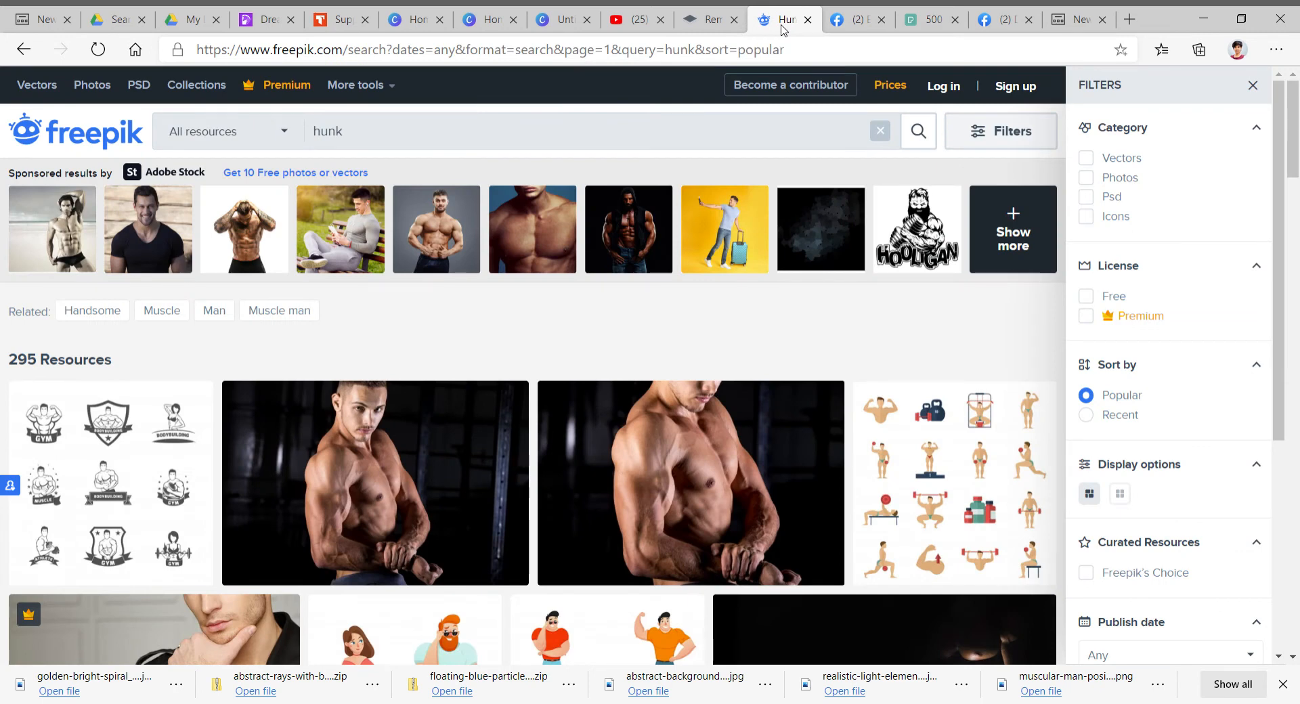
- Return to the Canva design, clear the photo search and add the recently used photo of a woman among trees
click(554, 26)
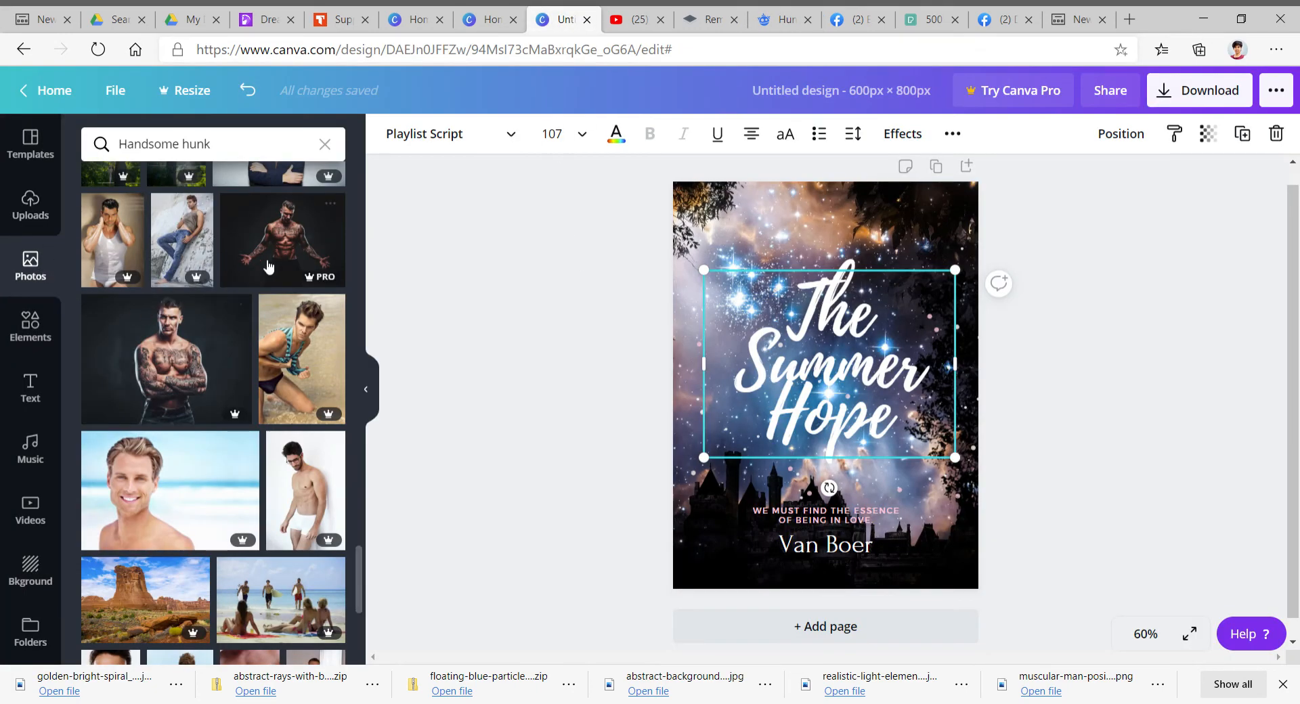
scroll(281, 266, up, 5)
scroll(281, 266, up, 15)
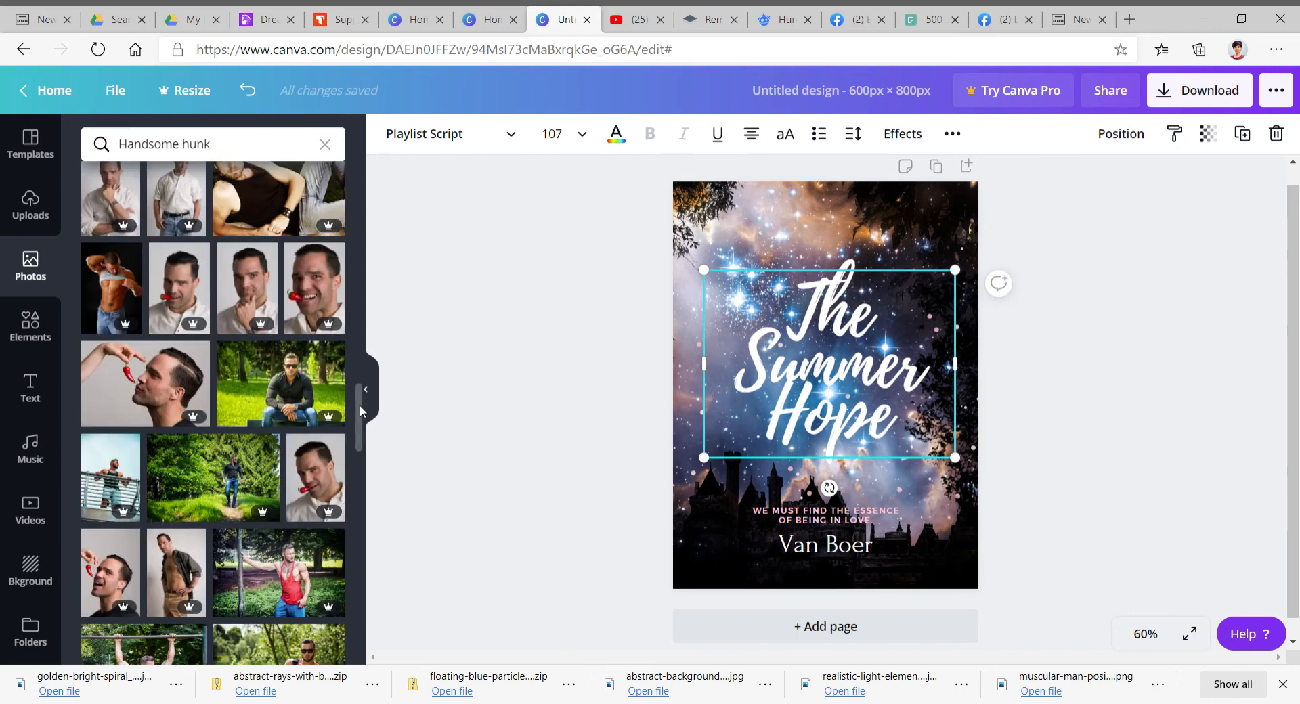
drag(360, 407, 372, 147)
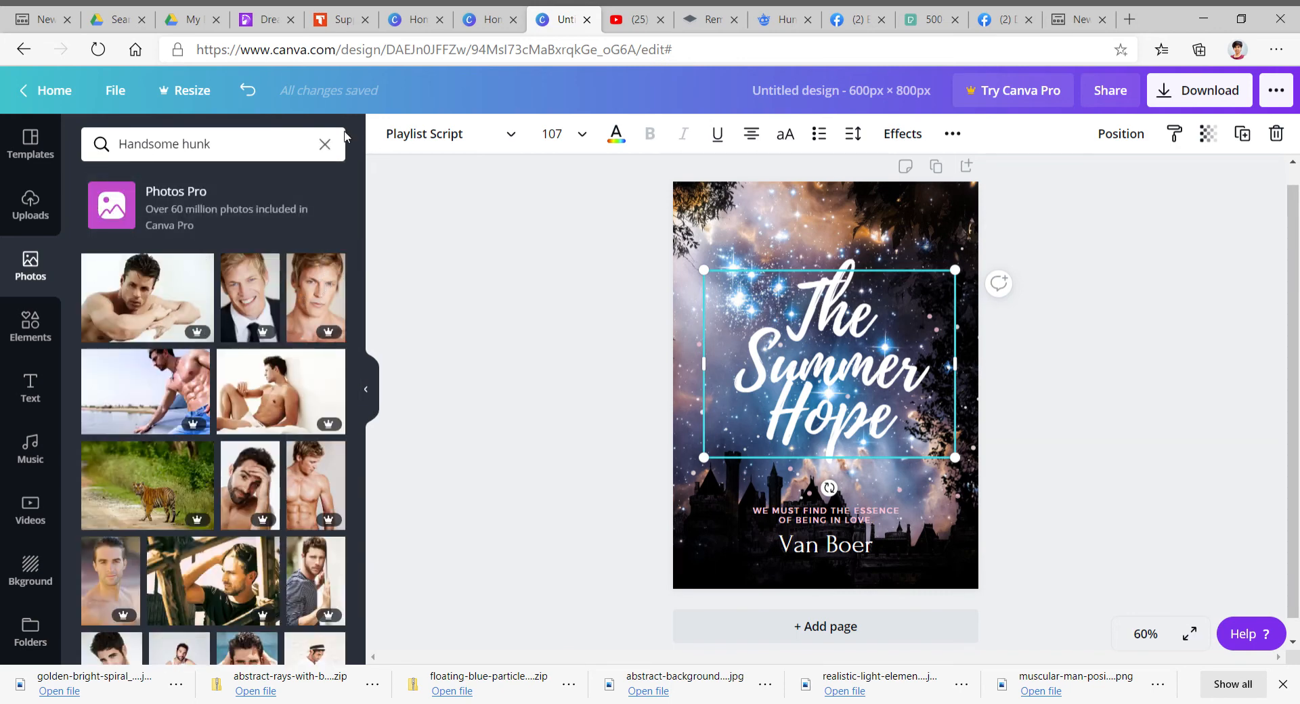
click(327, 144)
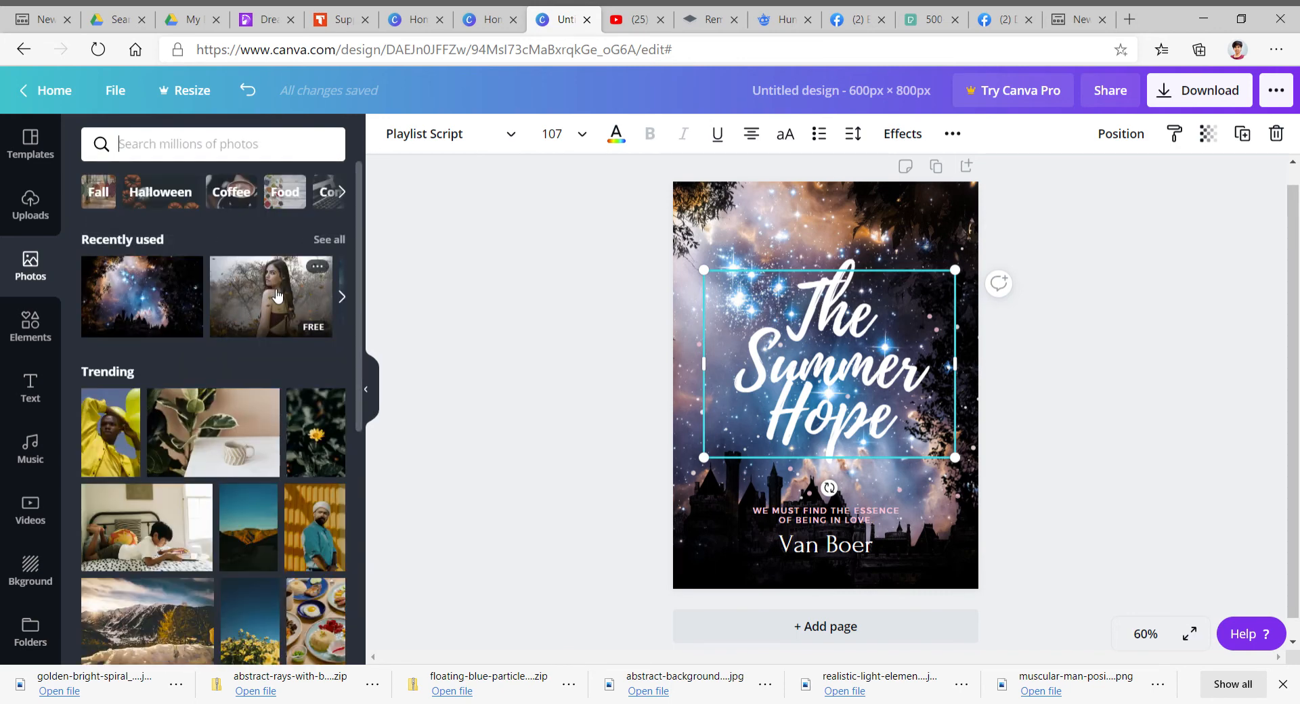
click(277, 294)
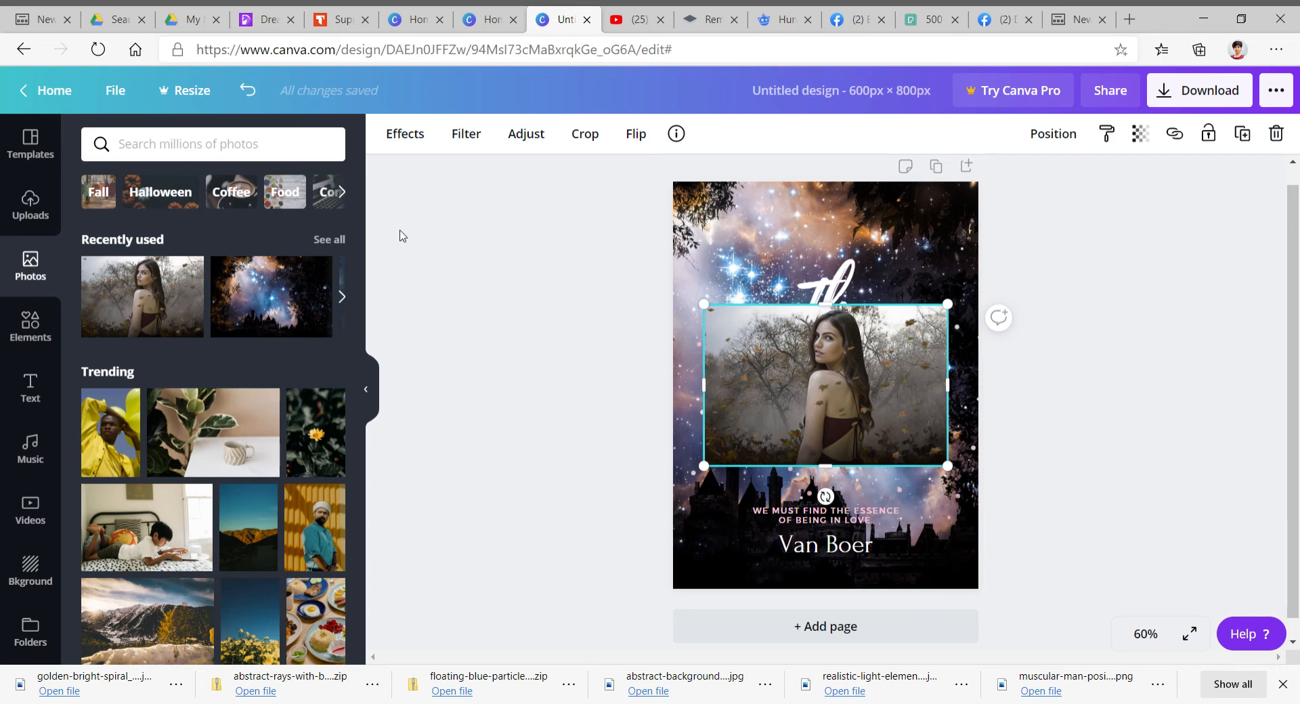
- Look over the photo Effects options and the Uploads panel, and glance at the remove.bg tab
click(427, 135)
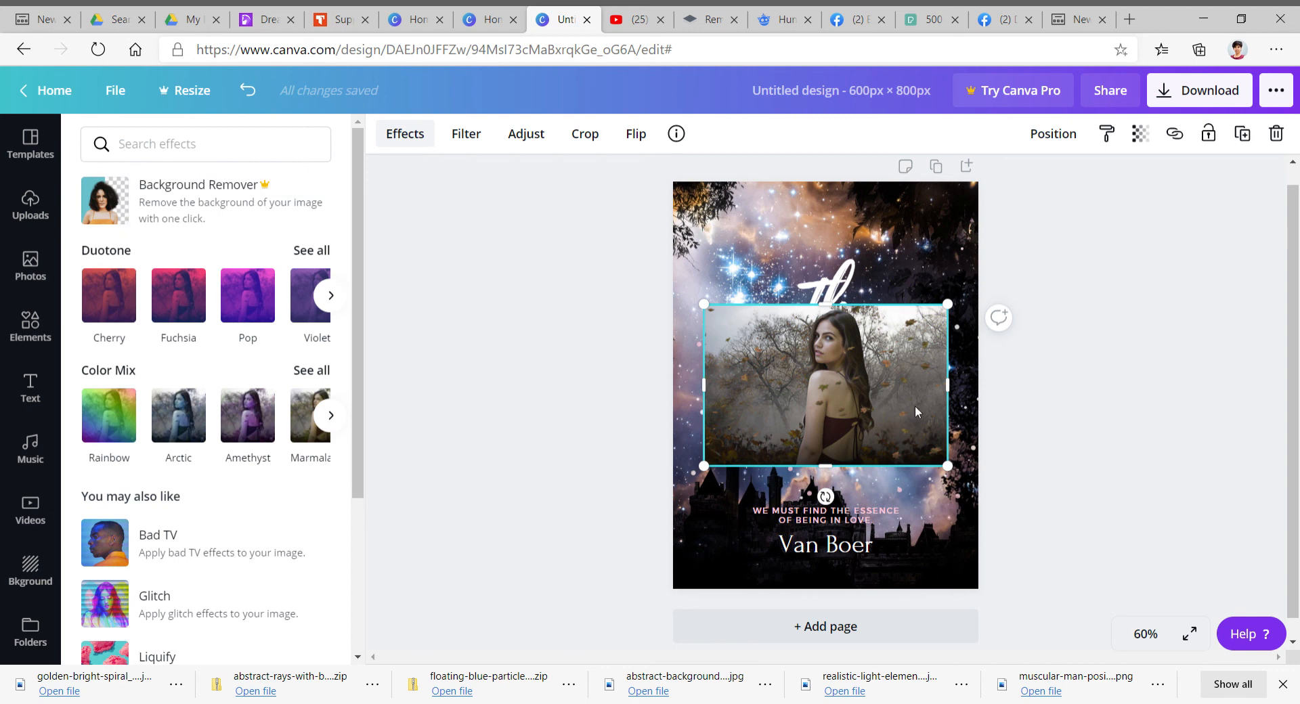
click(40, 210)
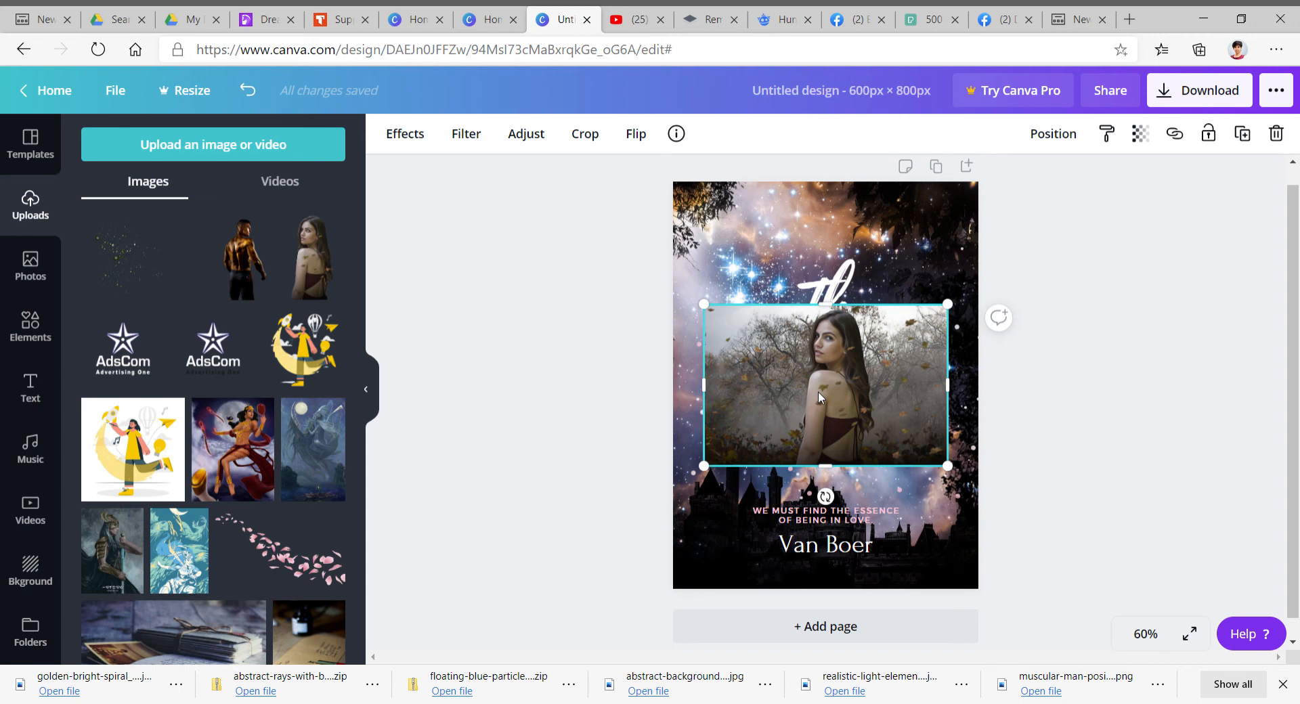
click(705, 21)
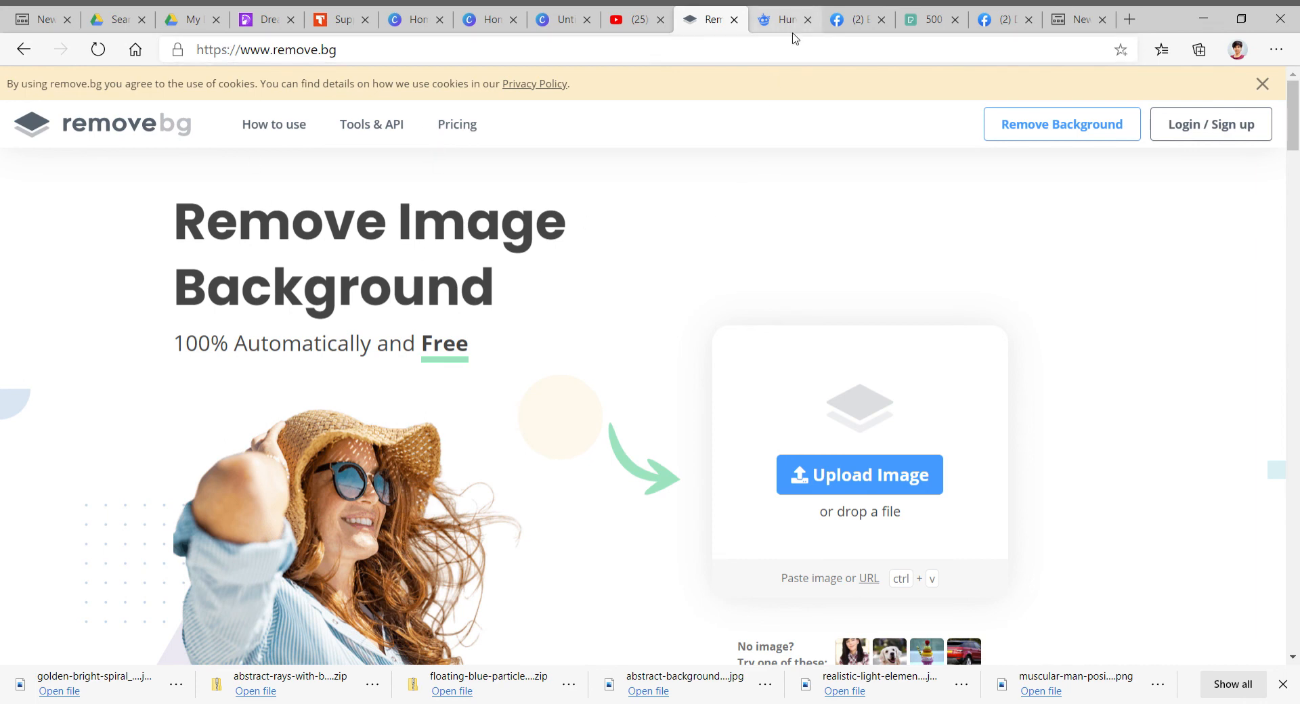
click(565, 20)
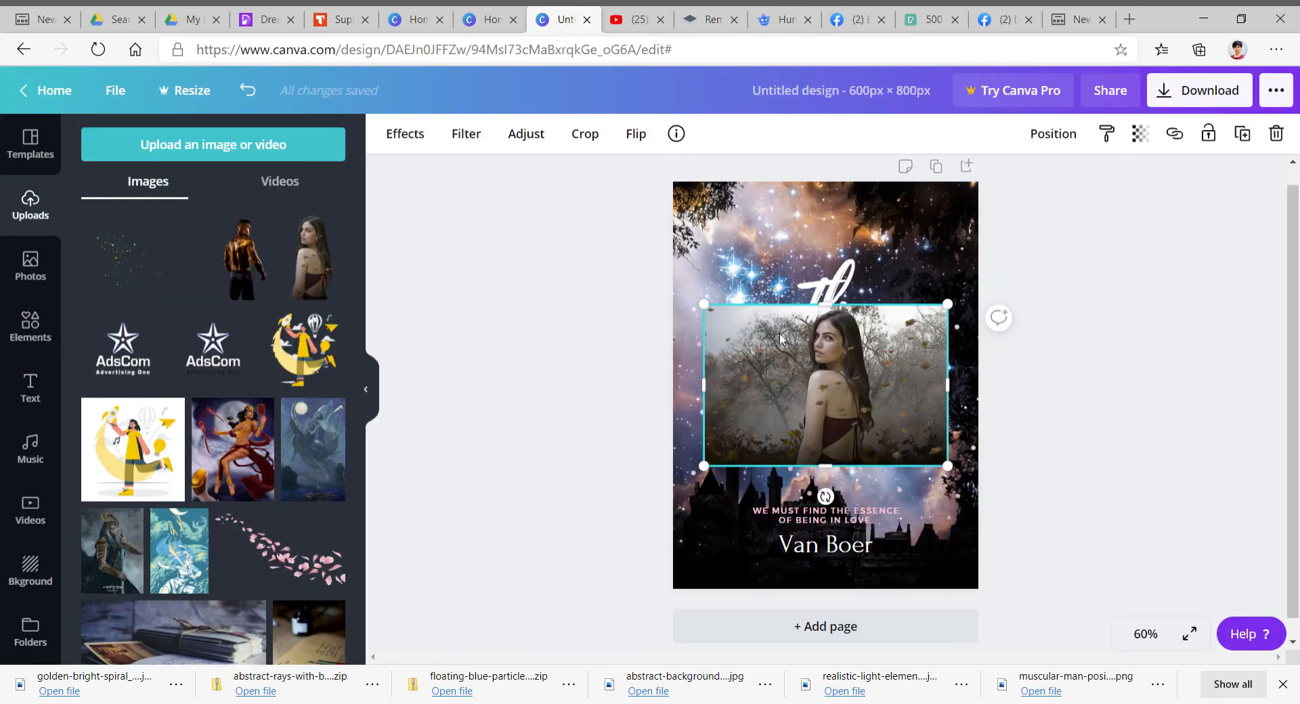
- Add a second page and place the woman-among-trees photo on it, enlarged to fill the page
scroll(823, 382, down, 1)
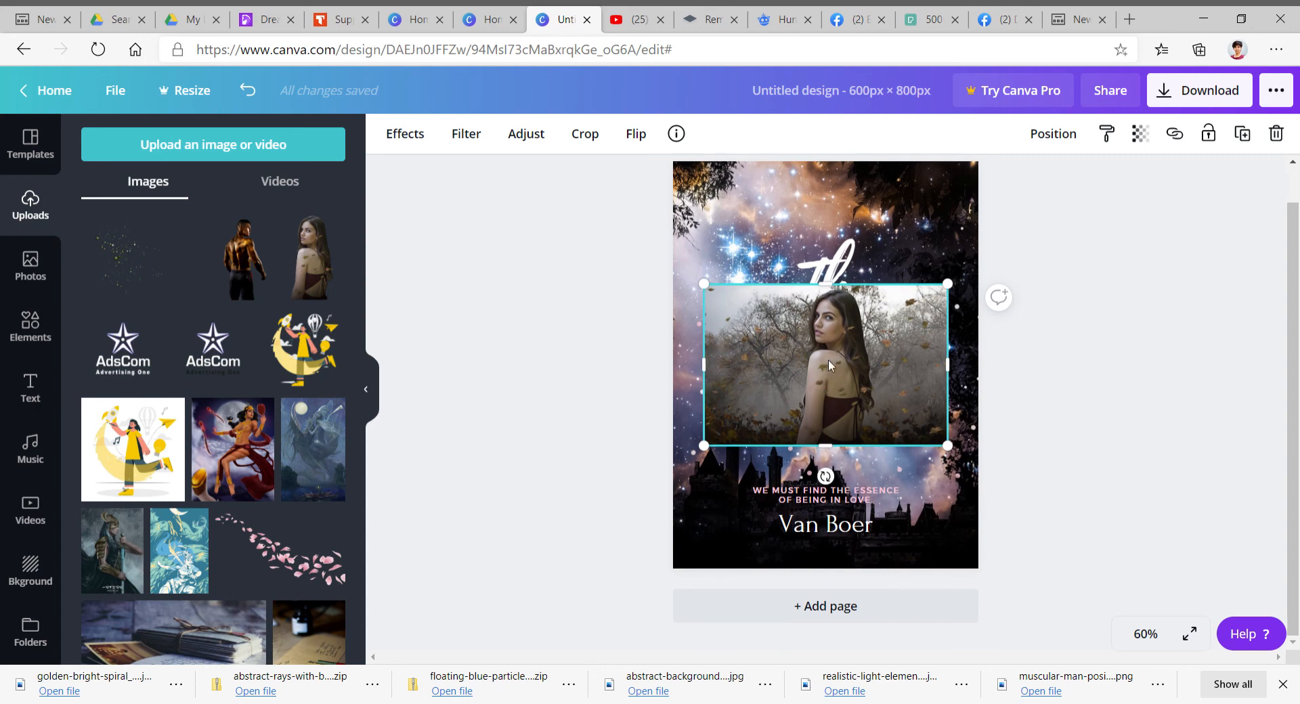
click(849, 614)
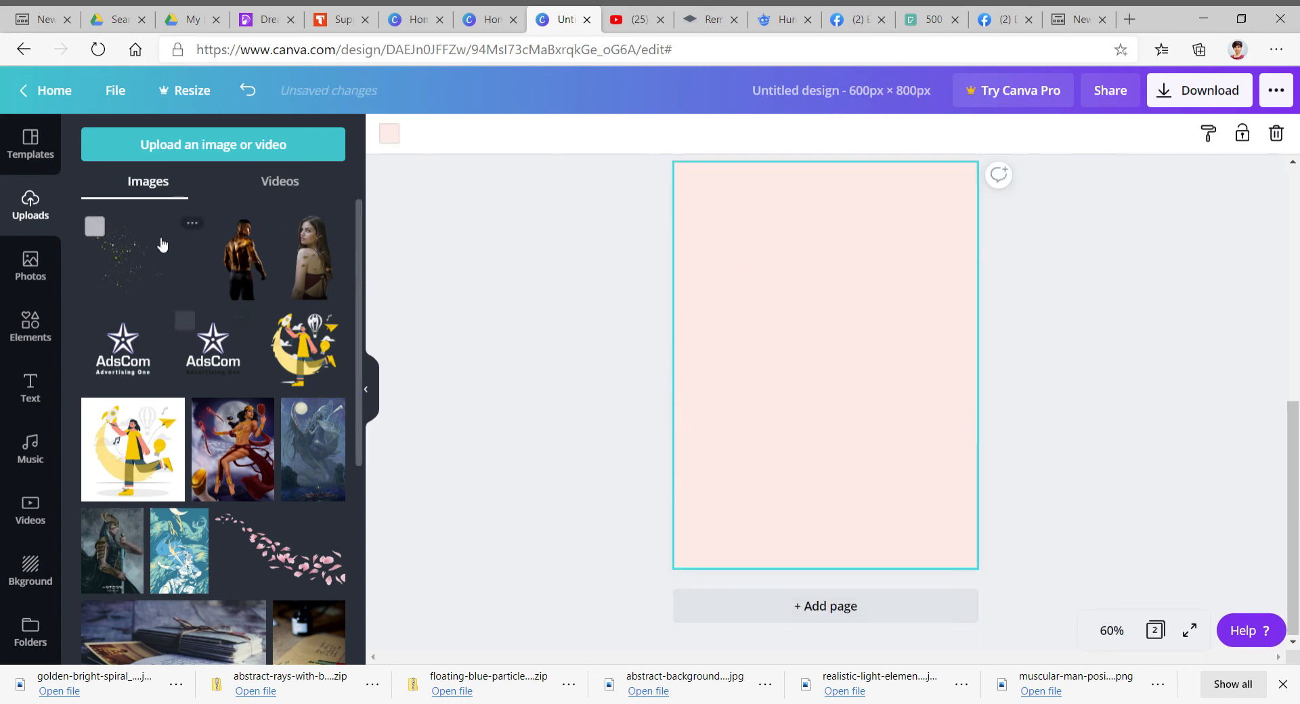
click(24, 271)
click(145, 296)
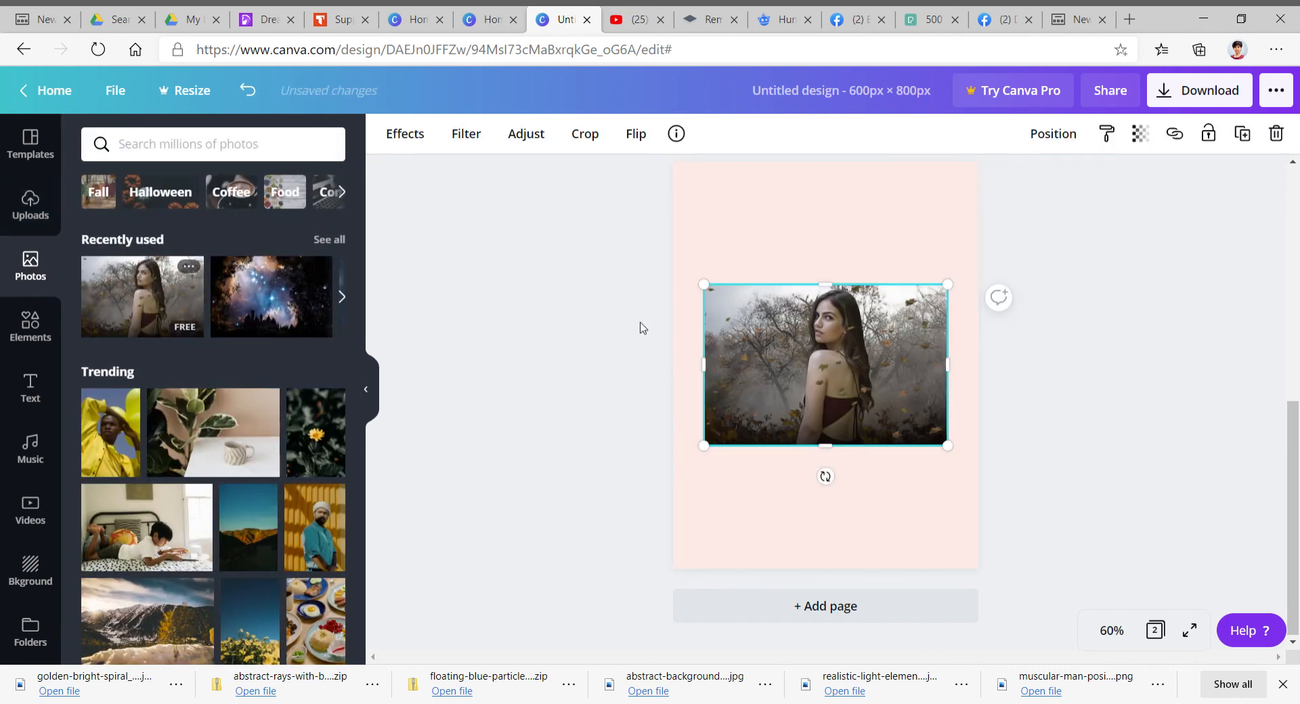
drag(947, 446, 1100, 626)
drag(705, 285, 553, 126)
drag(921, 470, 914, 474)
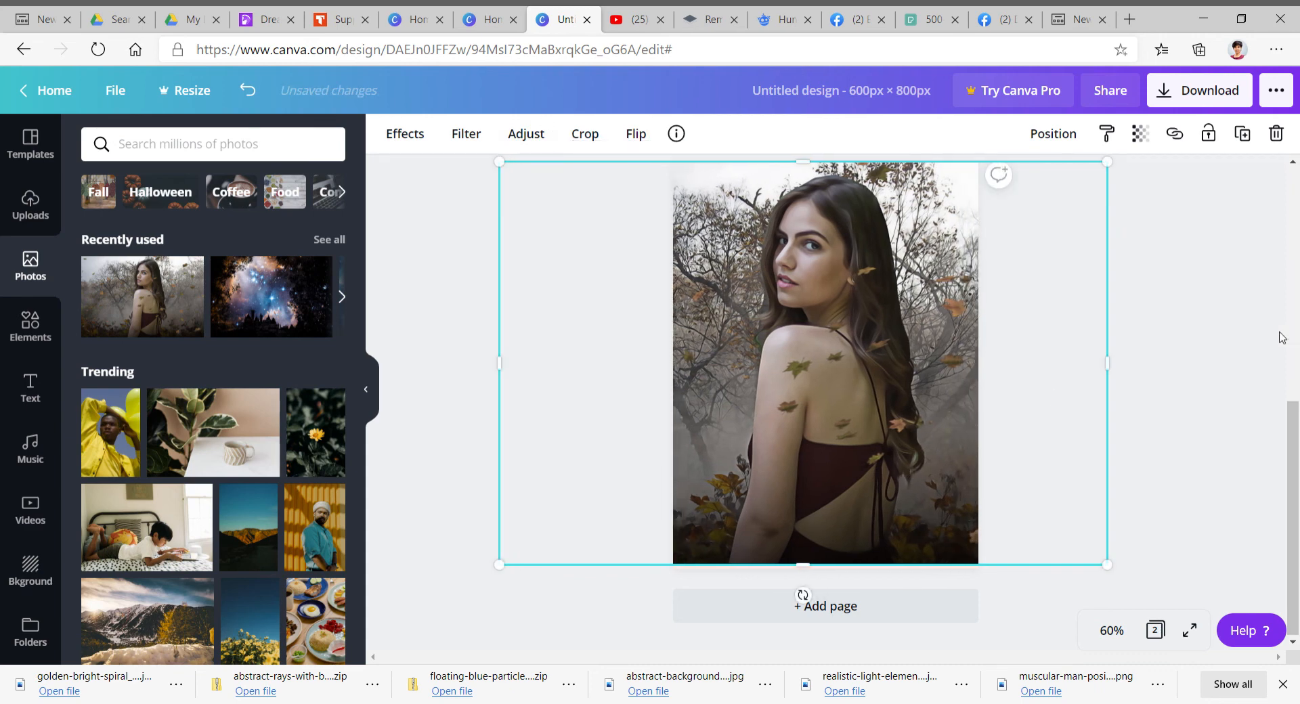
- Download only page 2 of the design as a PNG image
click(1216, 90)
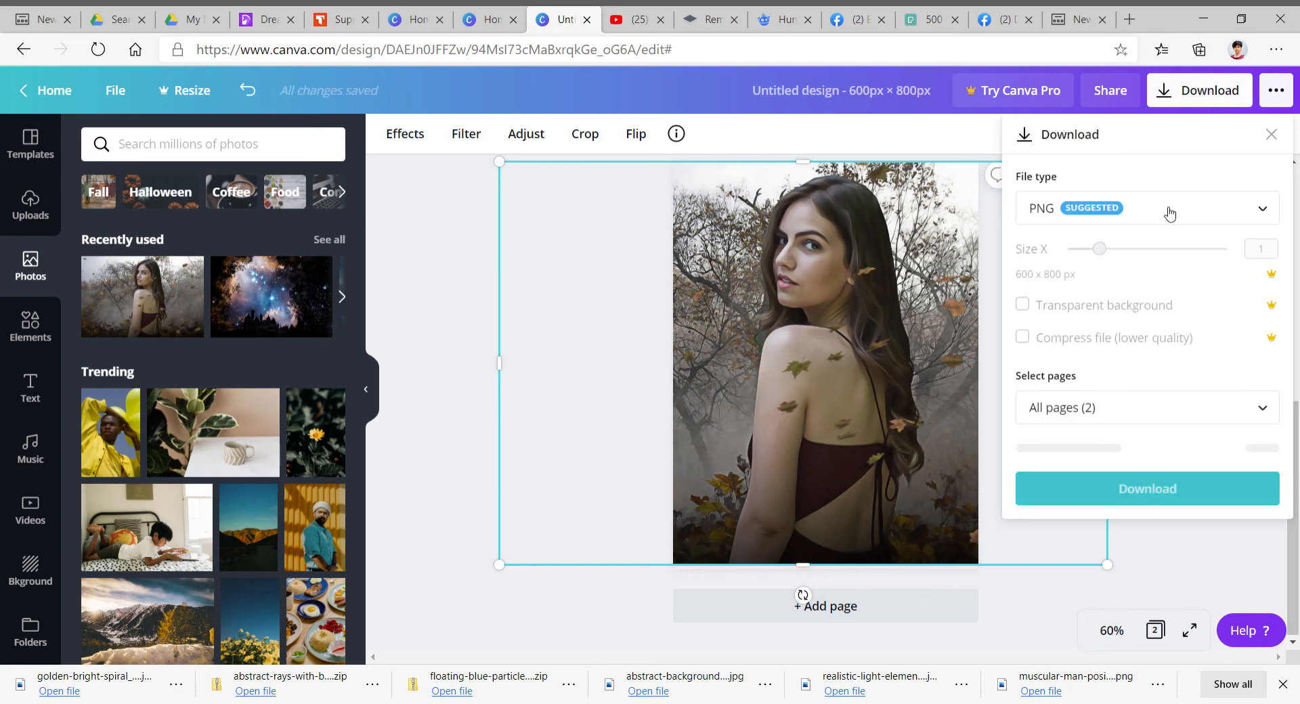
click(1110, 409)
click(1115, 550)
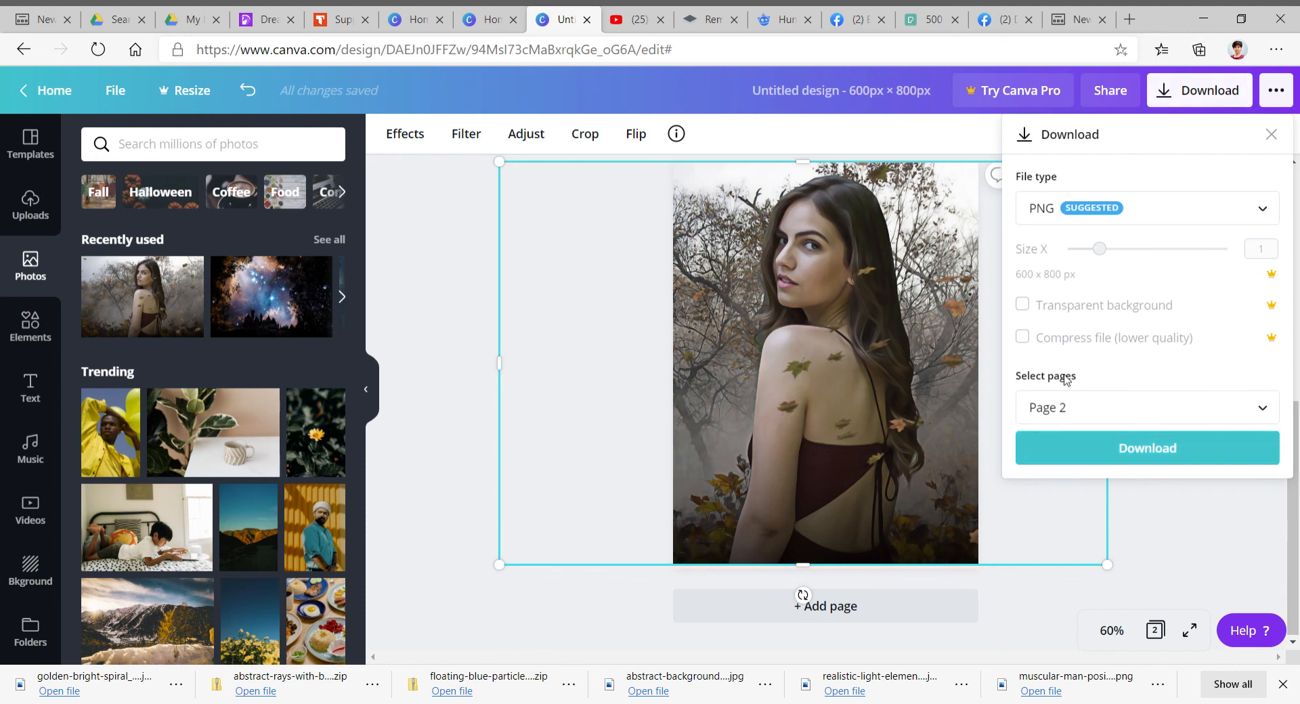
click(1162, 538)
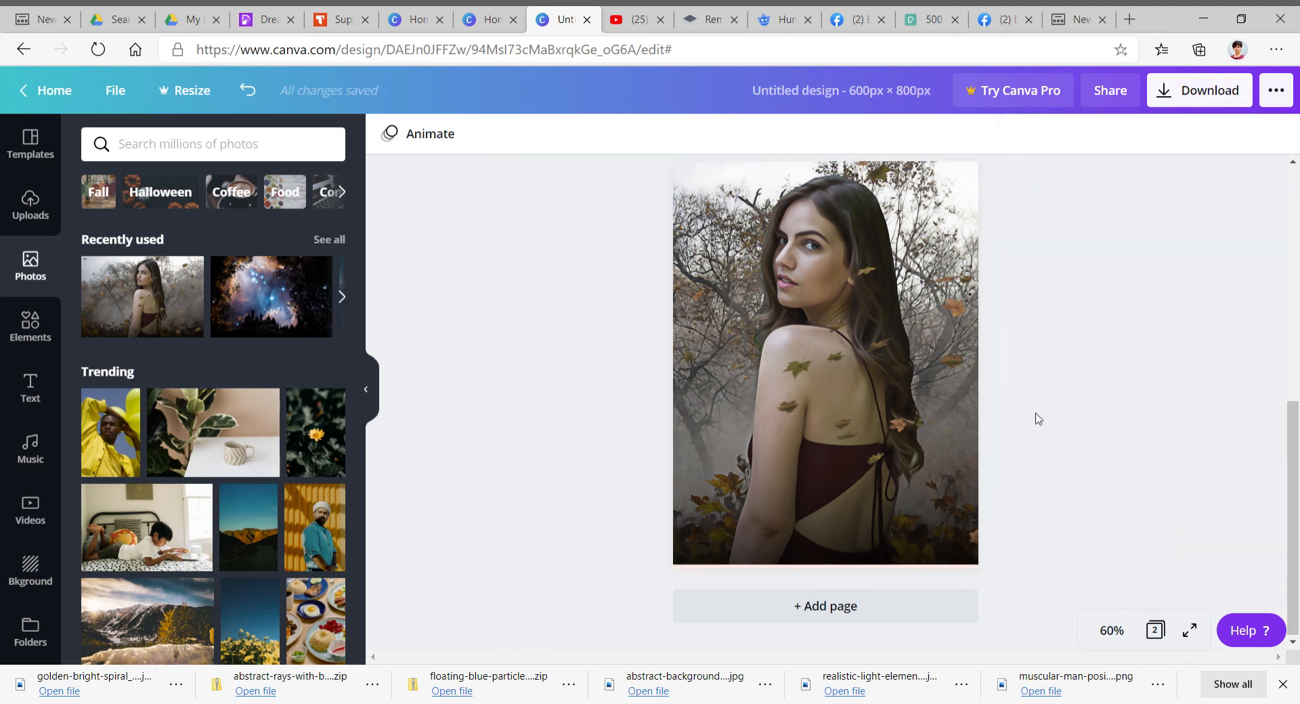
- Switch to remove.bg, open its image upload page, and return to the Canva design
click(704, 21)
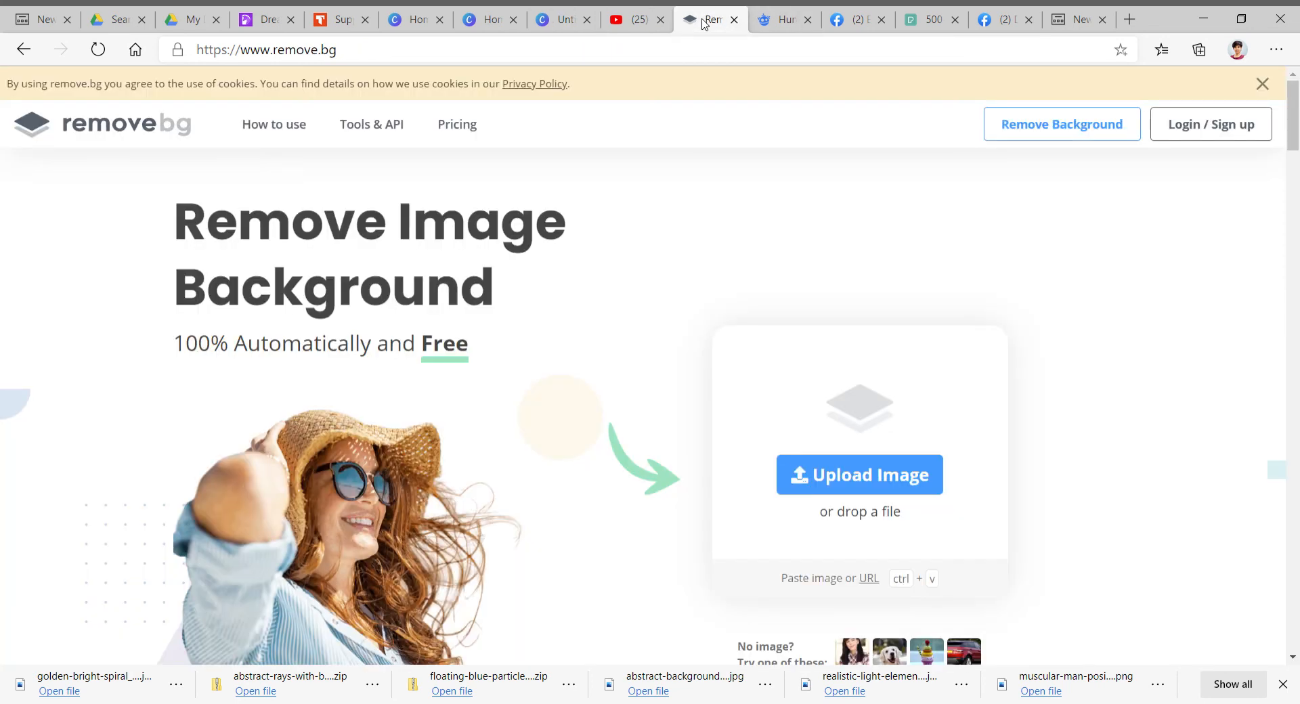
click(893, 481)
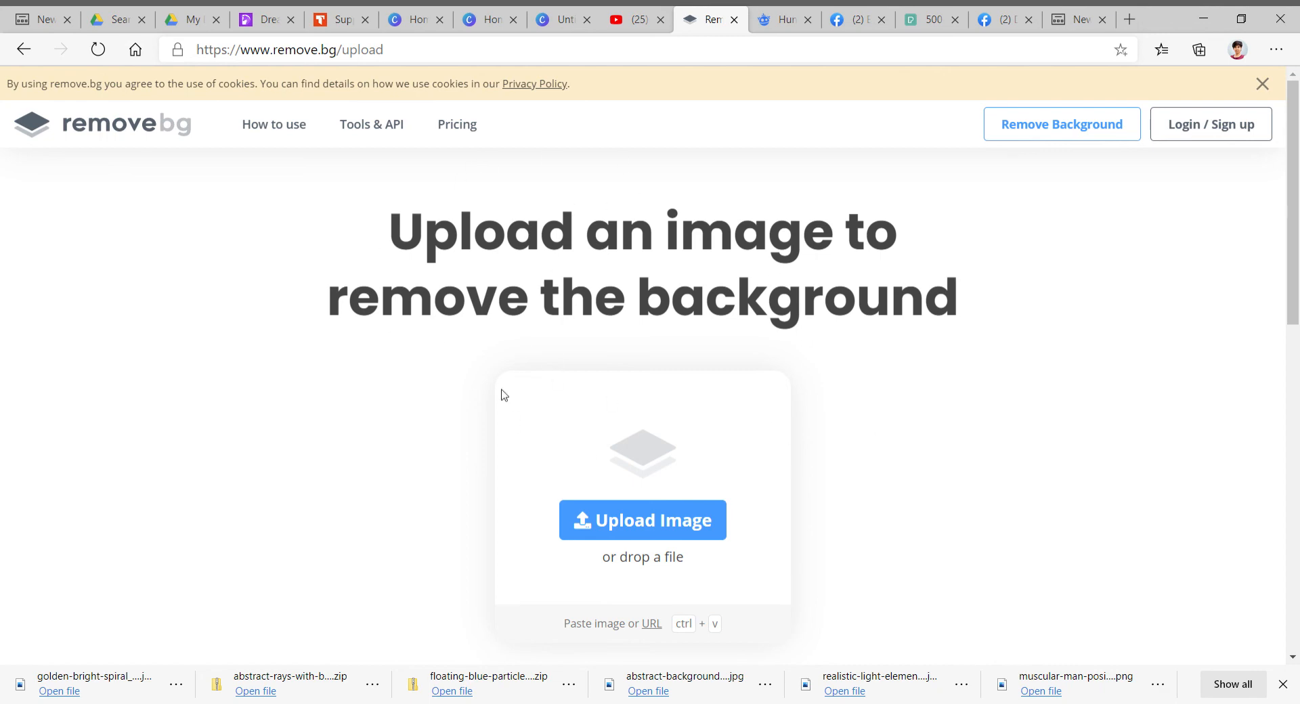
scroll(633, 314, down, 5)
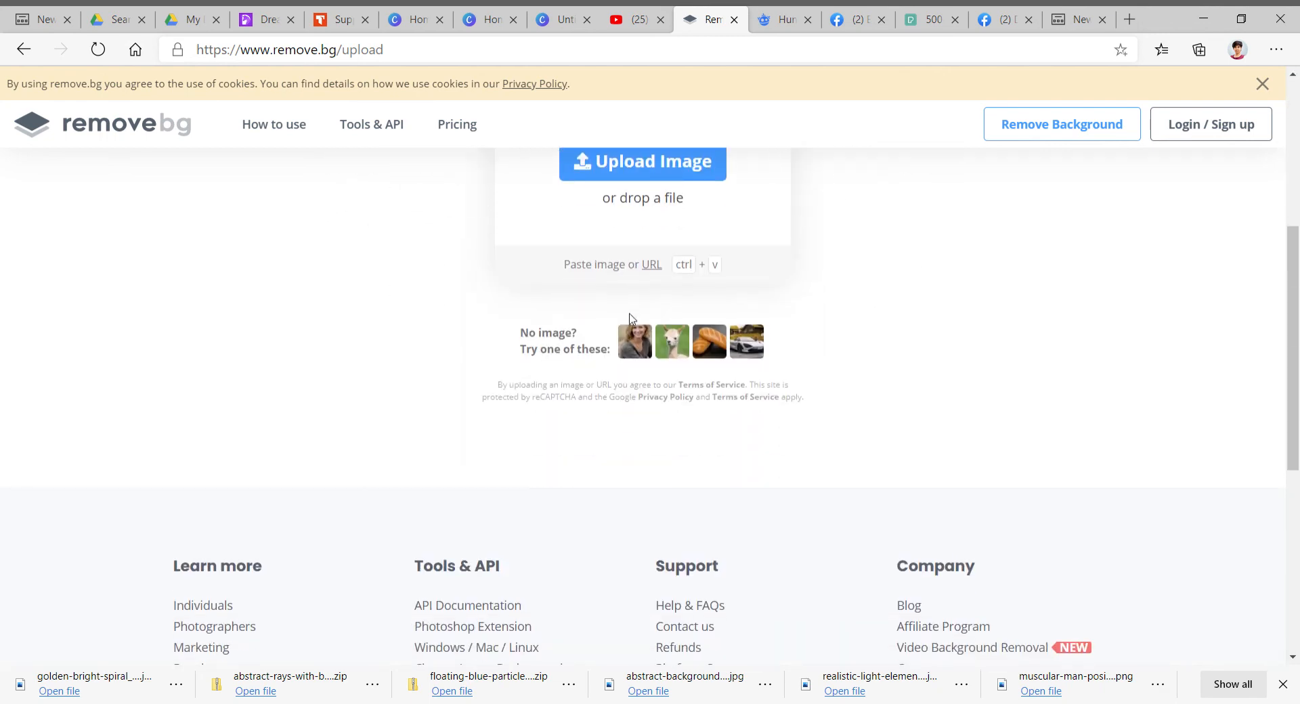
scroll(982, 328, up, 5)
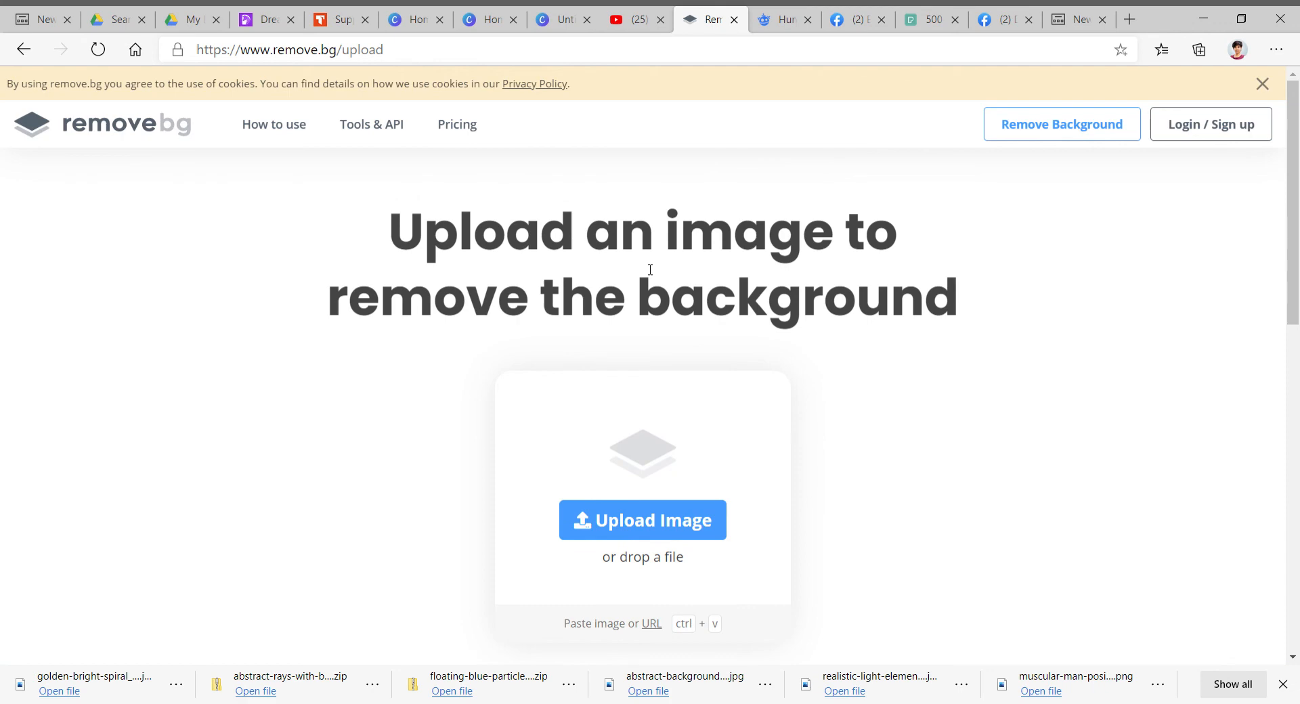
click(564, 22)
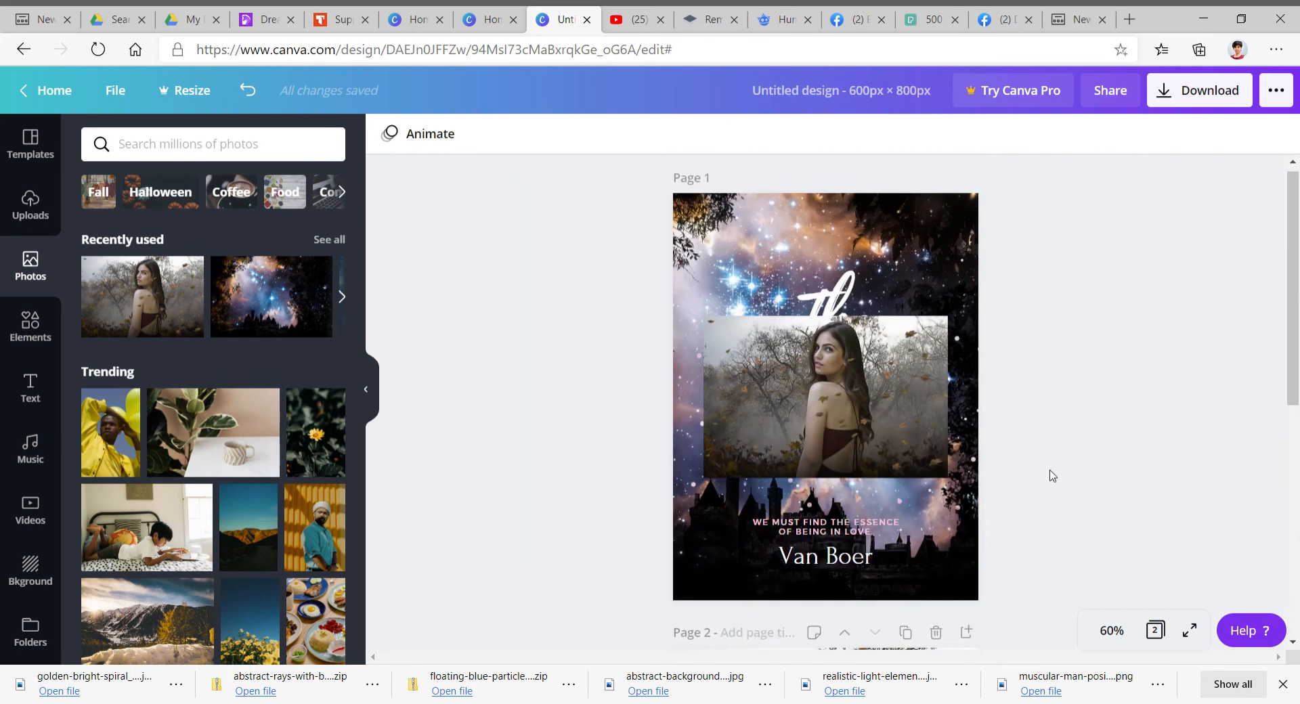
- Replace the cover's framed woman photo with the uploaded cut-out woman, enlarged and placed at the cover's lower right
click(780, 390)
key(Delete)
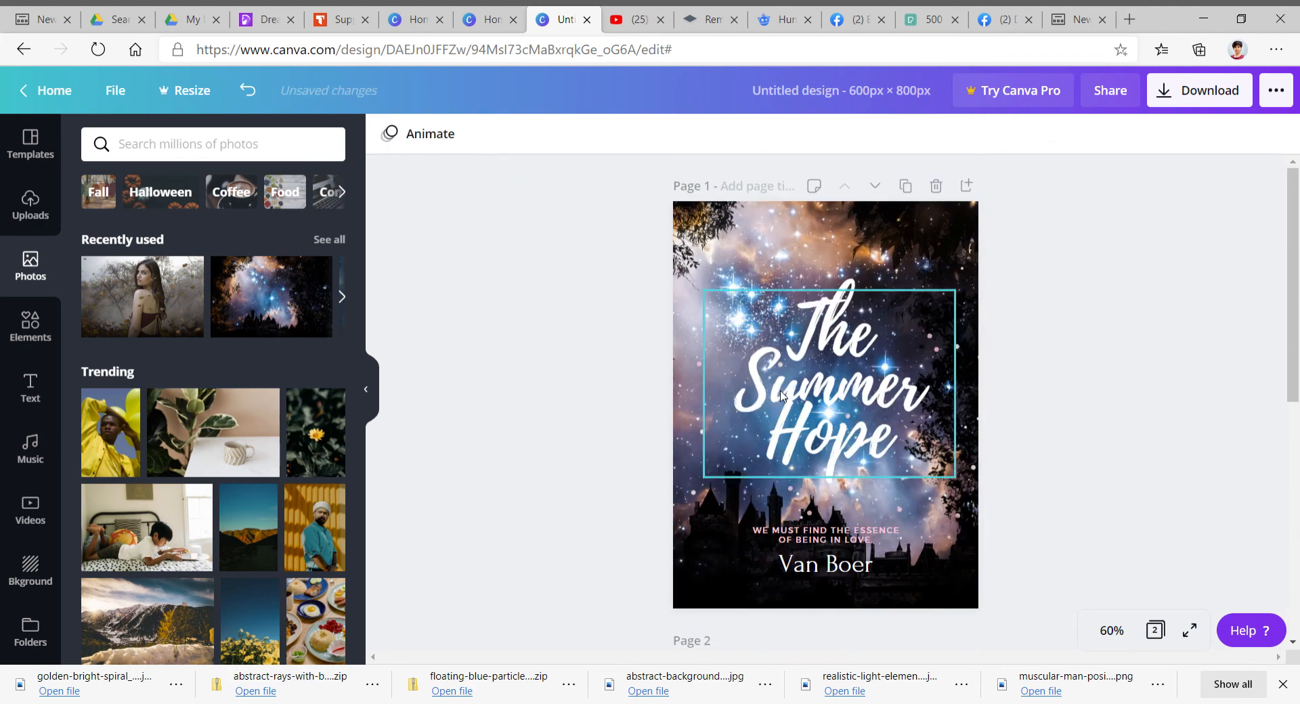
click(38, 206)
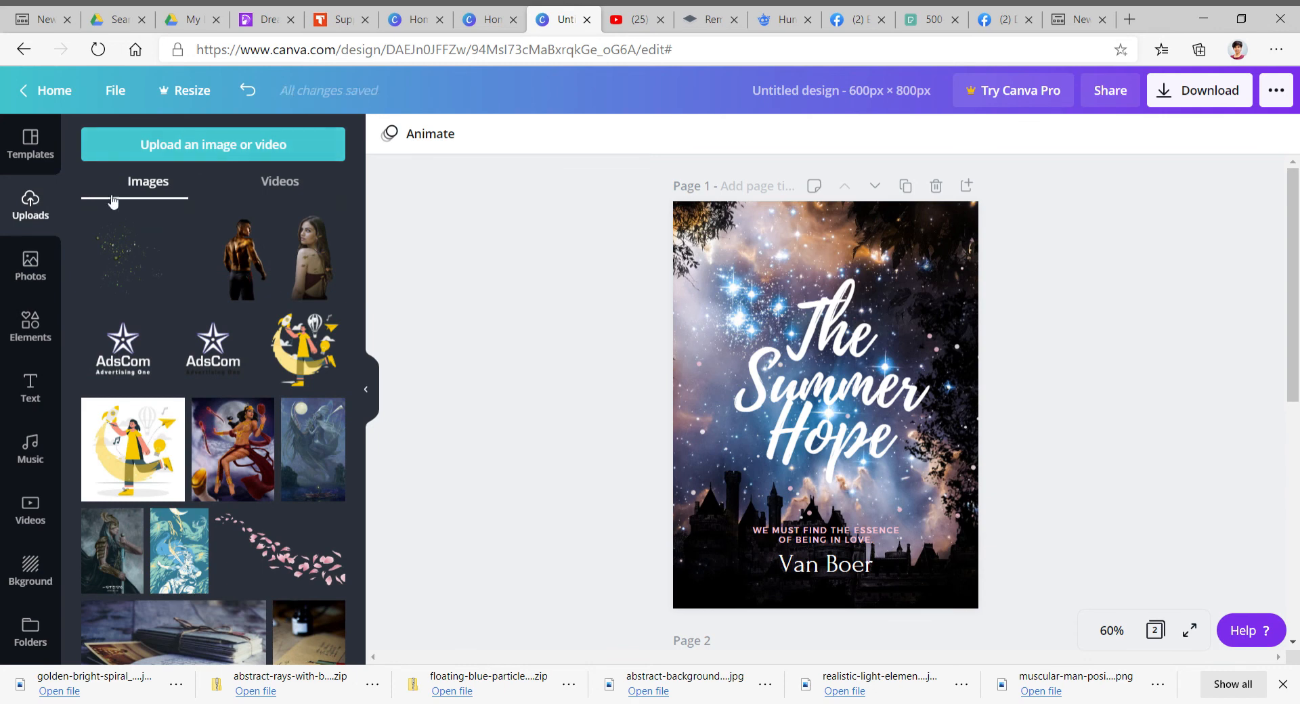
click(319, 270)
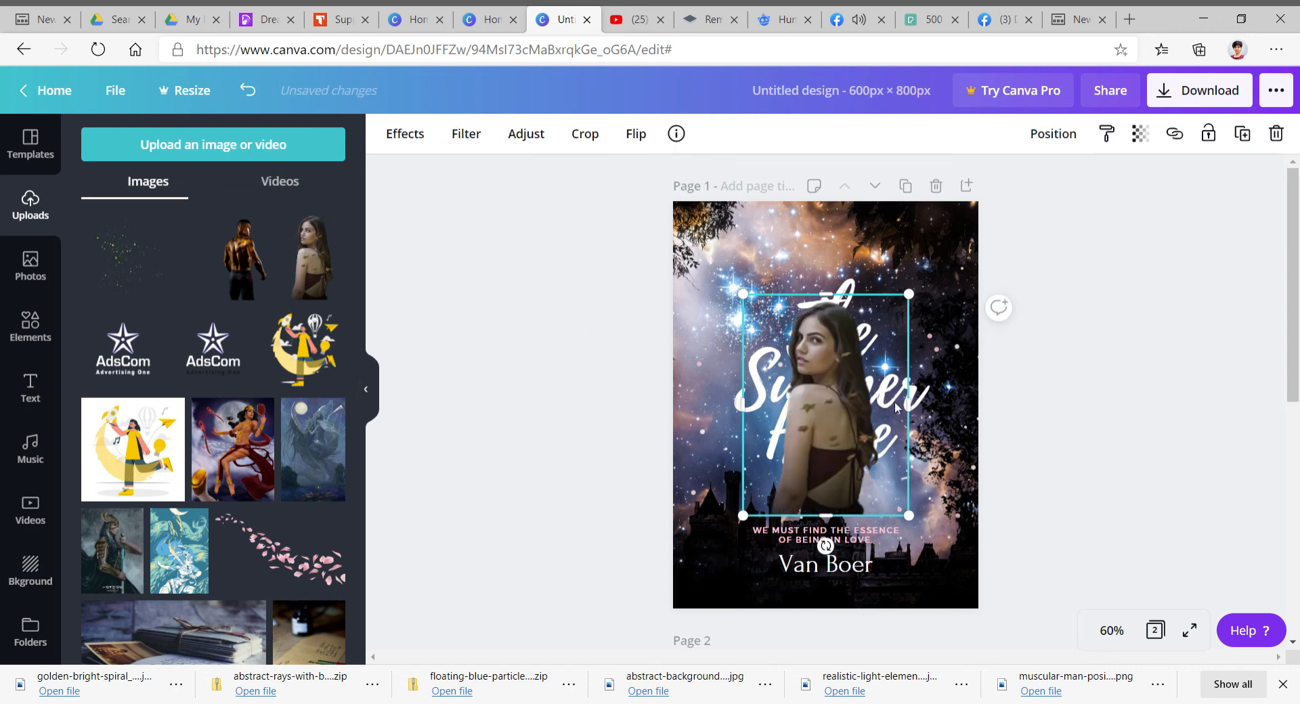
drag(861, 488, 978, 581)
drag(734, 268, 767, 302)
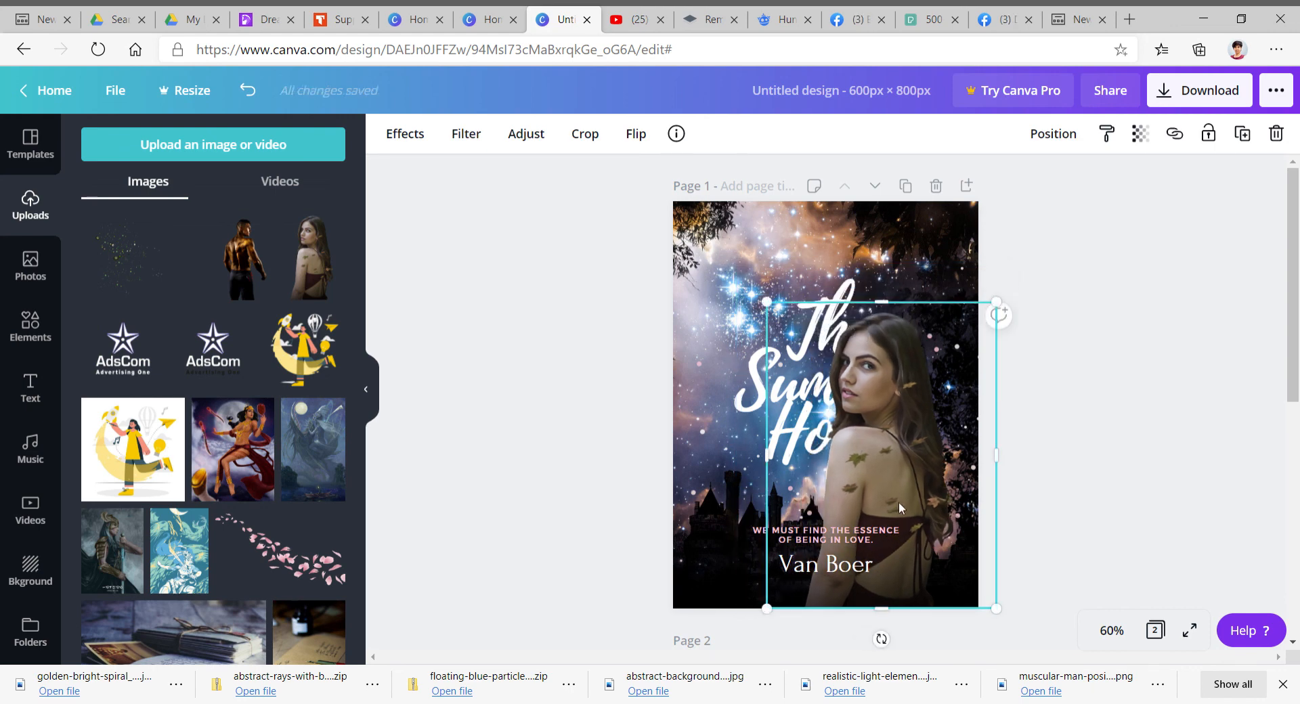